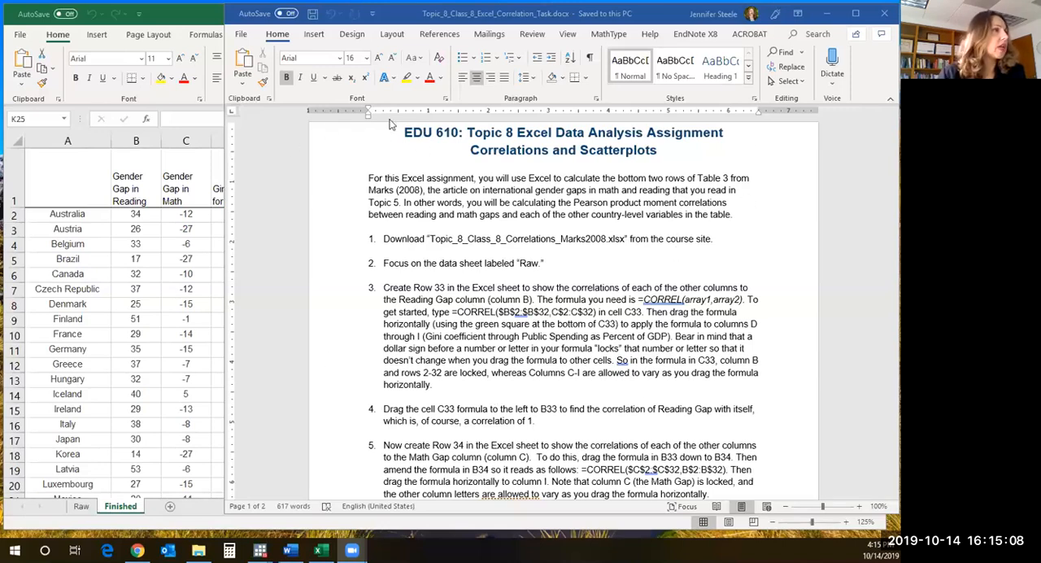
- Highlight the workbook file name in the first assignment instruction, and switch to that workbook in Excel to review its Finished sheet
{"action": "left_click", "coordinate": [391, 244]}
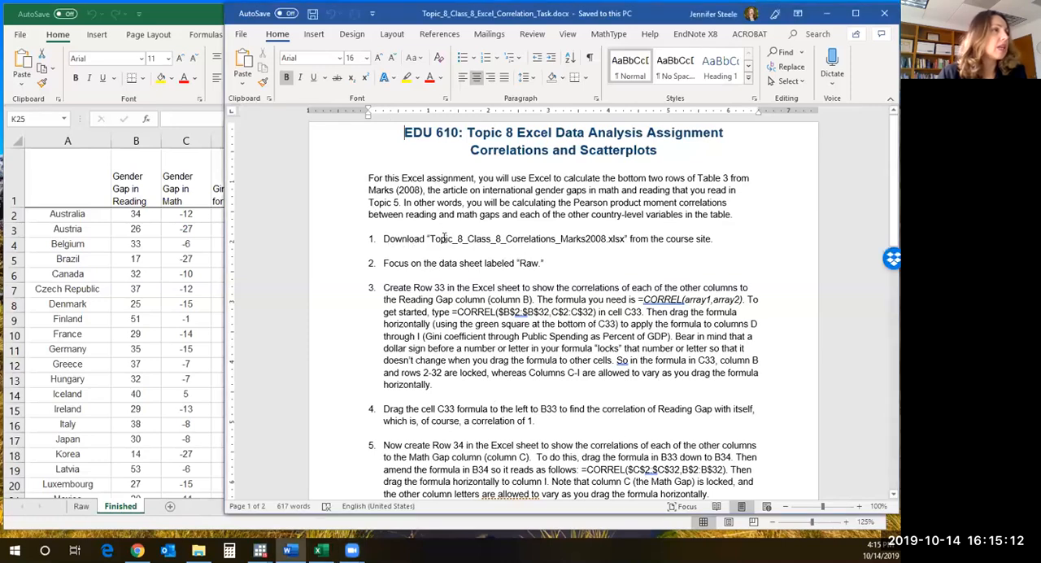
{"action": "left_click_drag", "start_coordinate": [429, 238], "coordinate": [626, 247]}
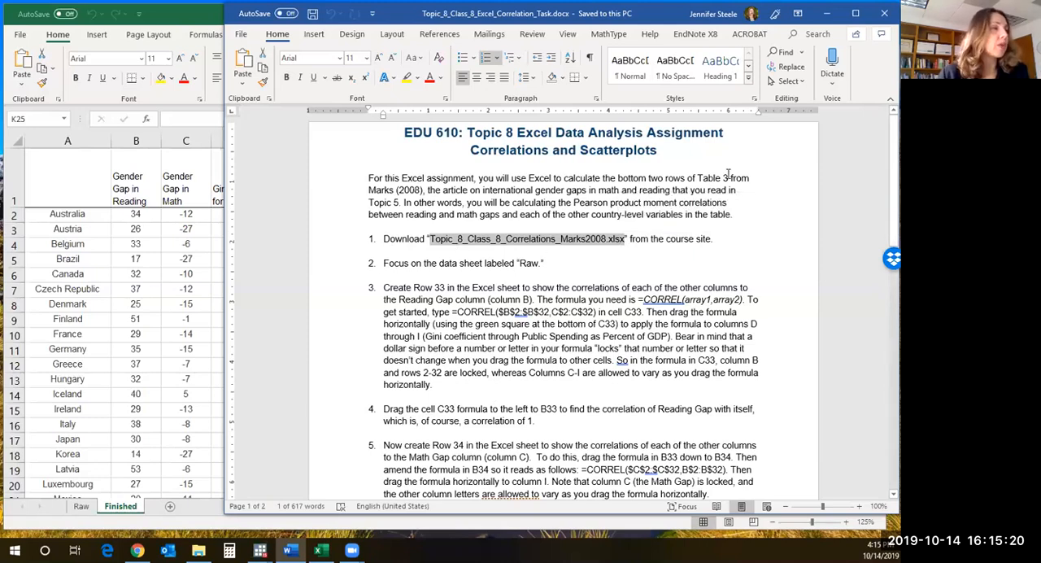
{"action": "left_click", "coordinate": [185, 283]}
{"action": "scroll", "coordinate": [370, 403], "scroll_direction": "down", "scroll_amount": 5}
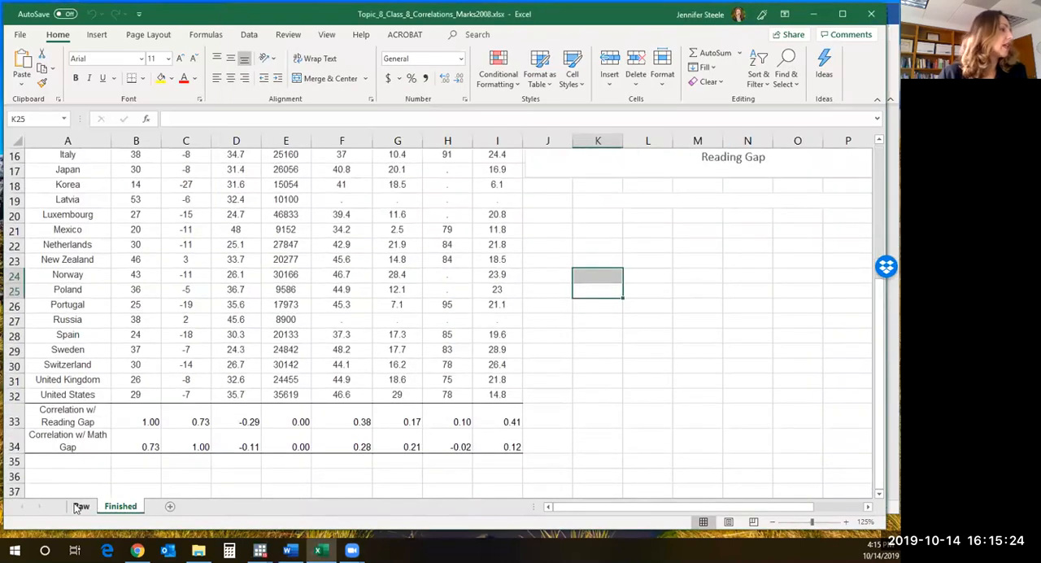
{"action": "scroll", "coordinate": [338, 380], "scroll_direction": "up", "scroll_amount": 5}
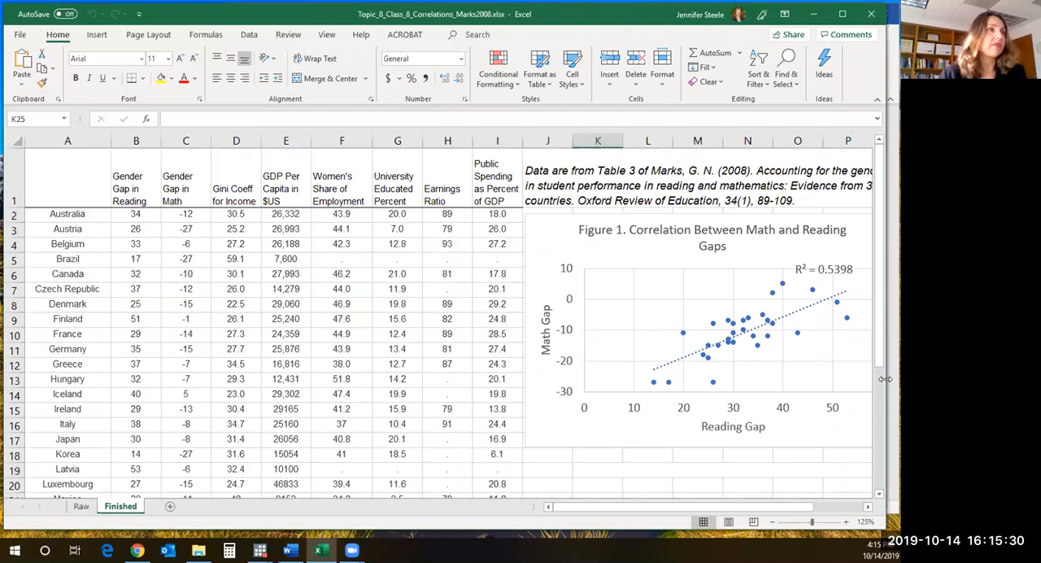
- Widen the Excel window slightly and open the Raw sheet to look through its country data
{"action": "left_click_drag", "start_coordinate": [885, 379], "coordinate": [899, 379]}
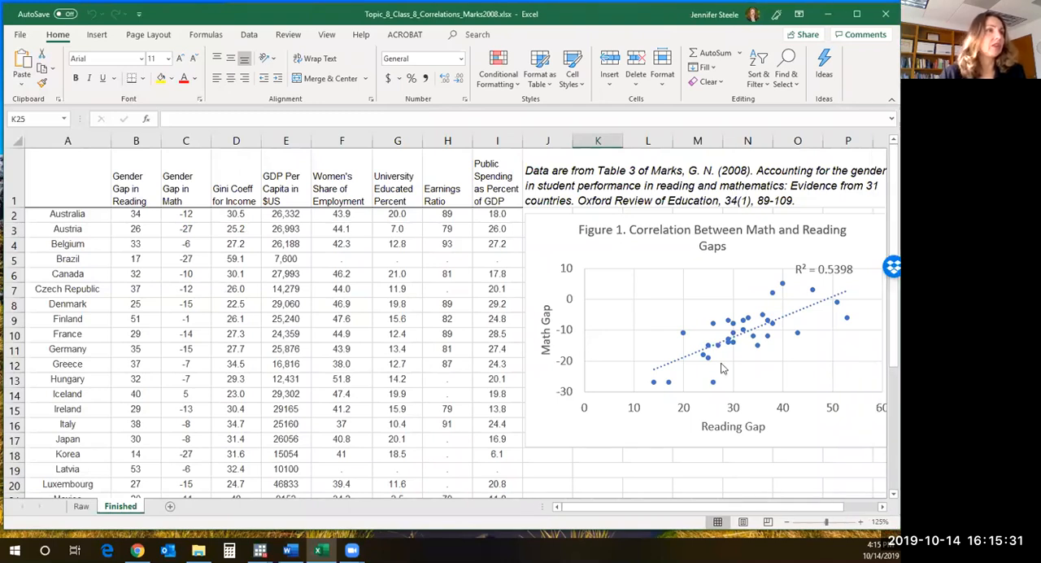
{"action": "left_click", "coordinate": [79, 507]}
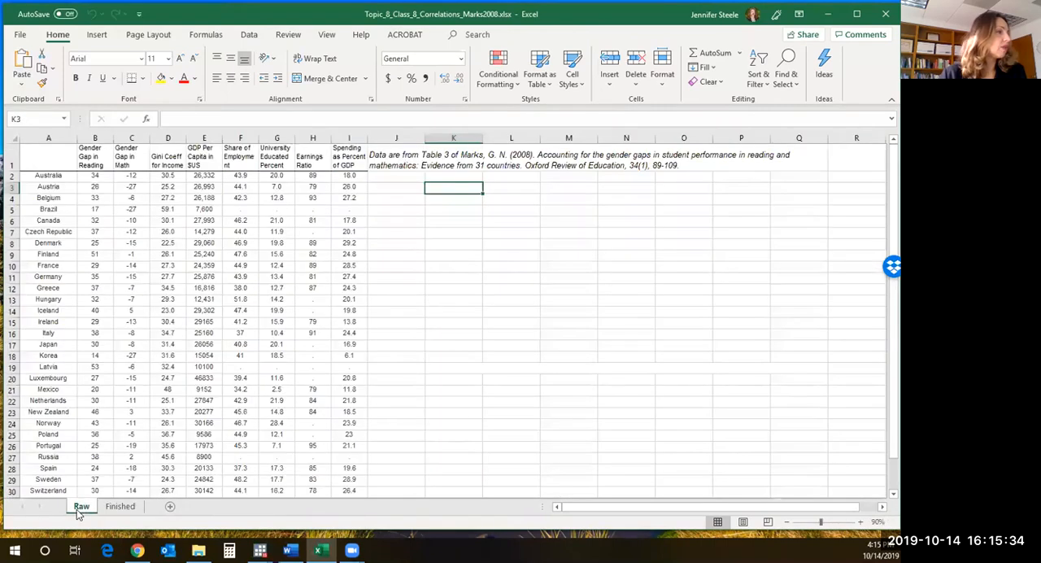
{"action": "scroll", "coordinate": [420, 322], "scroll_direction": "down", "scroll_amount": 9}
{"action": "scroll", "coordinate": [422, 323], "scroll_direction": "up", "scroll_amount": 8}
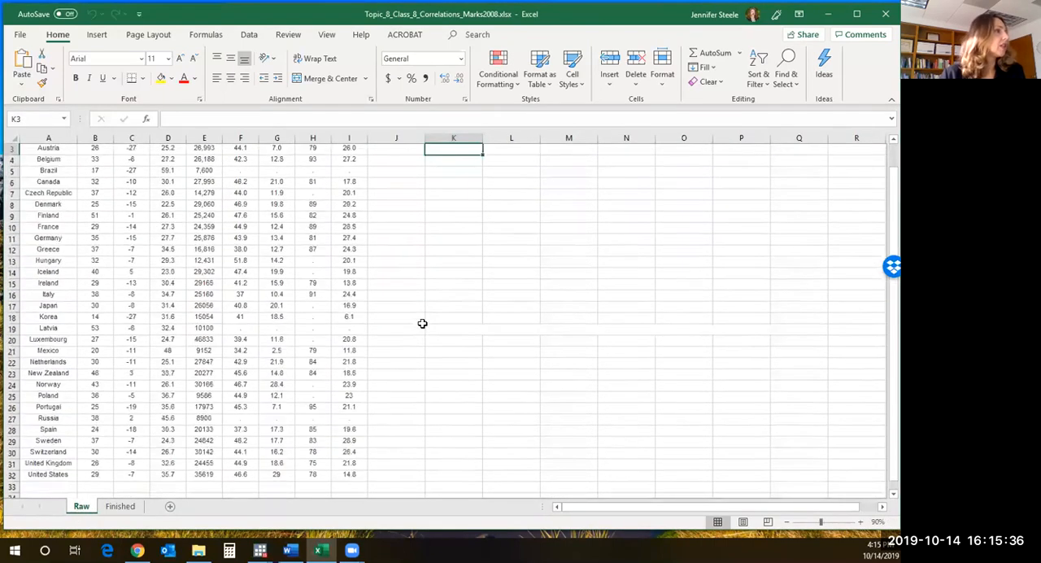
{"action": "scroll", "coordinate": [422, 323], "scroll_direction": "up", "scroll_amount": 1}
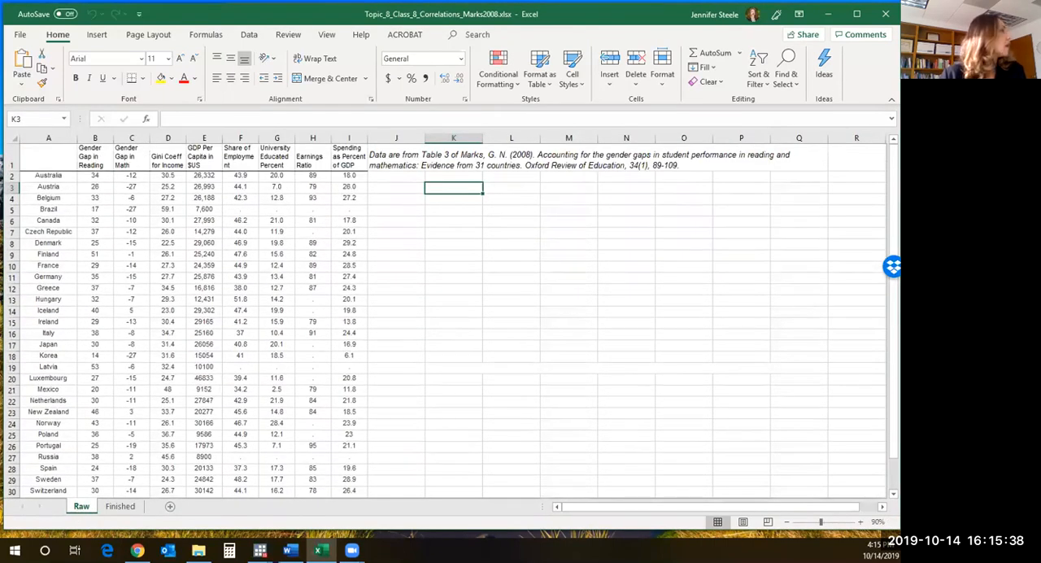
- Switch to Chrome and view the 8.4 assignment page and the preview of the Topic_8_Class_8_Correlations_Marks2008 file
{"action": "left_click", "coordinate": [137, 550]}
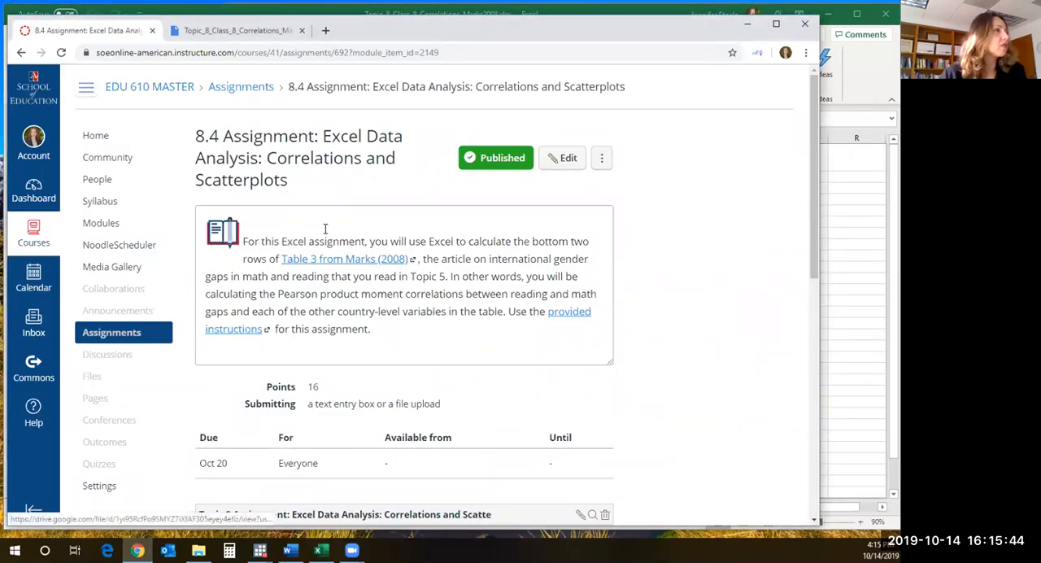
{"action": "left_click", "coordinate": [230, 28]}
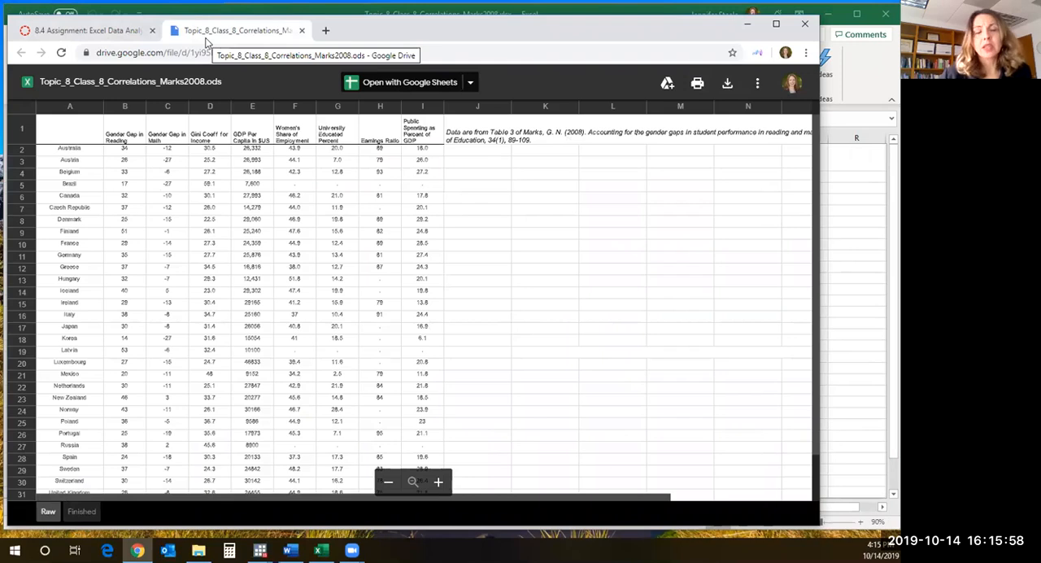
{"action": "left_click", "coordinate": [109, 32]}
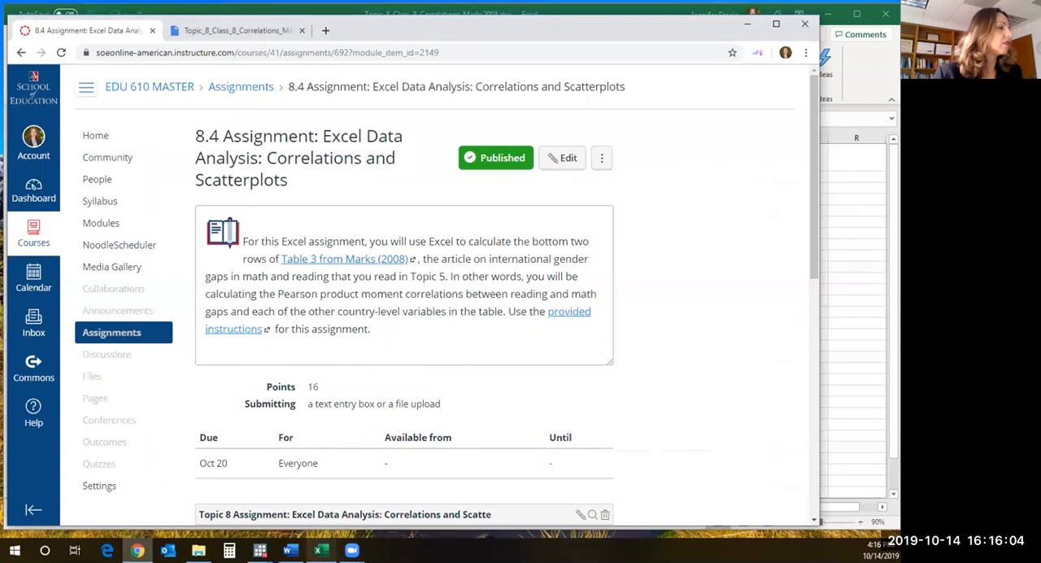
- Switch back to Excel and look through the list of countries on the Raw sheet
{"action": "left_click", "coordinate": [321, 550]}
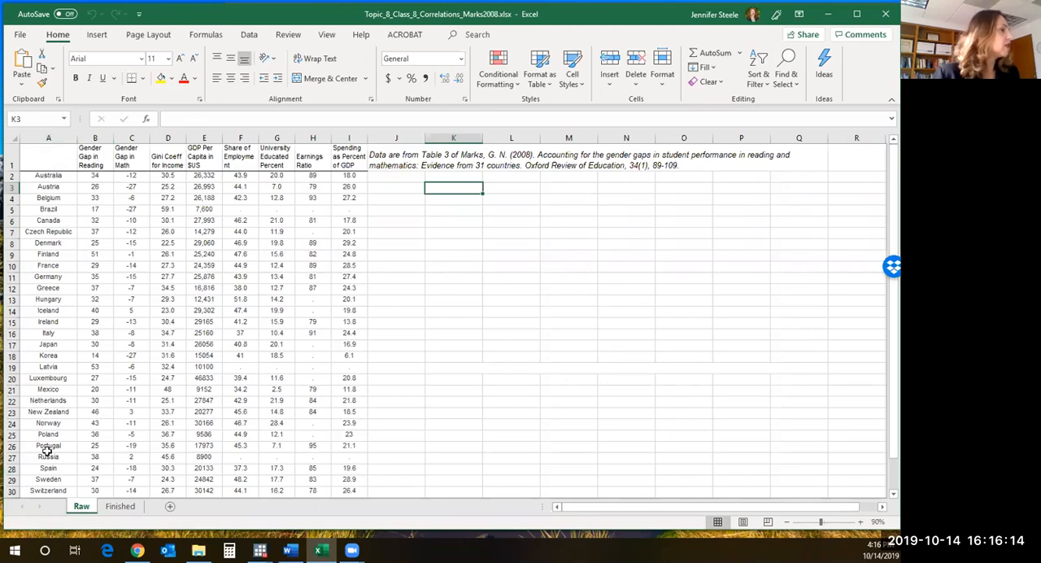
{"action": "scroll", "coordinate": [47, 445], "scroll_direction": "down", "scroll_amount": 5}
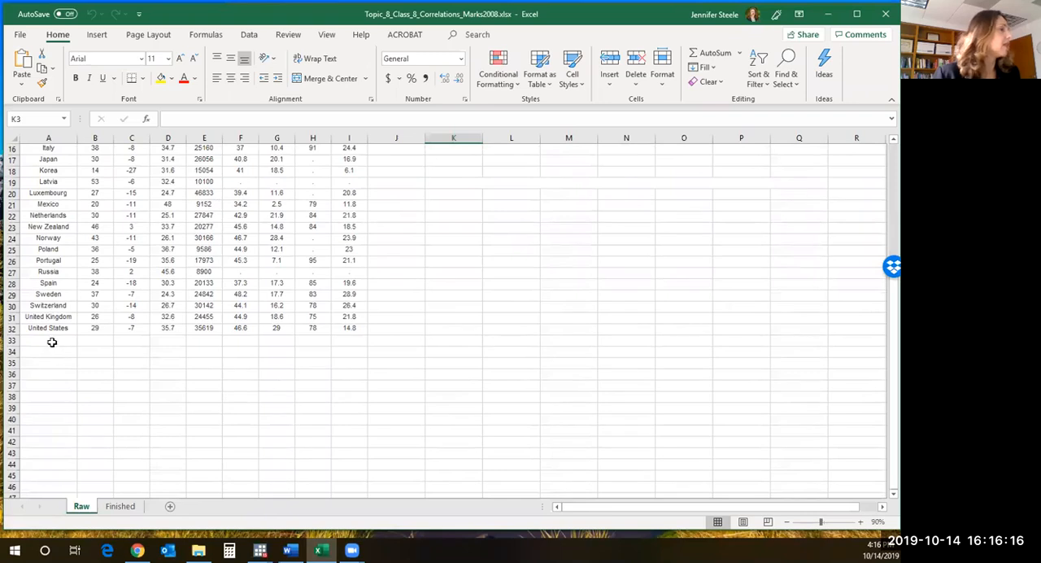
{"action": "scroll", "coordinate": [53, 335], "scroll_direction": "up", "scroll_amount": 5}
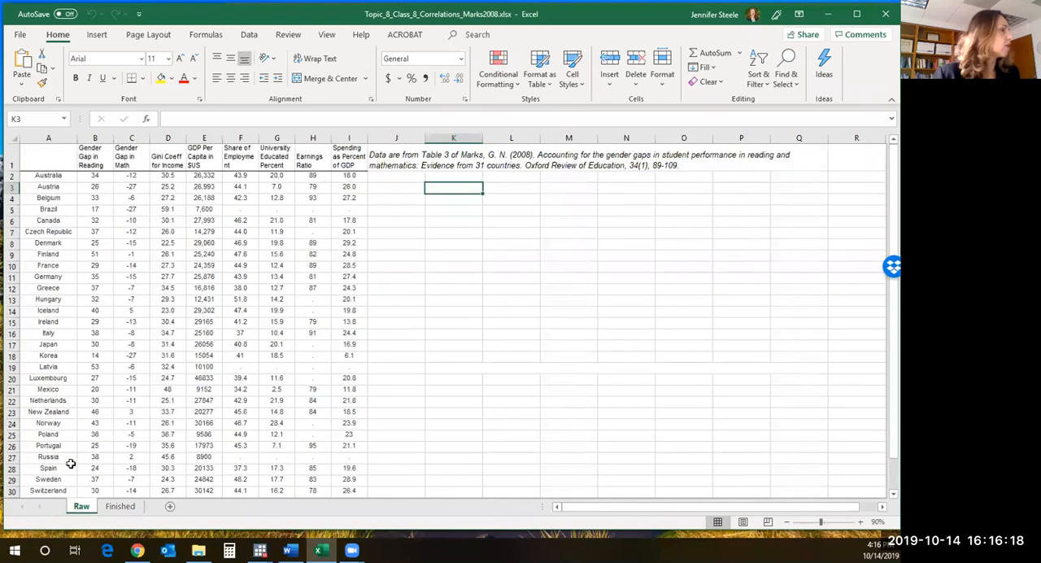
- Examine the Raw sheet's variables by highlighting columns from Gender Gap in Reading through Public Spending as Percent of GDP
{"action": "left_click", "coordinate": [92, 137]}
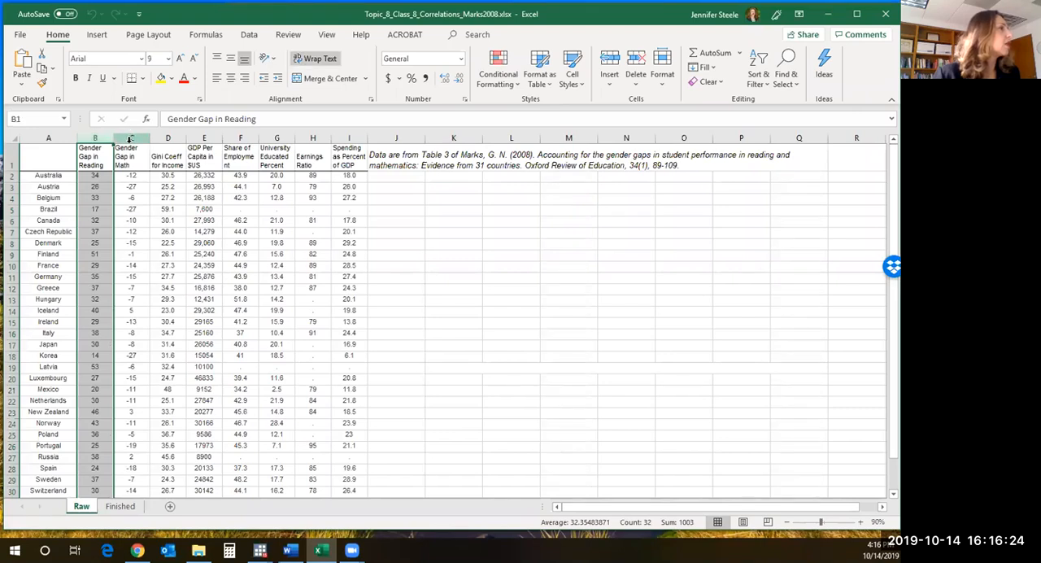
{"action": "left_click", "coordinate": [129, 140]}
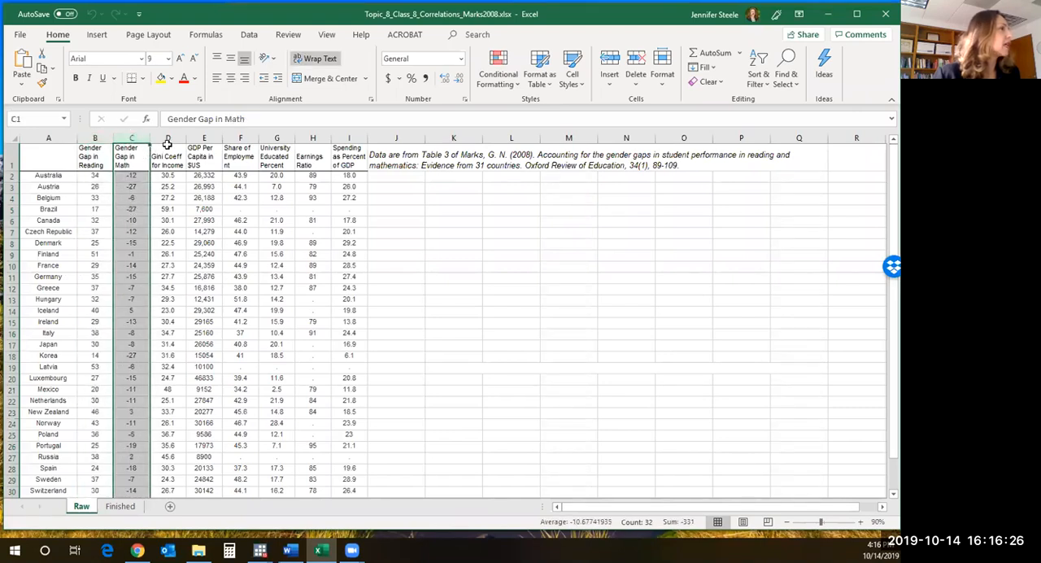
{"action": "left_click", "coordinate": [98, 174]}
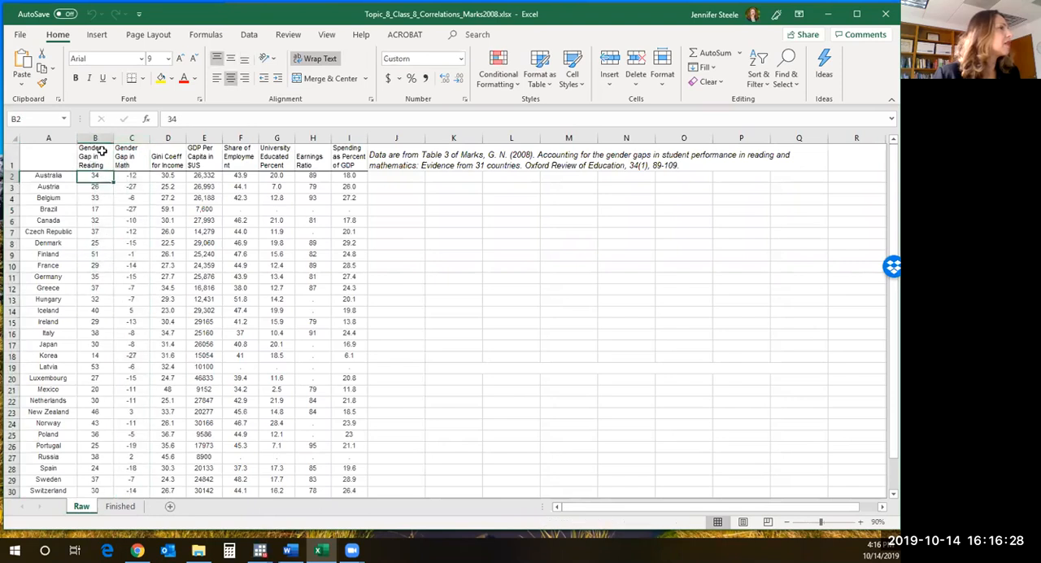
{"action": "left_click", "coordinate": [95, 139]}
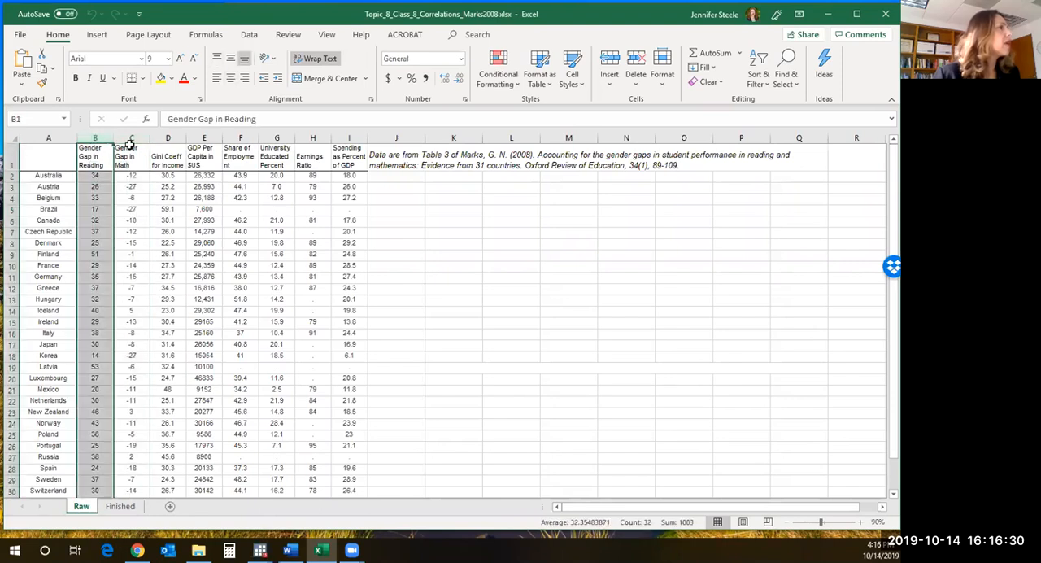
{"action": "left_click", "coordinate": [129, 142]}
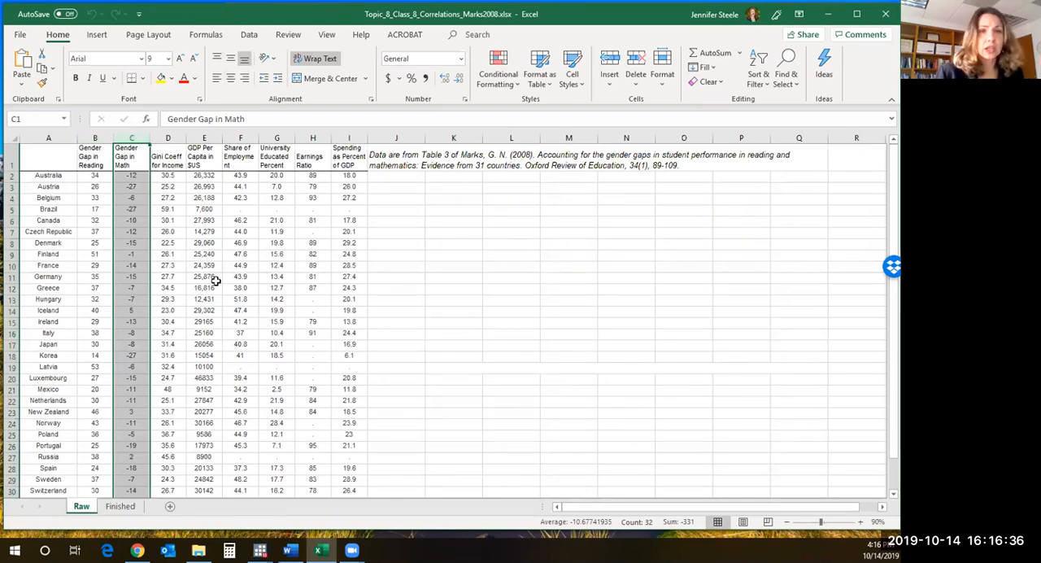
{"action": "left_click", "coordinate": [174, 139]}
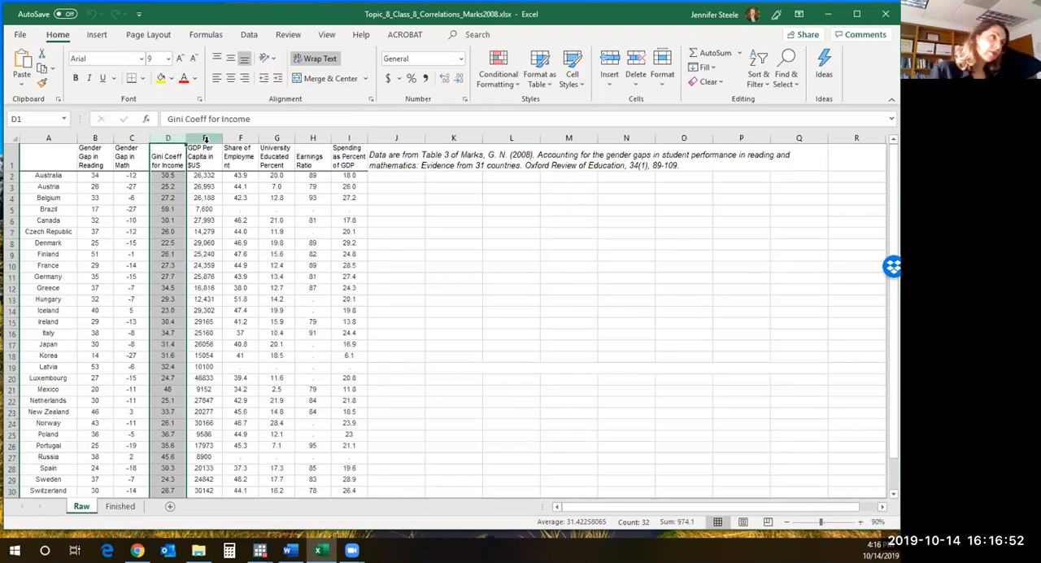
{"action": "left_click", "coordinate": [243, 139]}
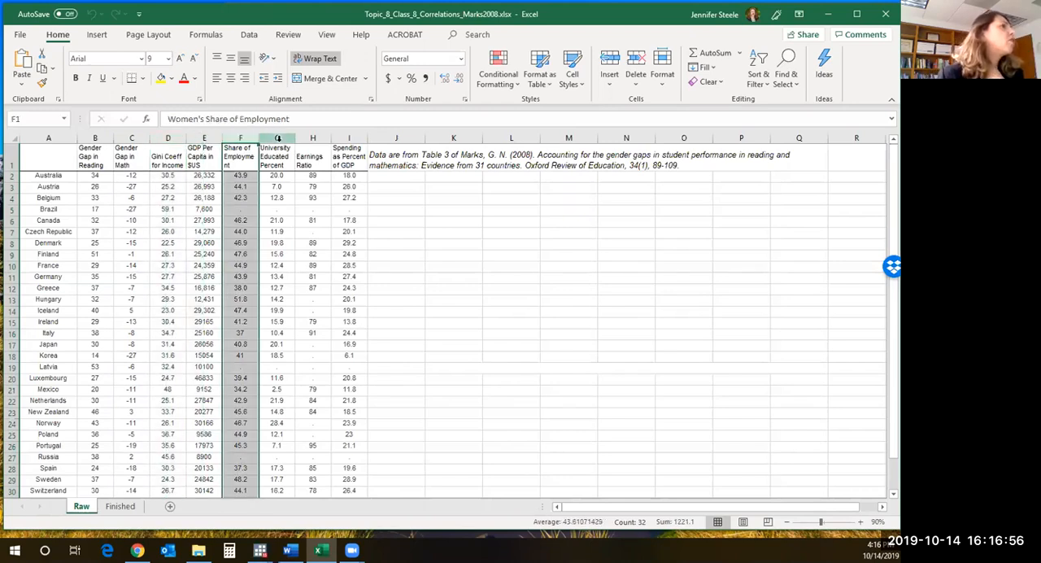
{"action": "left_click", "coordinate": [278, 139]}
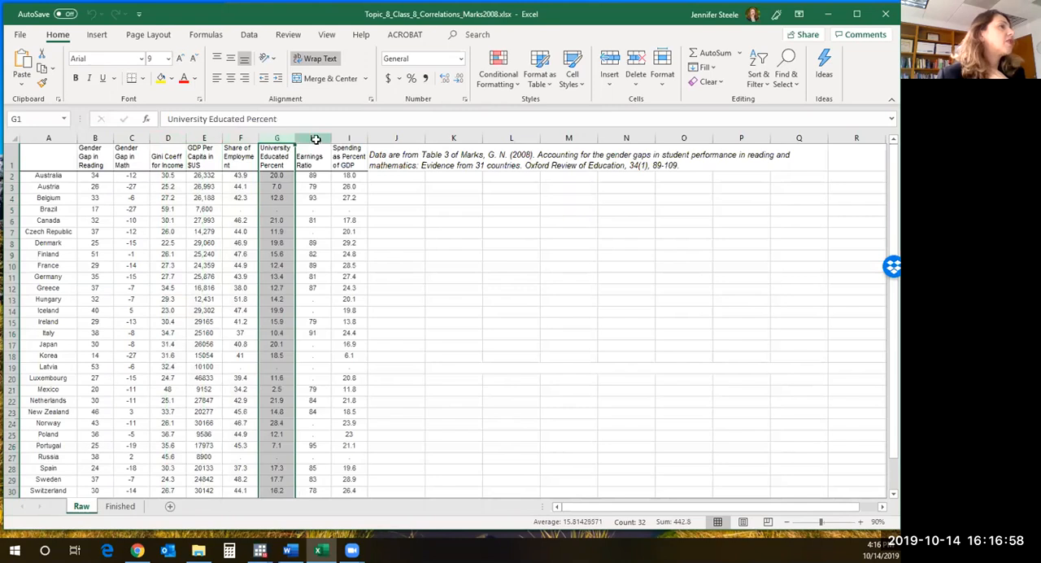
{"action": "left_click", "coordinate": [316, 139]}
{"action": "left_click", "coordinate": [348, 139]}
{"action": "left_click", "coordinate": [348, 156]}
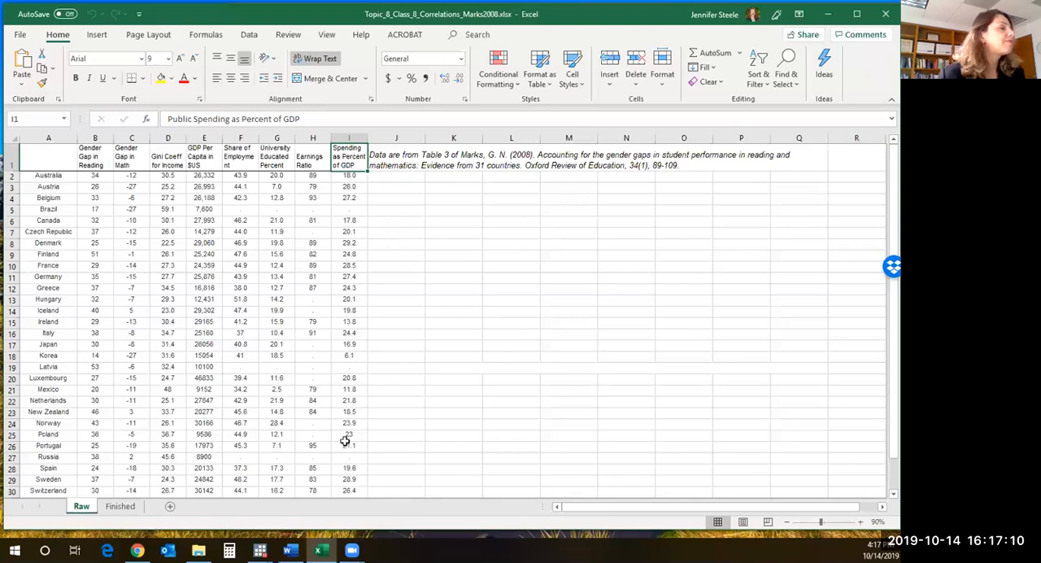
- Check the empty rows below the Raw data and extend the Excel window's height slightly downward
{"action": "scroll", "coordinate": [345, 443], "scroll_direction": "down", "scroll_amount": 5}
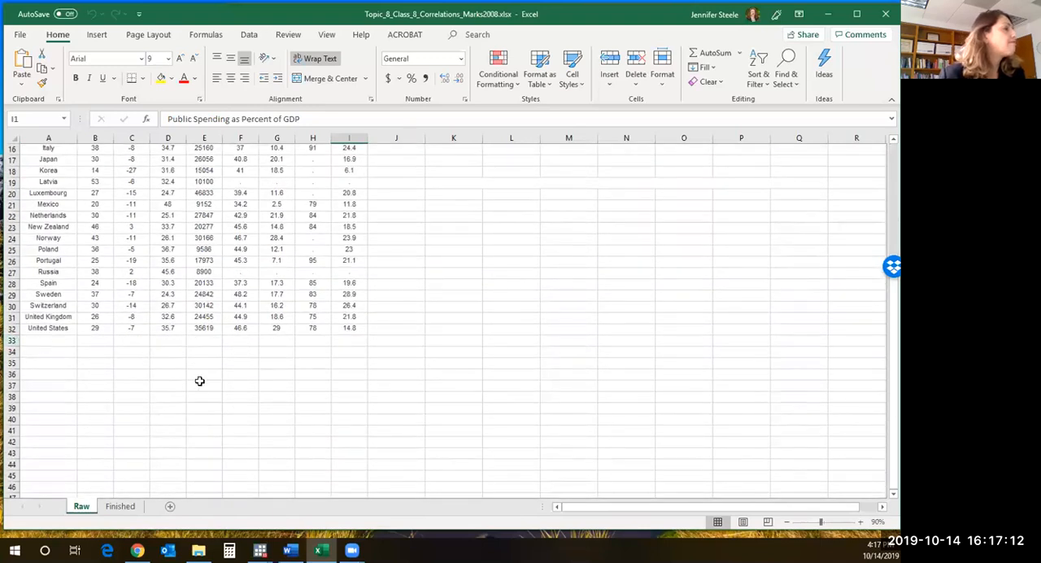
{"action": "scroll", "coordinate": [199, 381], "scroll_direction": "up", "scroll_amount": 5}
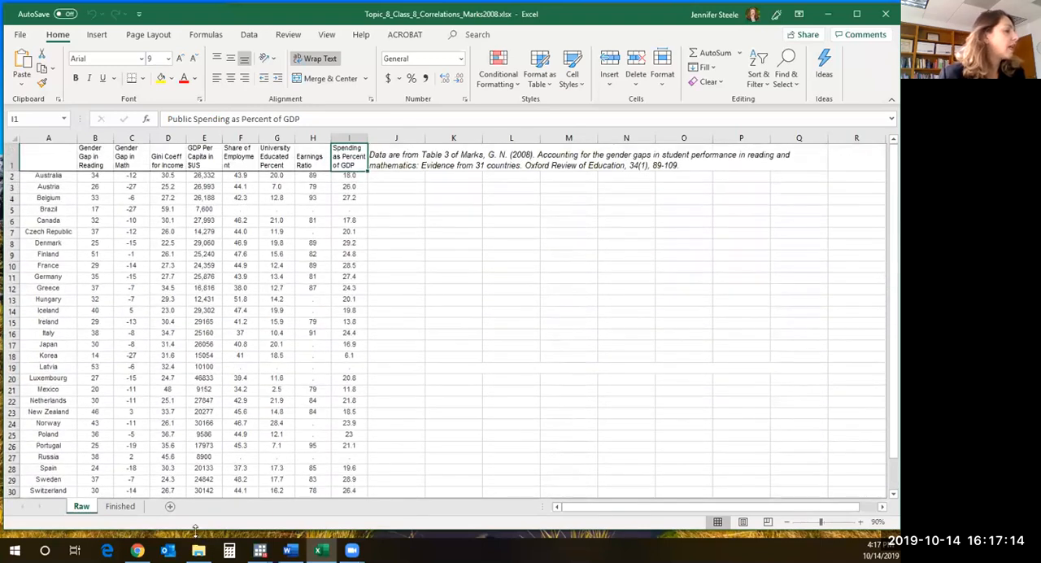
{"action": "left_click_drag", "start_coordinate": [196, 529], "coordinate": [197, 538]}
{"action": "scroll", "coordinate": [206, 437], "scroll_direction": "down", "scroll_amount": 4}
{"action": "scroll", "coordinate": [207, 437], "scroll_direction": "up", "scroll_amount": 4}
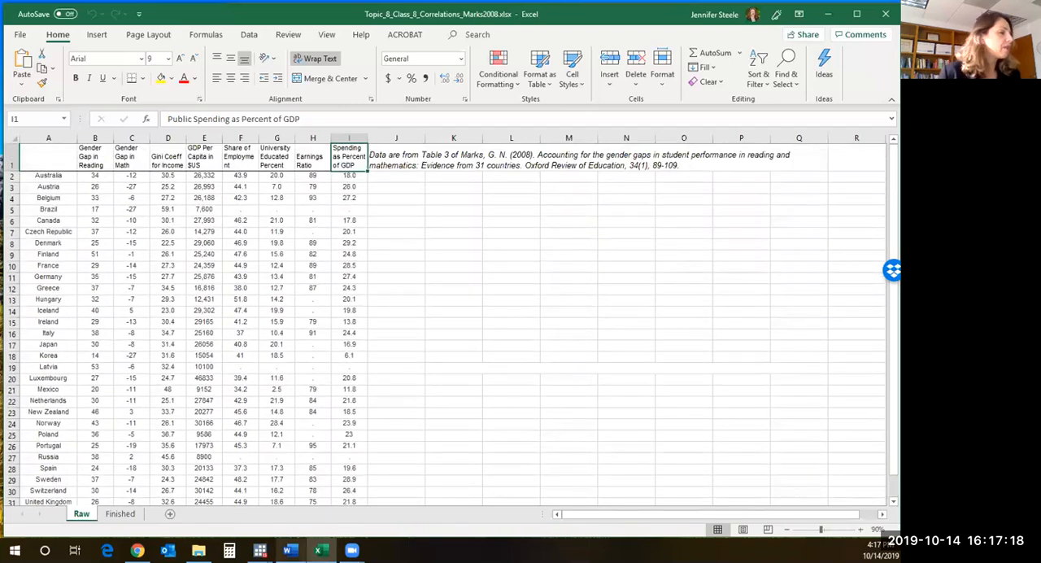
- Consult the row 33 instruction in Word, and select the United States row at the end of the Raw data in Excel
{"action": "left_click", "coordinate": [289, 550]}
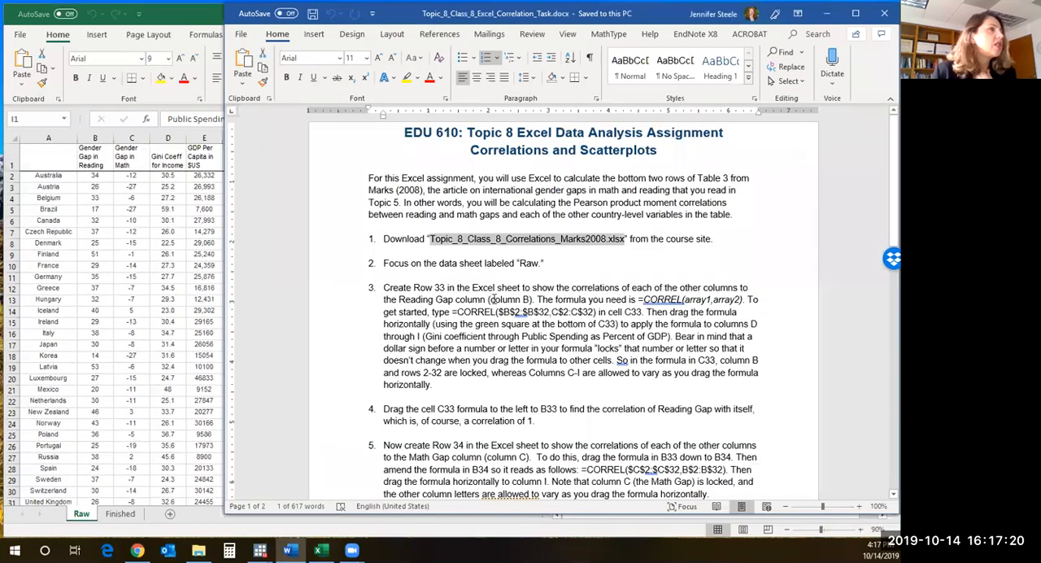
{"action": "left_click", "coordinate": [122, 399]}
{"action": "scroll", "coordinate": [136, 388], "scroll_direction": "down", "scroll_amount": 5}
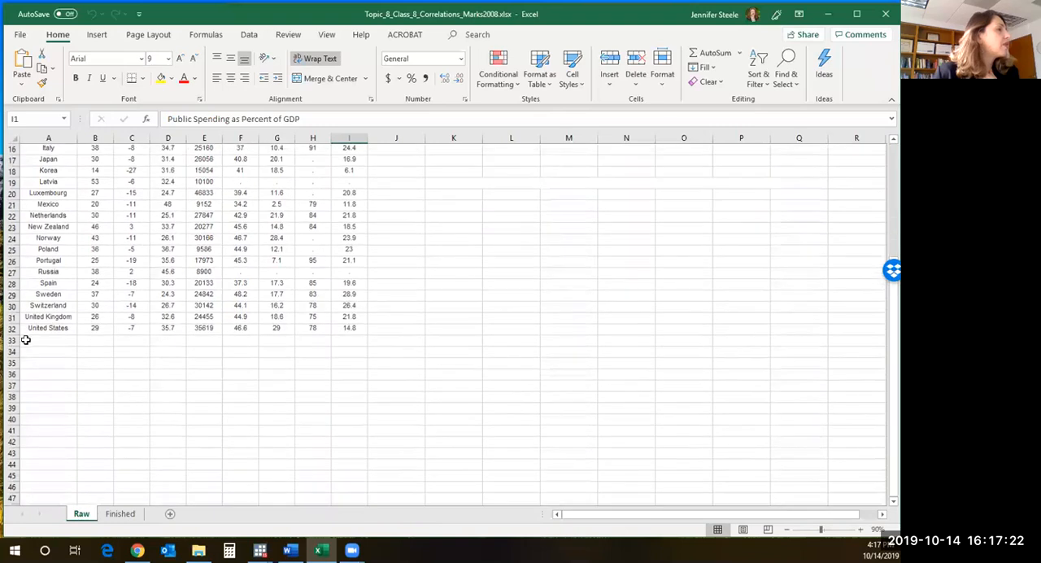
{"action": "left_click", "coordinate": [13, 328]}
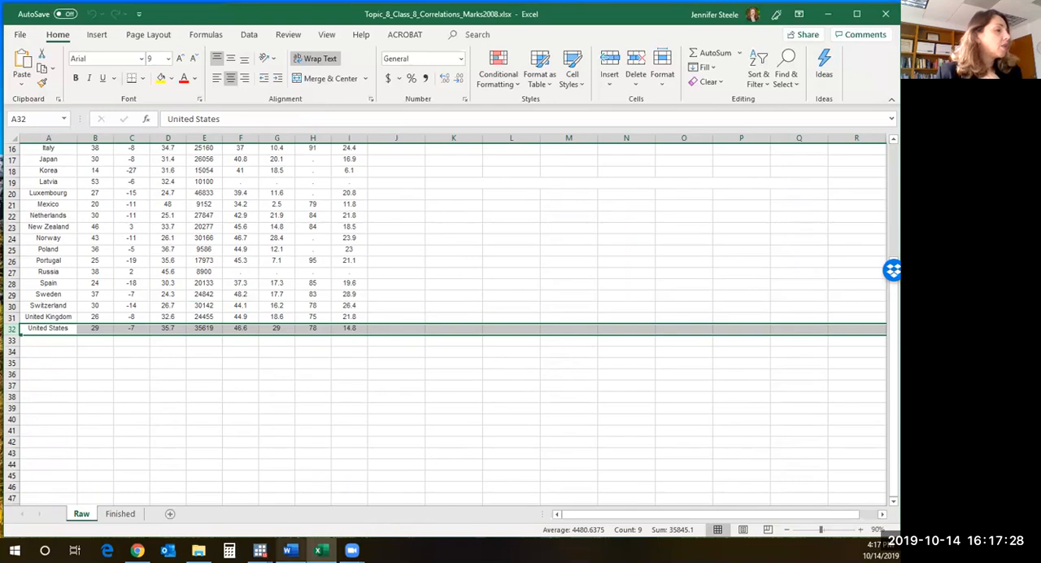
- Switch to the Word instructions and move their window down so the Raw sheet shows above it
{"action": "left_click", "coordinate": [288, 550]}
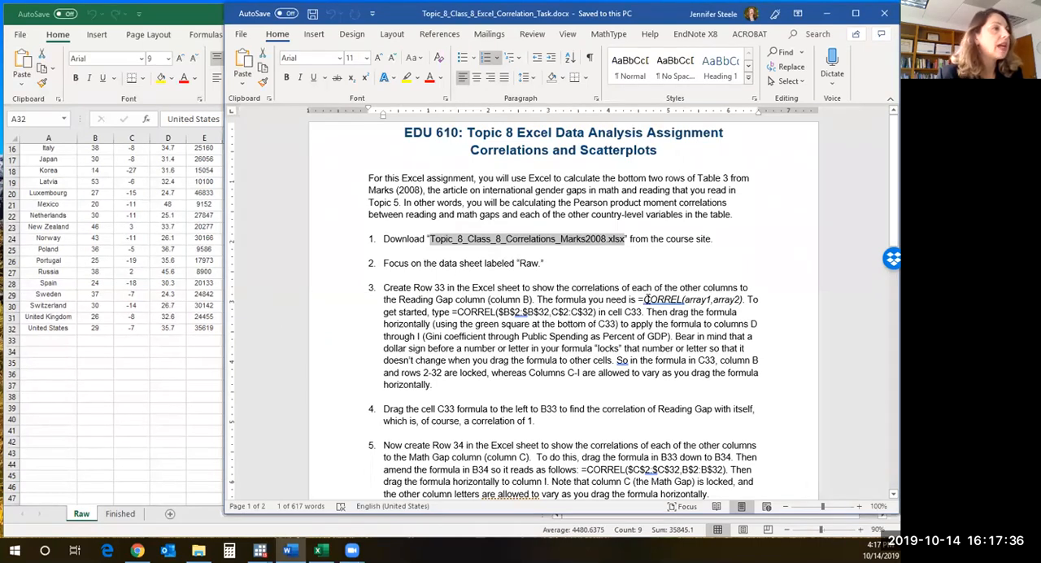
{"action": "left_click_drag", "start_coordinate": [630, 16], "coordinate": [635, 323]}
{"action": "scroll", "coordinate": [642, 265], "scroll_direction": "up", "scroll_amount": 5}
{"action": "scroll", "coordinate": [642, 264], "scroll_direction": "down", "scroll_amount": 5}
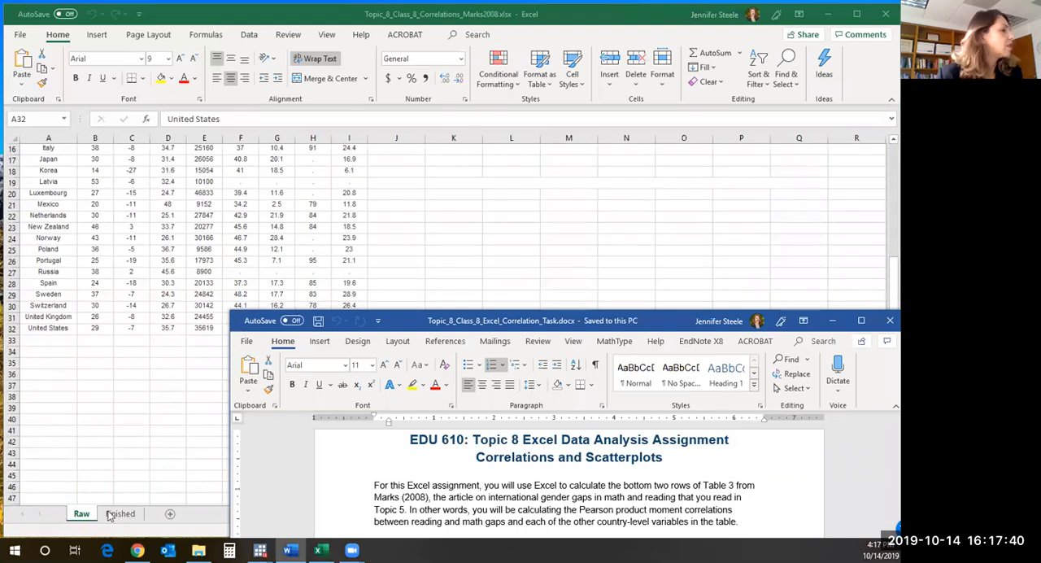
- View the Finished sheet's table and scatterplot in Excel, return to the Raw sheet, and bring the Word instructions back in front
{"action": "left_click", "coordinate": [110, 514]}
{"action": "scroll", "coordinate": [631, 292], "scroll_direction": "up", "scroll_amount": 5}
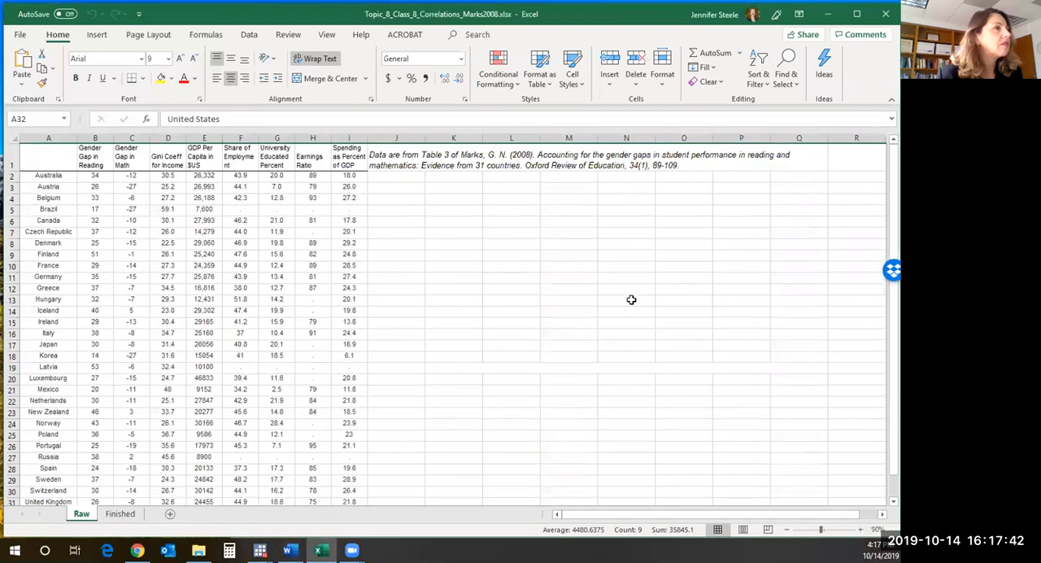
{"action": "left_click", "coordinate": [120, 514]}
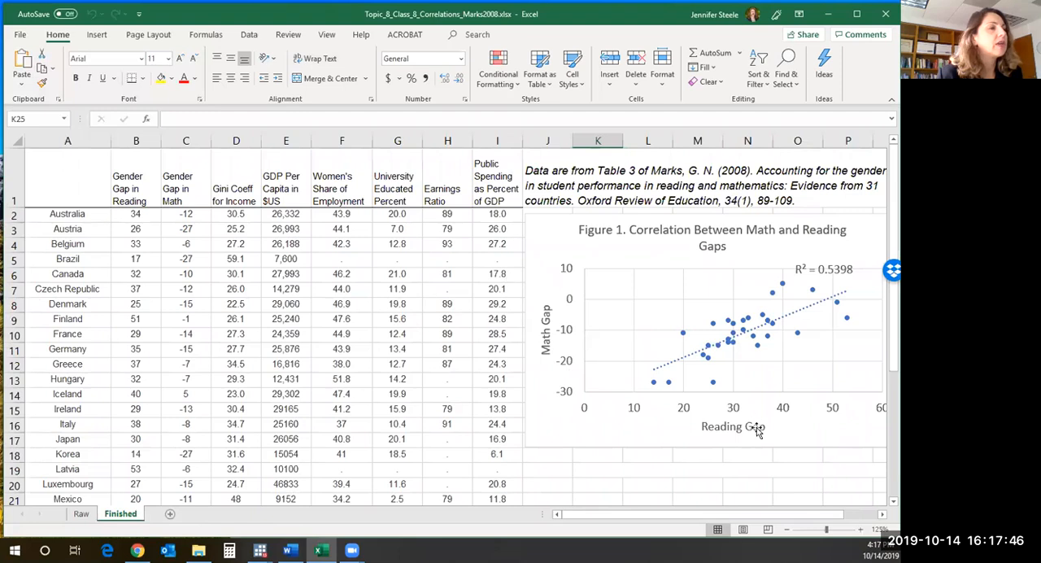
{"action": "left_click", "coordinate": [81, 514]}
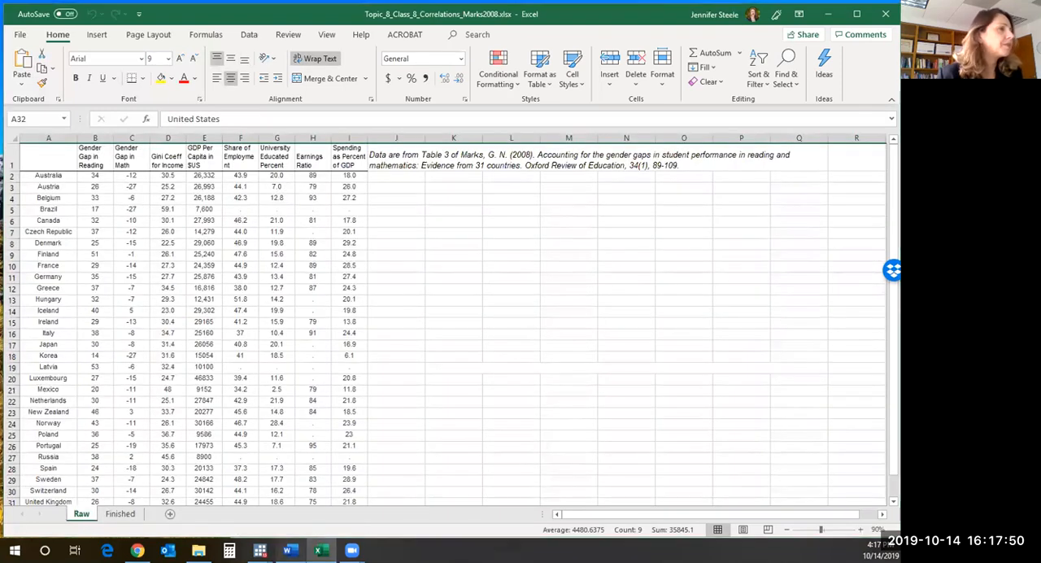
{"action": "left_click", "coordinate": [290, 551]}
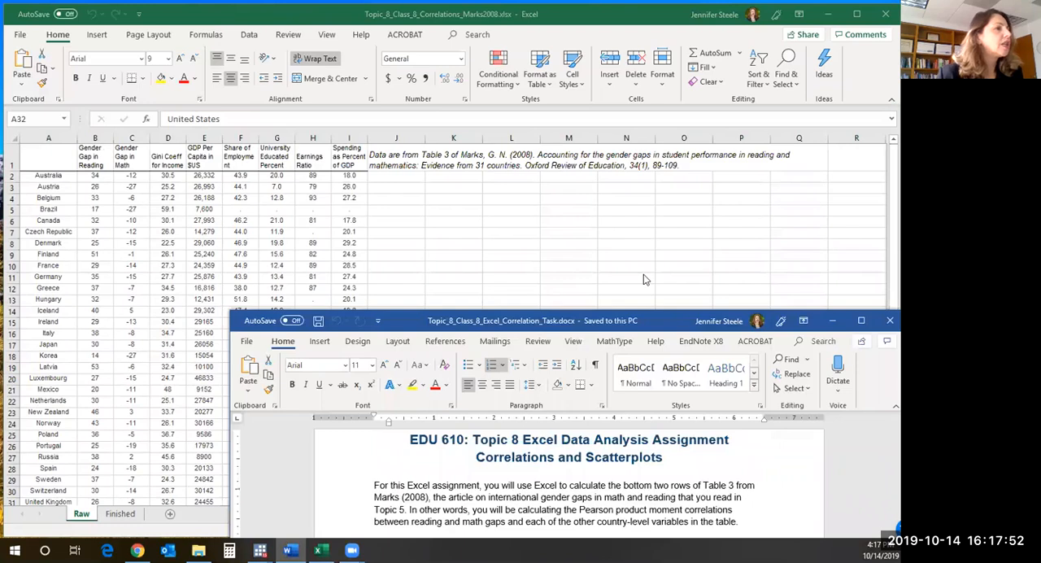
- Move the Word instructions window up, switch to Excel, and select the empty cells A33:I33 below the Raw data
{"action": "left_click_drag", "start_coordinate": [648, 321], "coordinate": [641, 40]}
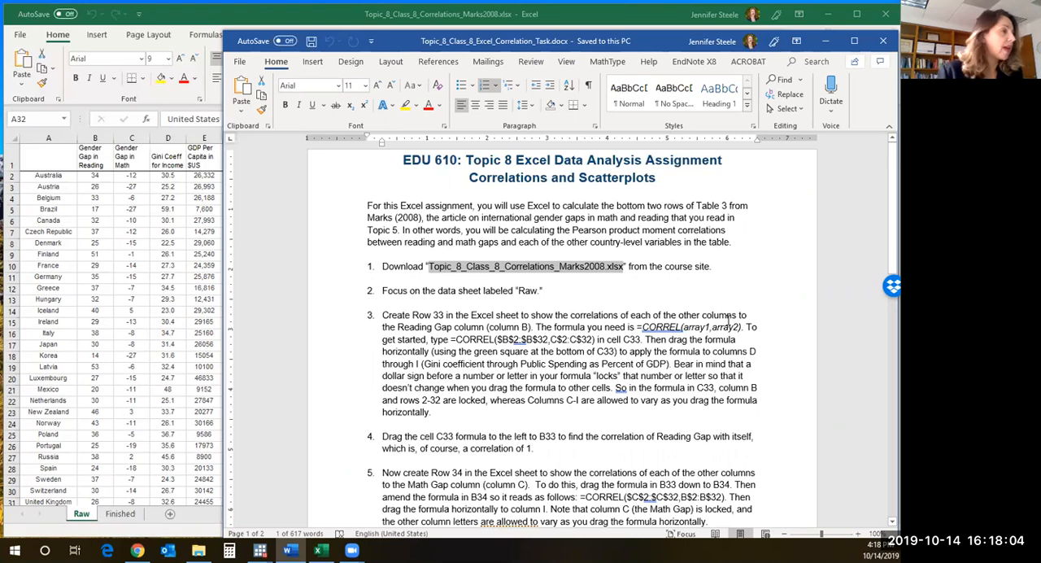
{"action": "left_click", "coordinate": [146, 440]}
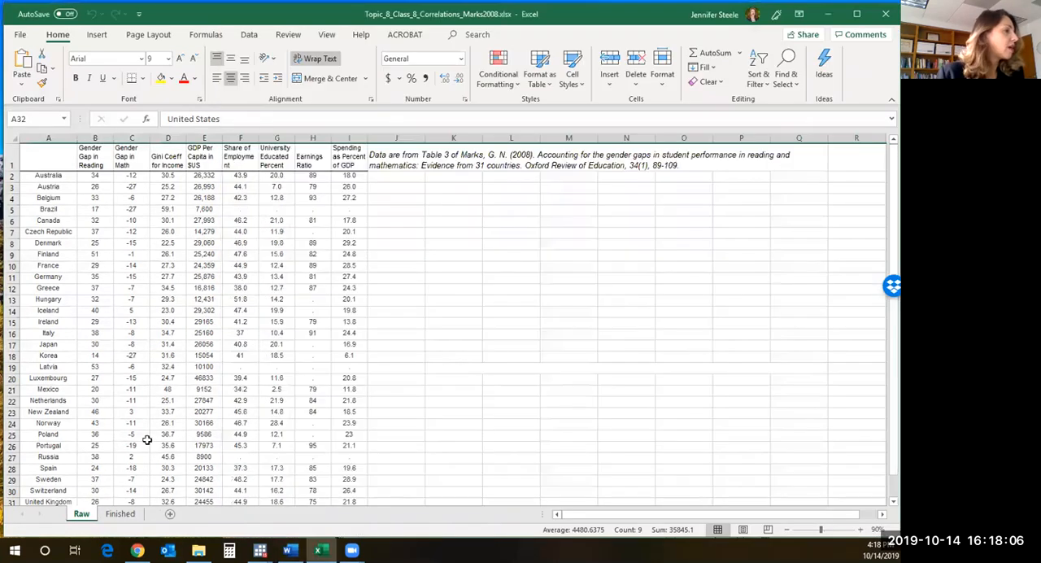
{"action": "scroll", "coordinate": [149, 442], "scroll_direction": "down", "scroll_amount": 5}
{"action": "left_click_drag", "start_coordinate": [37, 340], "coordinate": [339, 340]}
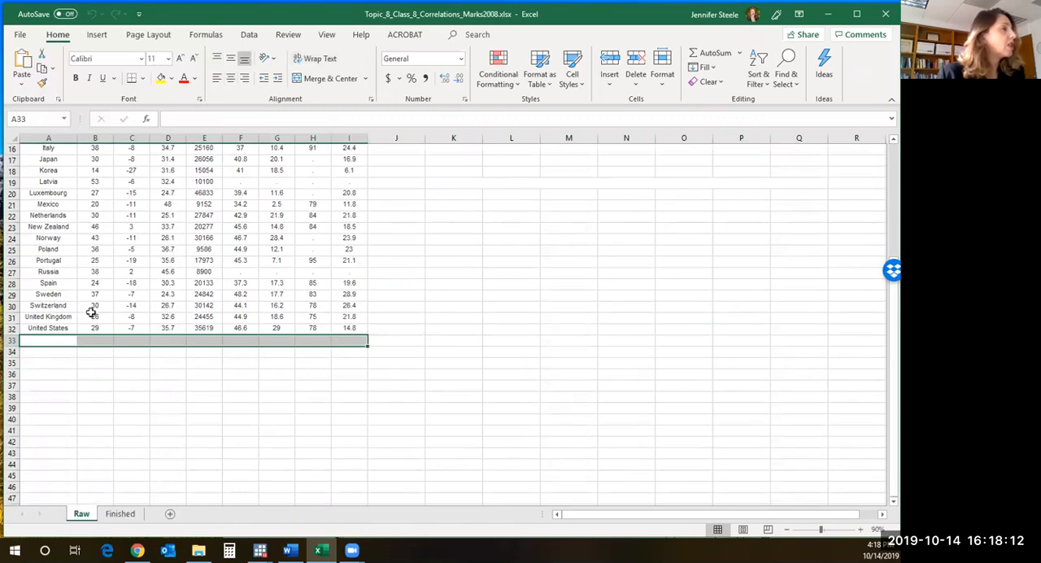
- Freeze the top row of the Raw sheet so the column headings stay visible while scrolling
{"action": "scroll", "coordinate": [199, 236], "scroll_direction": "up", "scroll_amount": 5}
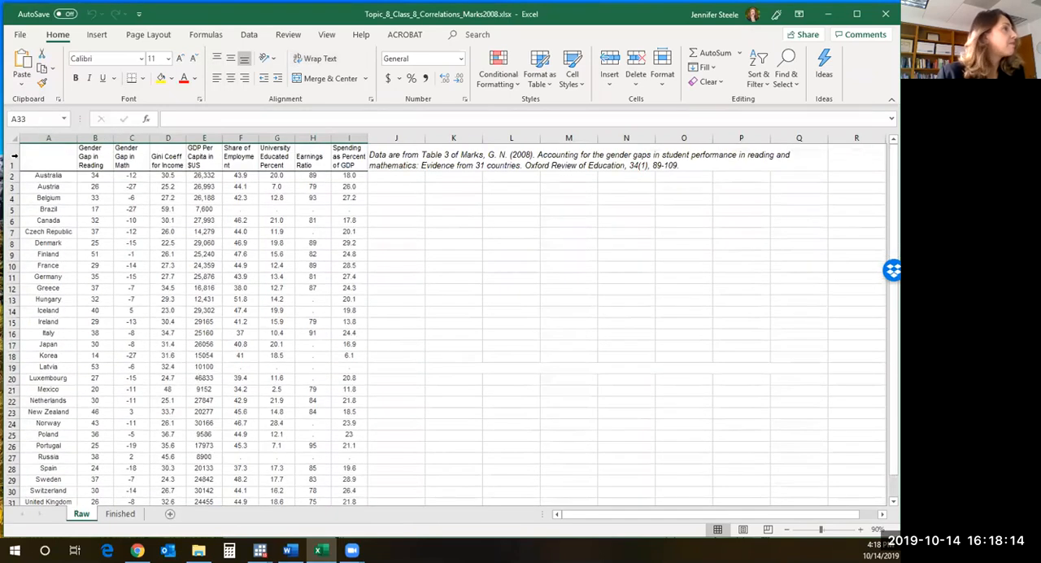
{"action": "left_click", "coordinate": [27, 175]}
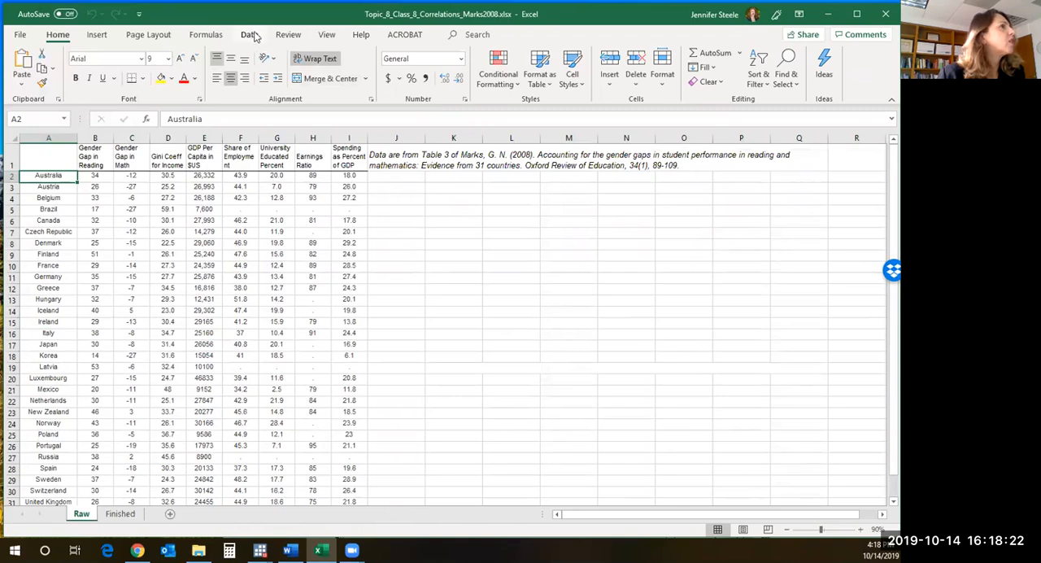
{"action": "left_click", "coordinate": [327, 34]}
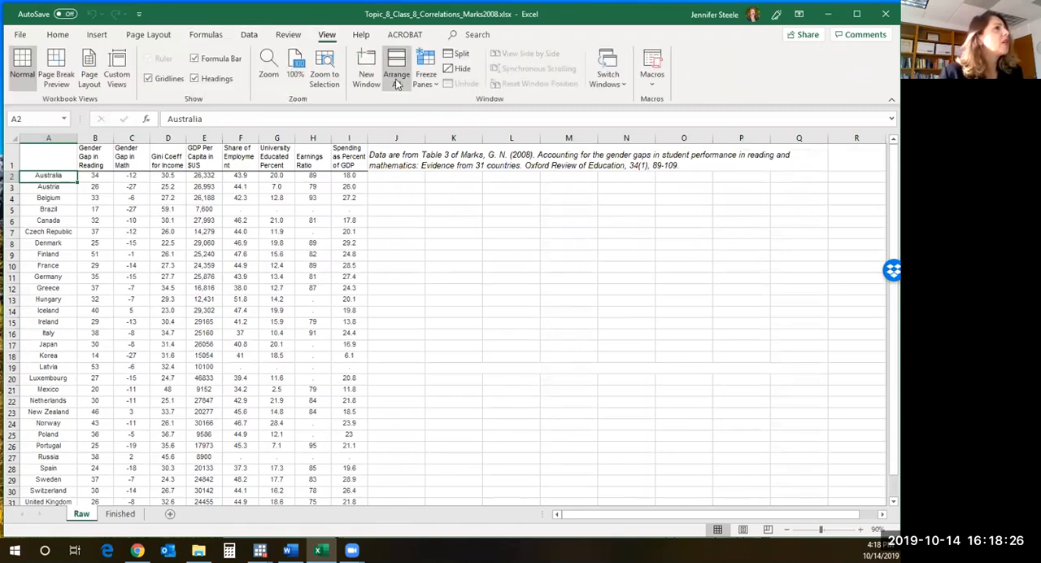
{"action": "left_click", "coordinate": [430, 81]}
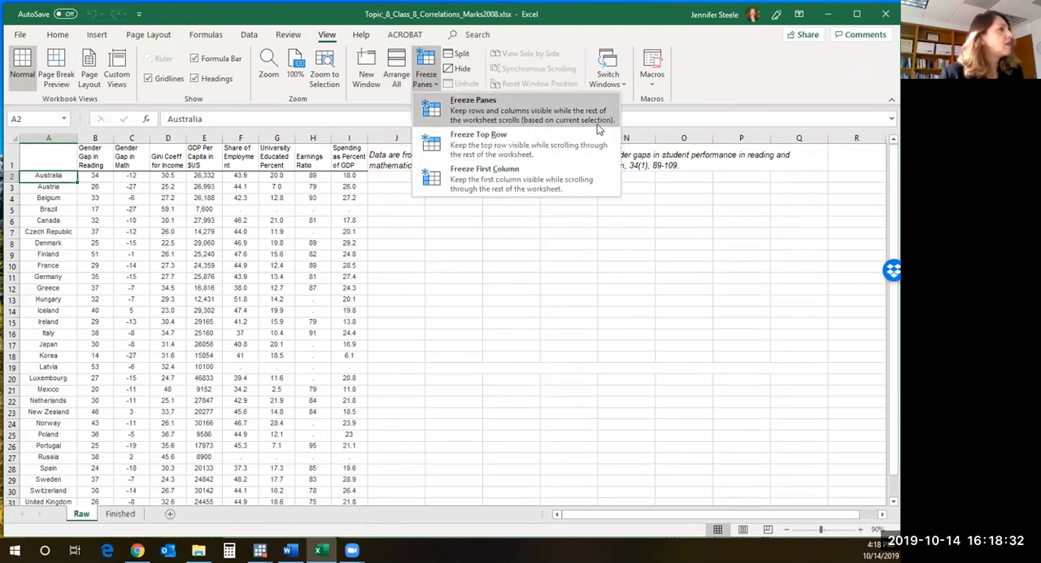
{"action": "left_click", "coordinate": [529, 147]}
{"action": "scroll", "coordinate": [128, 260], "scroll_direction": "down", "scroll_amount": 5}
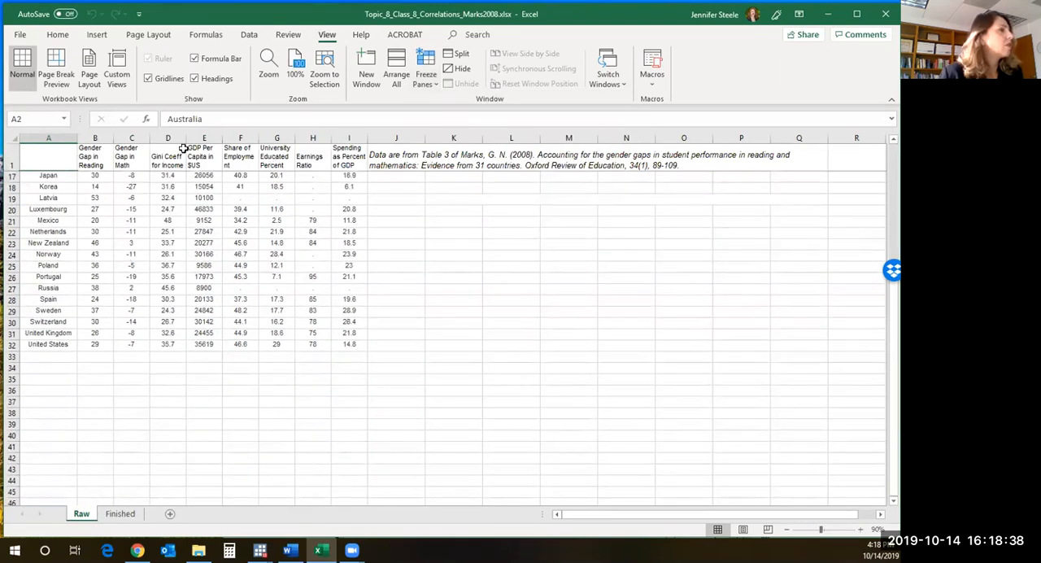
- Check the frozen heading row against the data by selecting its cells, and select cell A33 below the United States row
{"action": "left_click", "coordinate": [29, 158]}
{"action": "left_click_drag", "start_coordinate": [175, 160], "coordinate": [399, 164]}
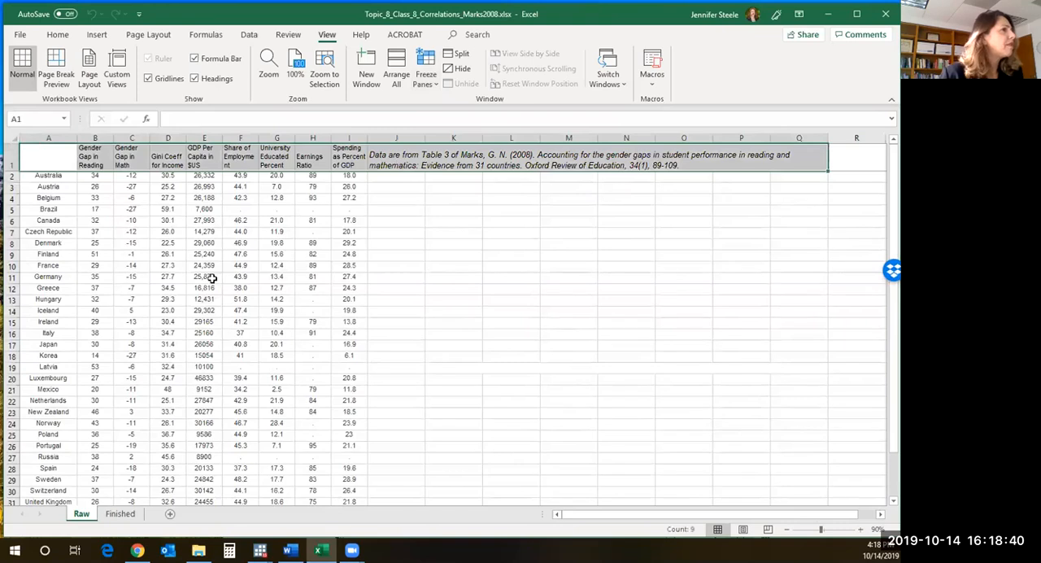
{"action": "scroll", "coordinate": [232, 297], "scroll_direction": "down", "scroll_amount": 5}
{"action": "left_click", "coordinate": [46, 356]}
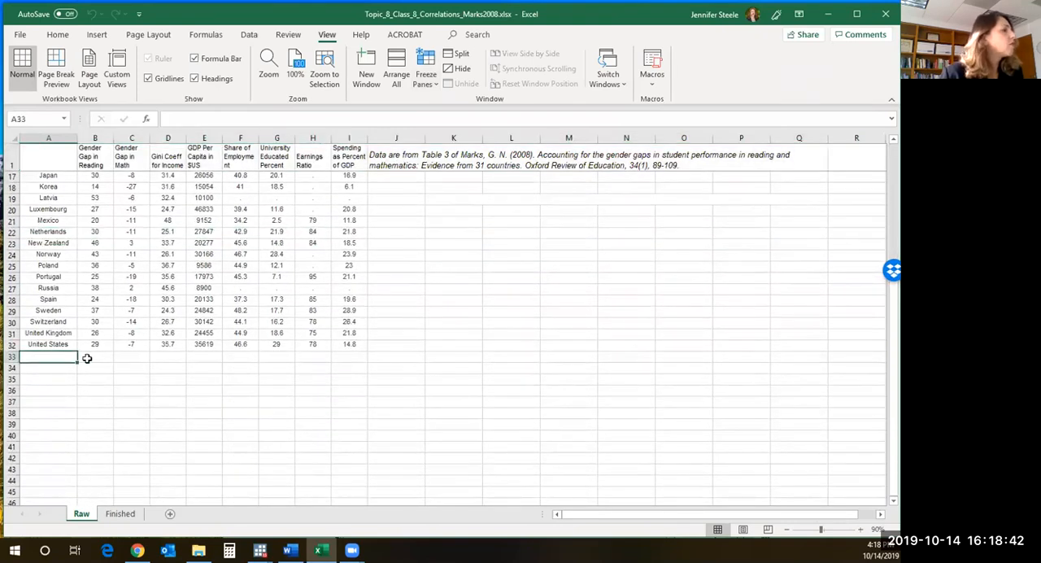
- Read steps 3 to 8 of the Word instructions, and check the correlation row labels on the Finished sheet before returning to Raw
{"action": "left_click", "coordinate": [290, 551]}
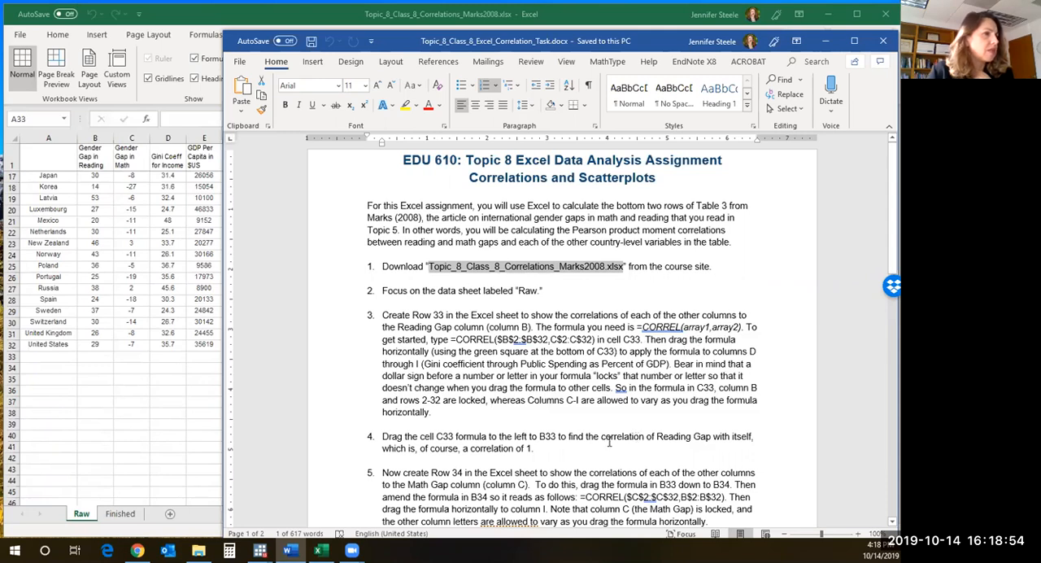
{"action": "scroll", "coordinate": [618, 442], "scroll_direction": "down", "scroll_amount": 4}
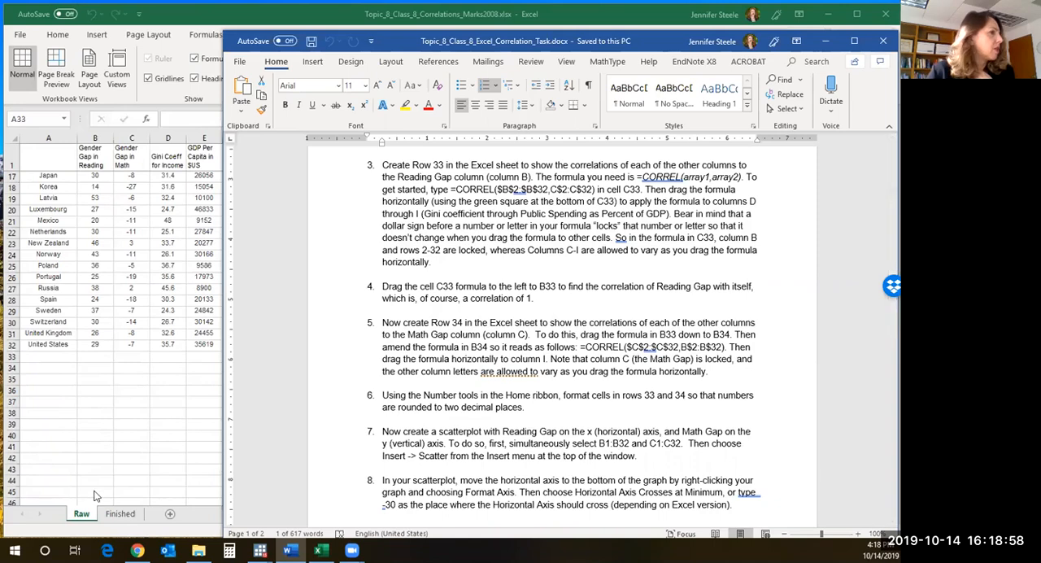
{"action": "left_click", "coordinate": [115, 517]}
{"action": "left_click", "coordinate": [116, 515]}
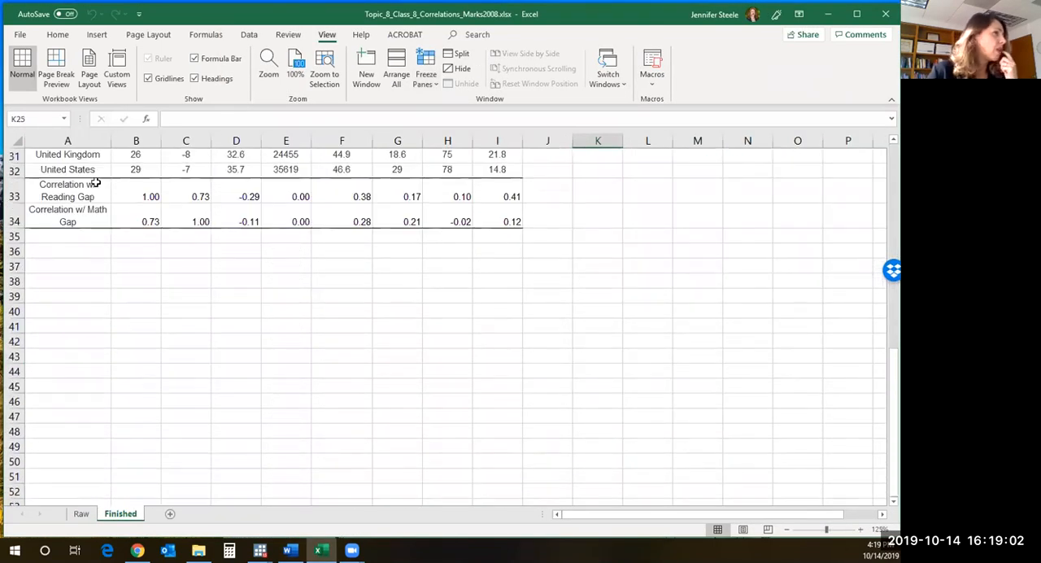
{"action": "left_click", "coordinate": [81, 513]}
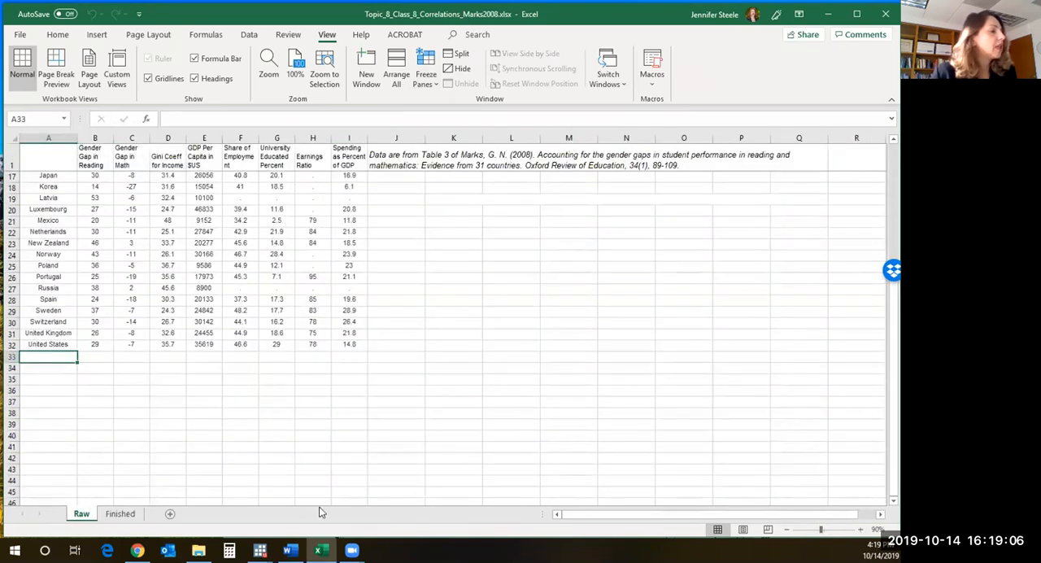
- Select cell B33 on the Raw sheet, and consult the general CORREL(array1,array2) formula in step 3 of the Word instructions
{"action": "left_click", "coordinate": [289, 549]}
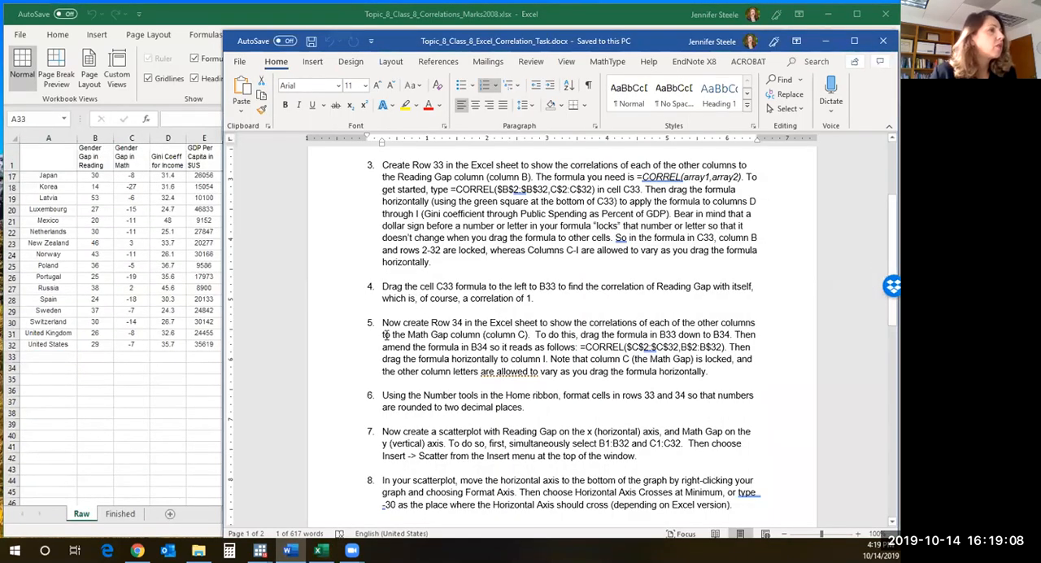
{"action": "left_click", "coordinate": [95, 357]}
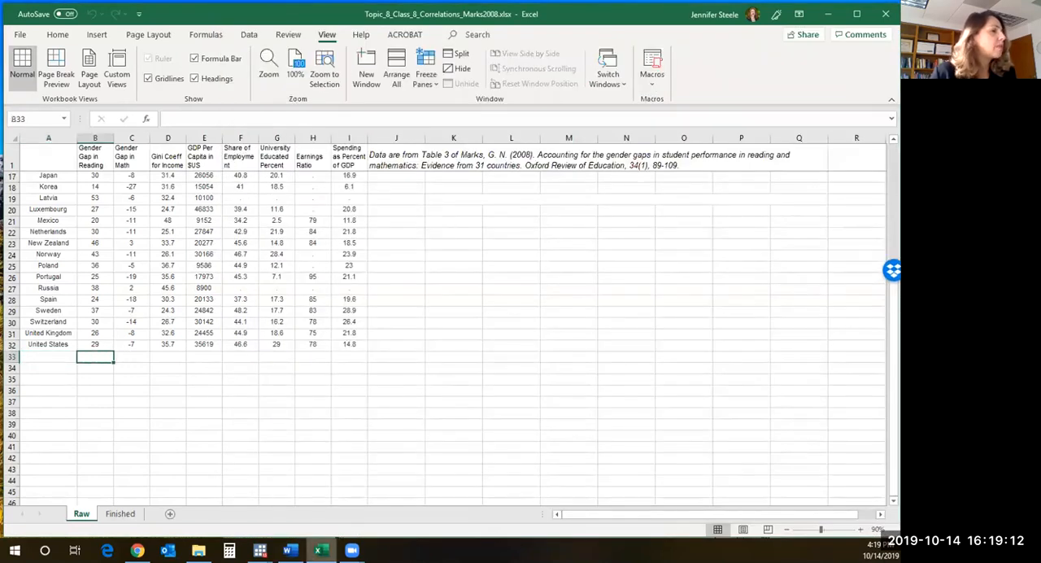
{"action": "left_click", "coordinate": [288, 549]}
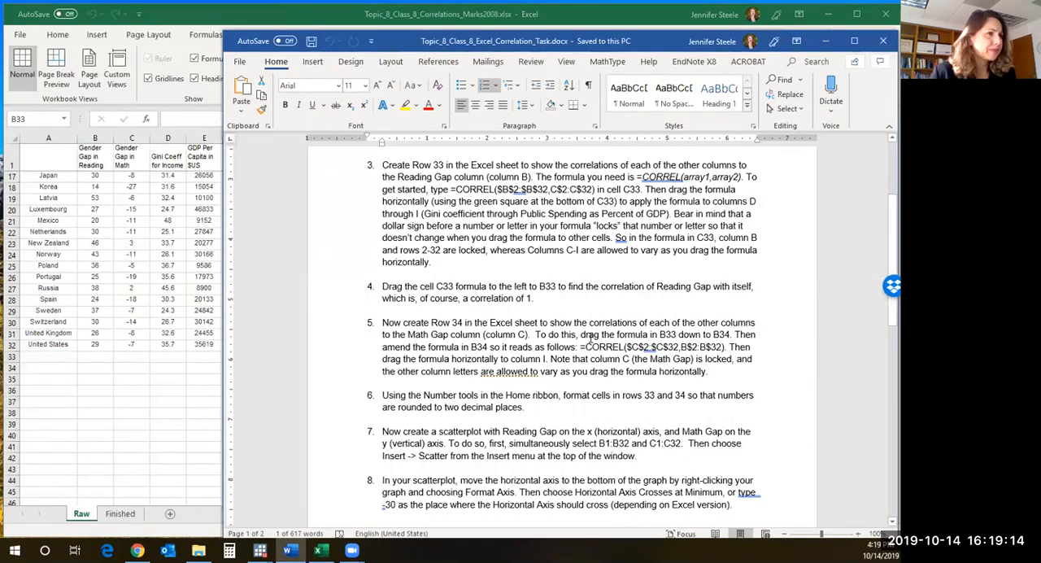
{"action": "mouse_move", "coordinate": [637, 176]}
{"action": "left_mouse_down"}
{"action": "mouse_move", "coordinate": [701, 179]}
{"action": "mouse_move", "coordinate": [642, 190]}
{"action": "mouse_move", "coordinate": [644, 178]}
{"action": "left_mouse_up"}
{"action": "left_click", "coordinate": [641, 176]}
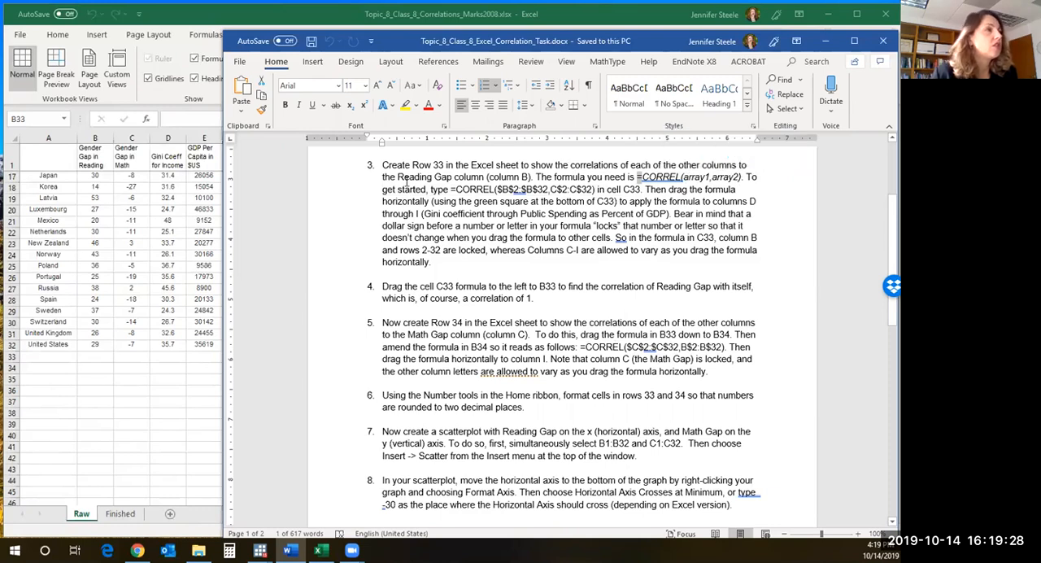
- Copy =CORREL($B$2:$B$32,C$2:C$32) from the Word instructions and paste it into cell C33 of the Raw sheet in Excel
{"action": "left_click_drag", "start_coordinate": [450, 189], "coordinate": [595, 189]}
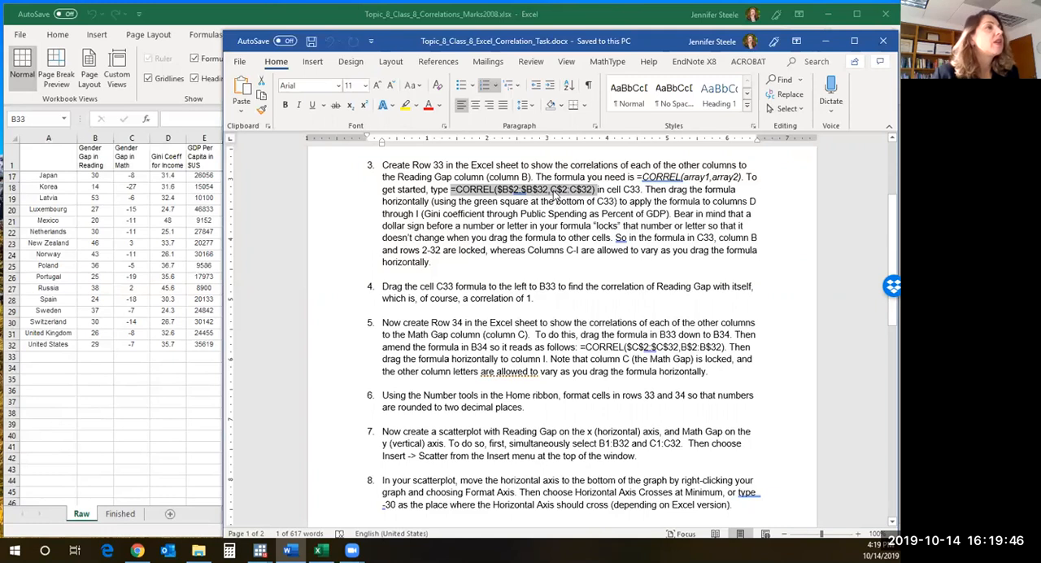
{"action": "right_click", "coordinate": [554, 194]}
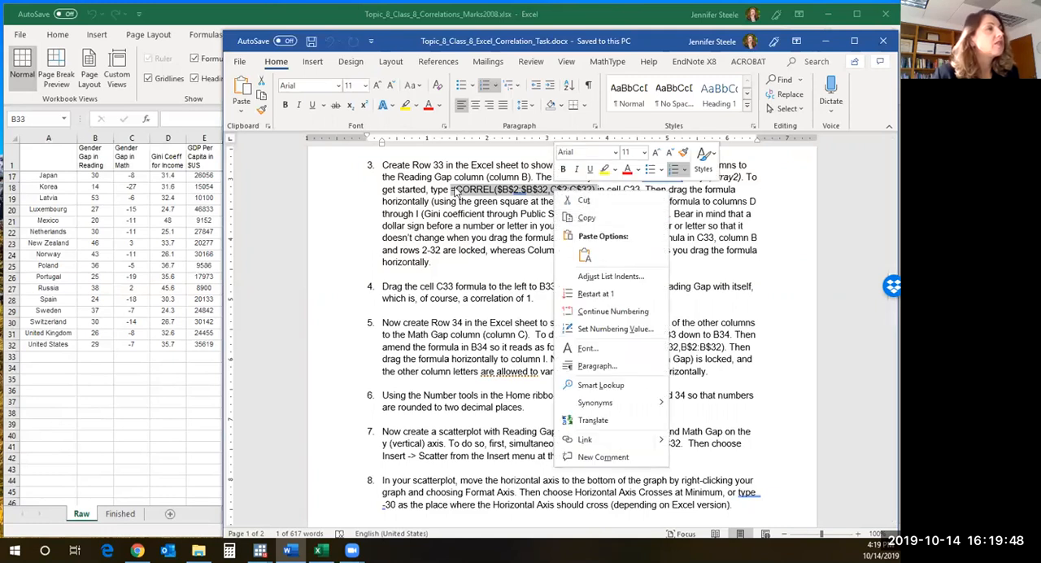
{"action": "left_click", "coordinate": [585, 217]}
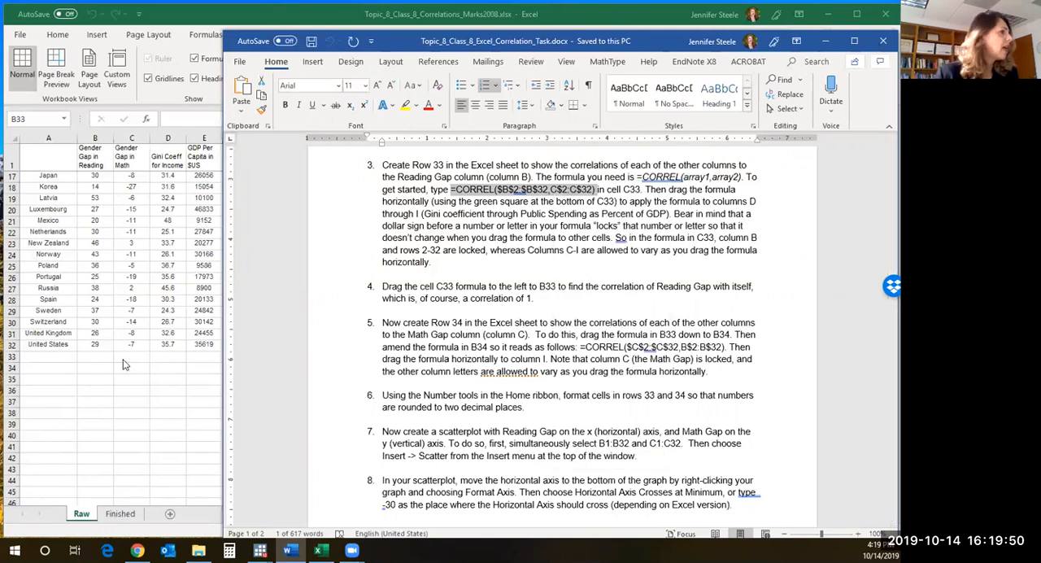
{"action": "left_click", "coordinate": [96, 358]}
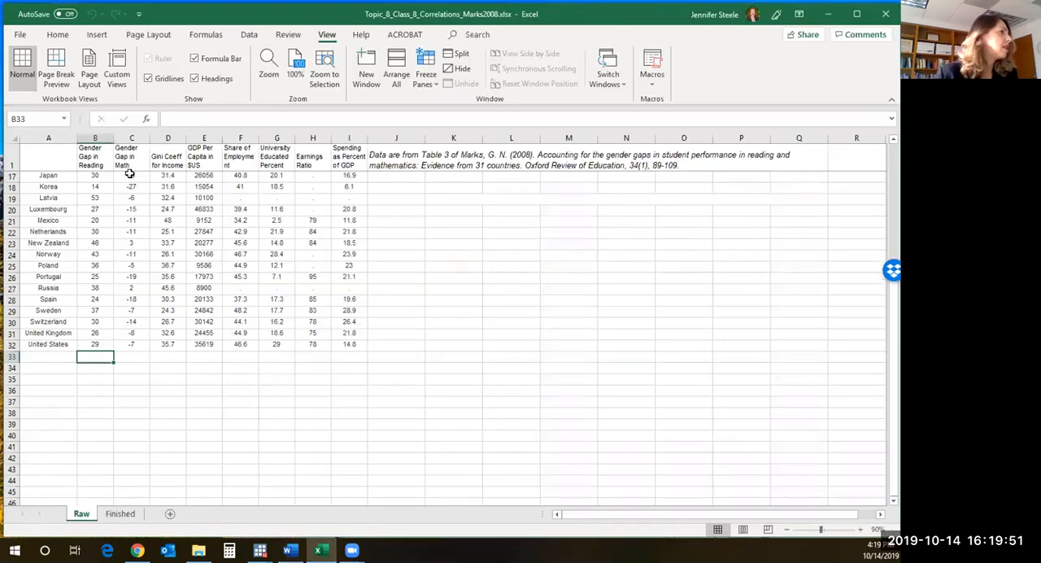
{"action": "left_click", "coordinate": [132, 356]}
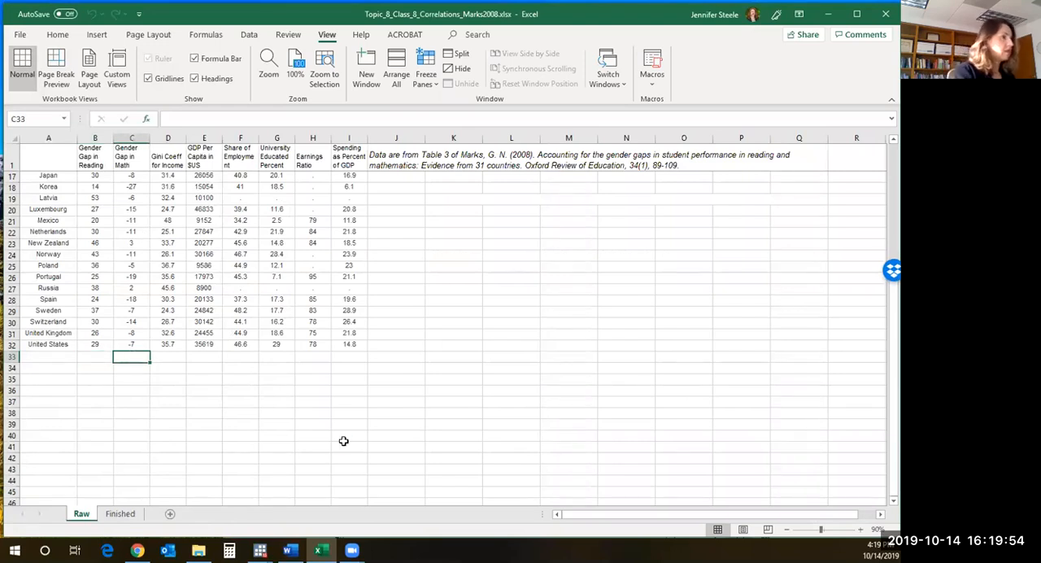
{"action": "key", "text": "ctrl+v"}
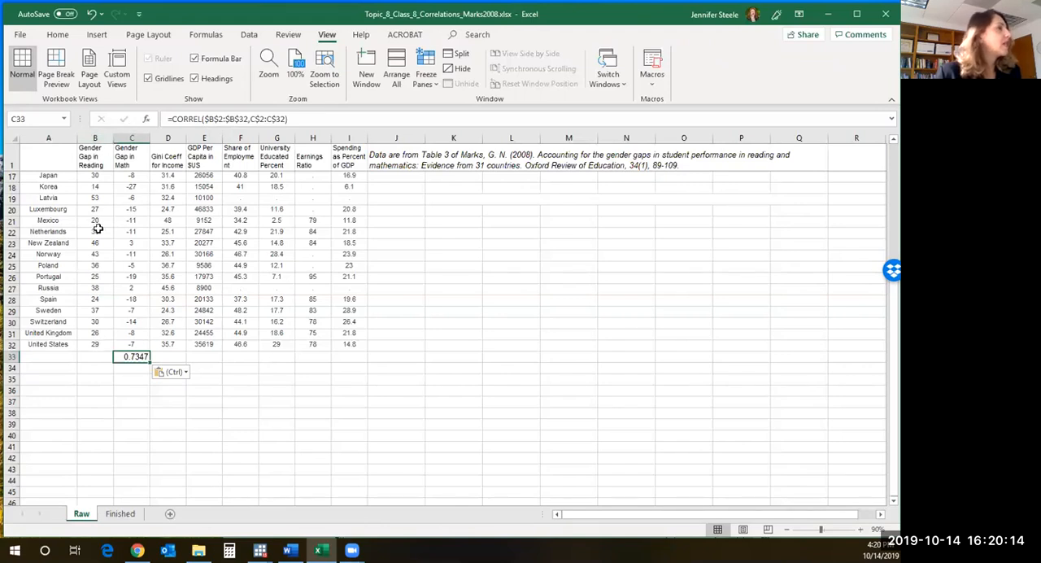
- Open the C33 formula for editing to inspect its highlighted column B and C ranges, and close it without changes
{"action": "scroll", "coordinate": [97, 228], "scroll_direction": "up", "scroll_amount": 5}
{"action": "left_click", "coordinate": [313, 119]}
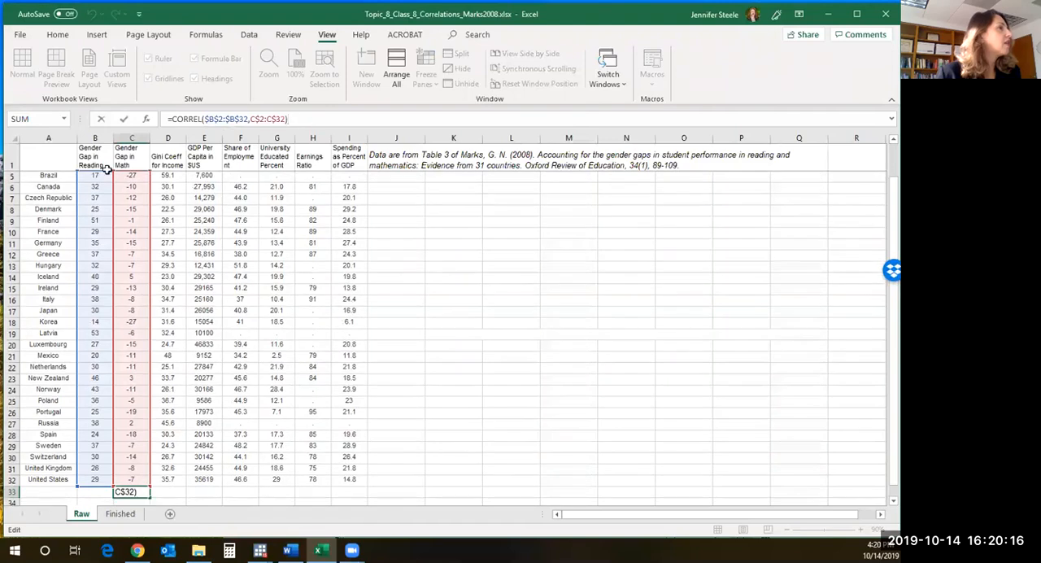
{"action": "left_click", "coordinate": [215, 119]}
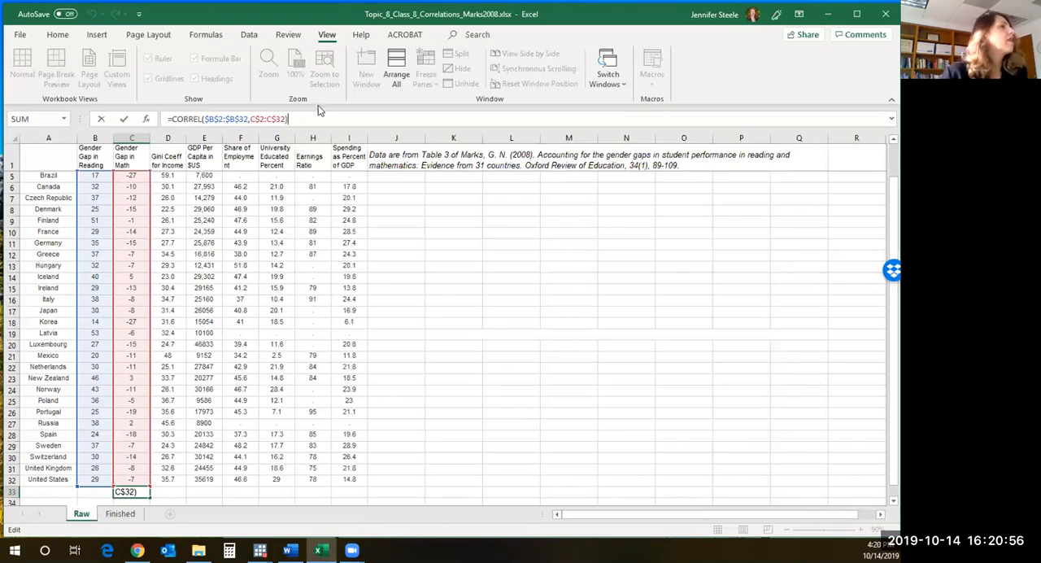
{"action": "key", "text": "Return"}
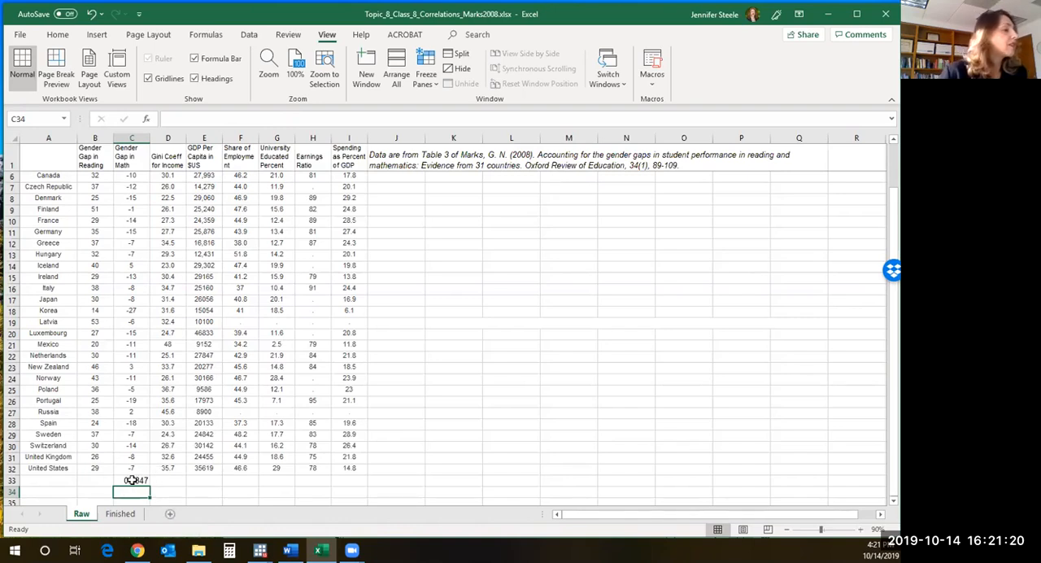
- Consult the fill instruction in Word, and fill the C33 correlation formula across to I33 on the Raw sheet
{"action": "left_click", "coordinate": [135, 479]}
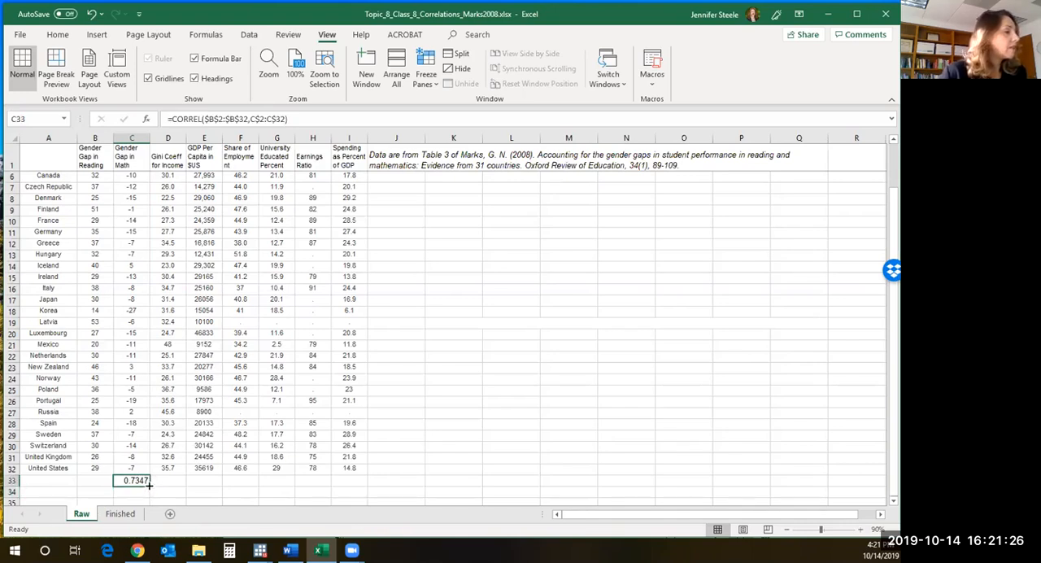
{"action": "left_click", "coordinate": [288, 550]}
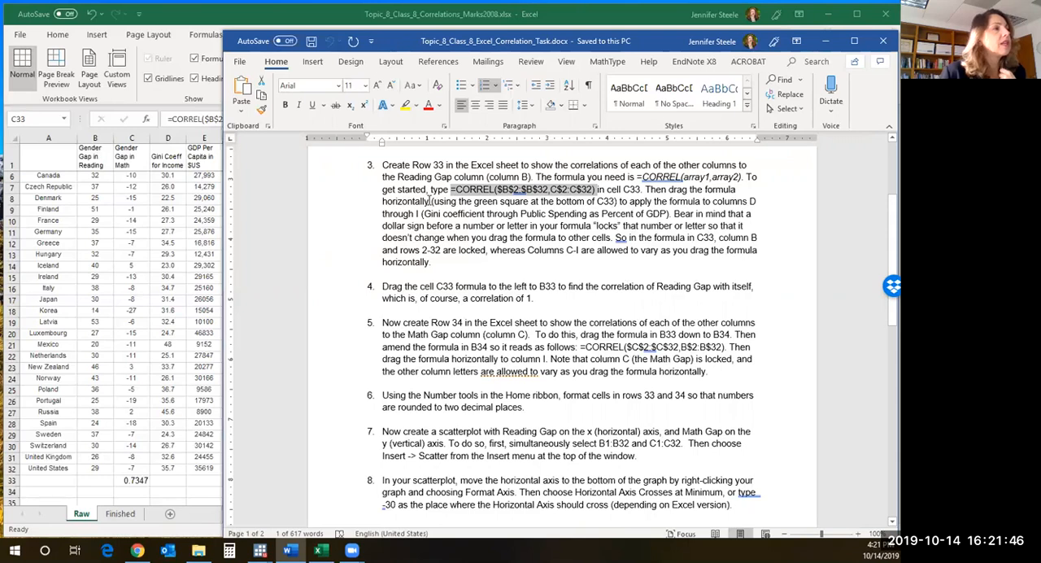
{"action": "left_click_drag", "start_coordinate": [429, 201], "coordinate": [682, 216]}
{"action": "left_click_drag", "start_coordinate": [744, 218], "coordinate": [892, 236]}
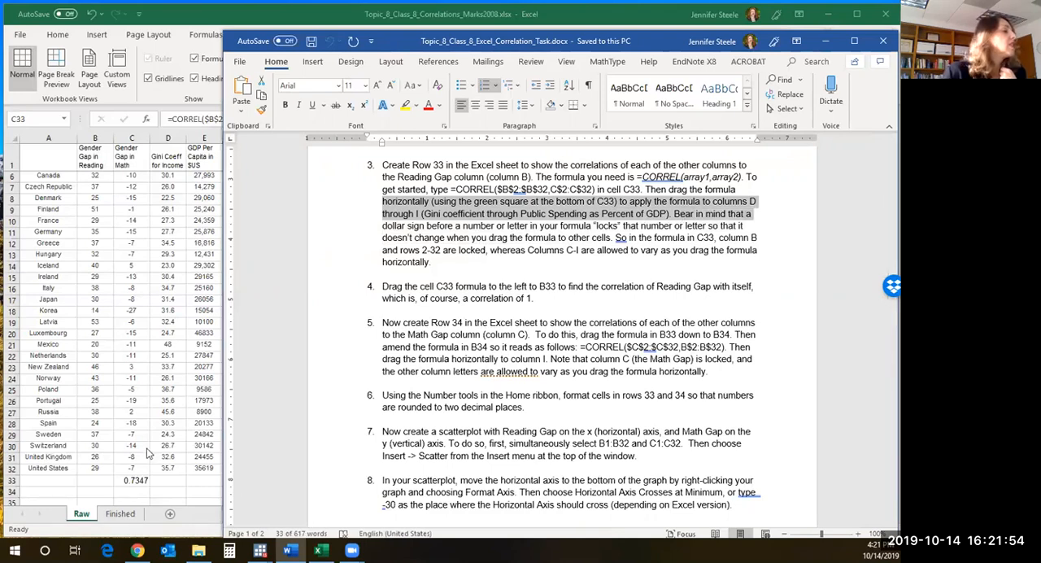
{"action": "left_click", "coordinate": [130, 480]}
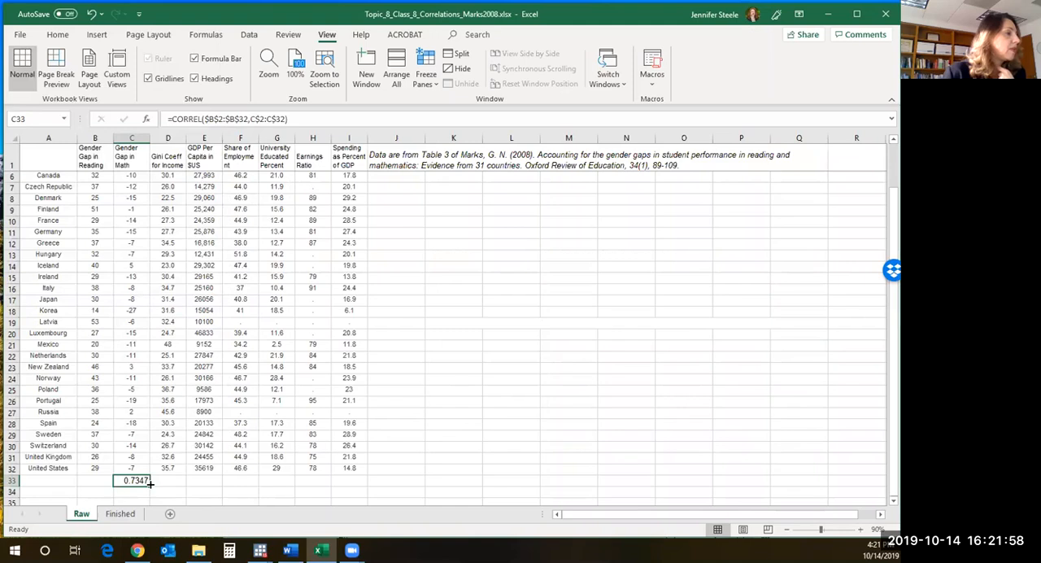
{"action": "left_click_drag", "start_coordinate": [149, 483], "coordinate": [362, 488]}
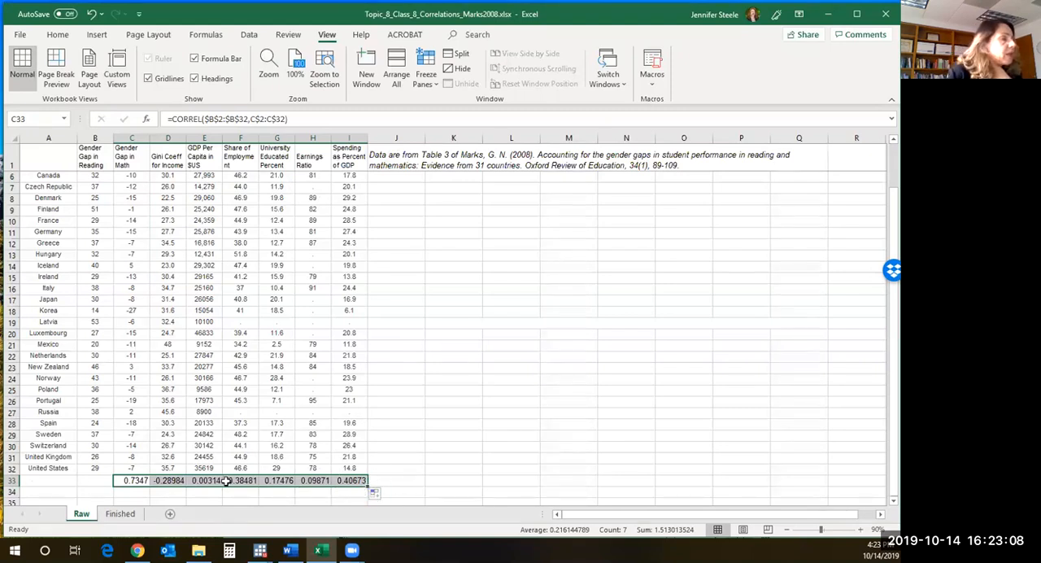
- Fill the C33 formula back into B33 to correlate Reading Gap with itself, and switch to the Word instructions
{"action": "left_click", "coordinate": [122, 479]}
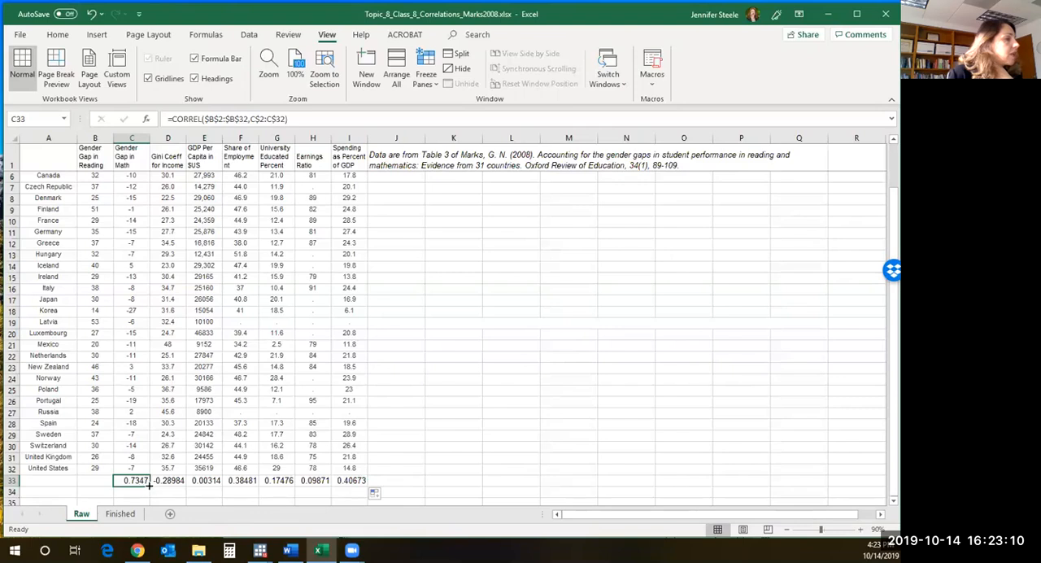
{"action": "left_click_drag", "start_coordinate": [148, 485], "coordinate": [93, 481]}
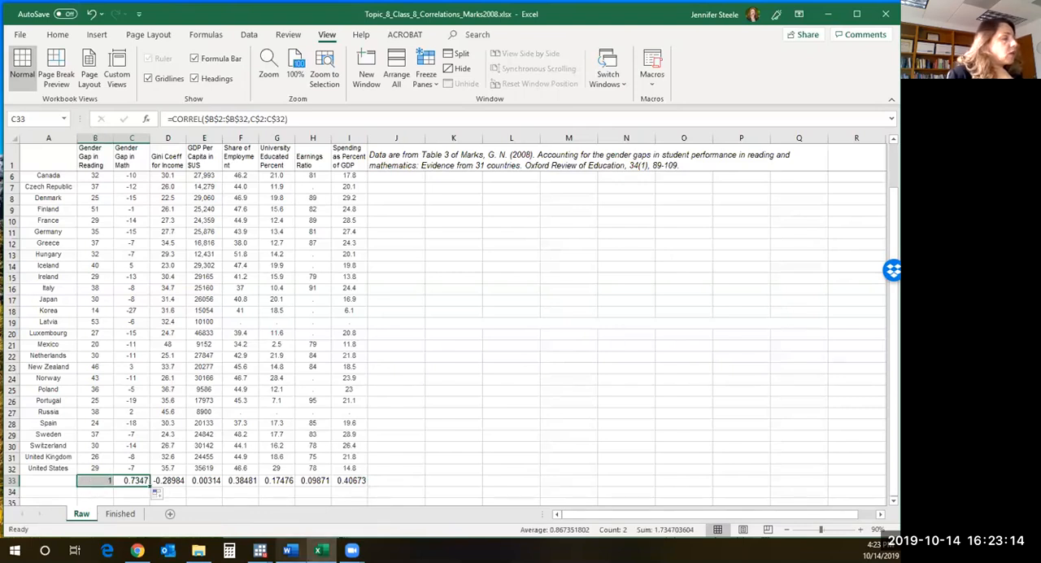
{"action": "left_click", "coordinate": [288, 550]}
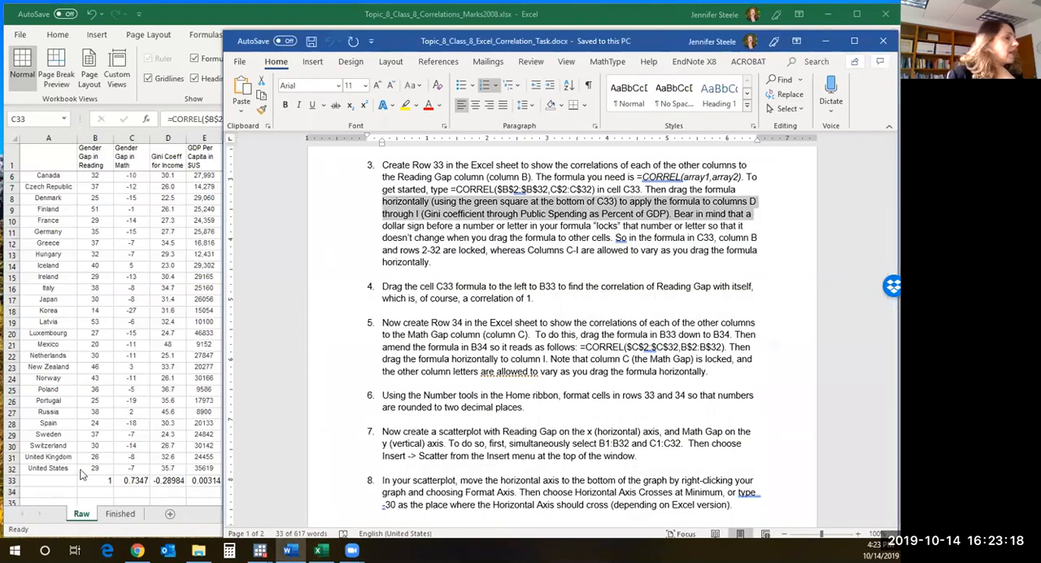
- Return to Excel and review the reading-gap correlations in row 33, checking the second range in the D33 formula
{"action": "left_click", "coordinate": [105, 483]}
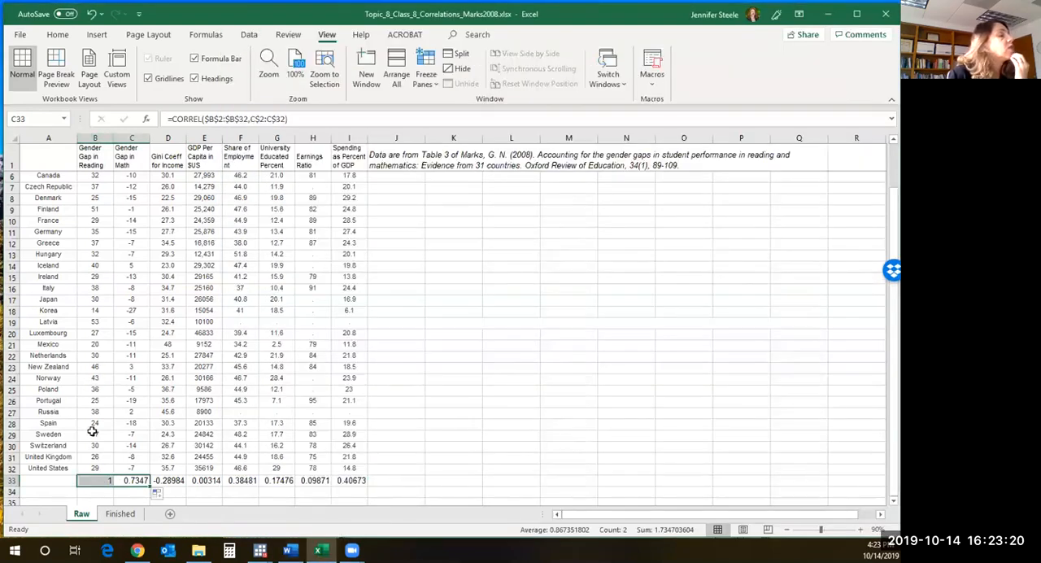
{"action": "left_click", "coordinate": [97, 483]}
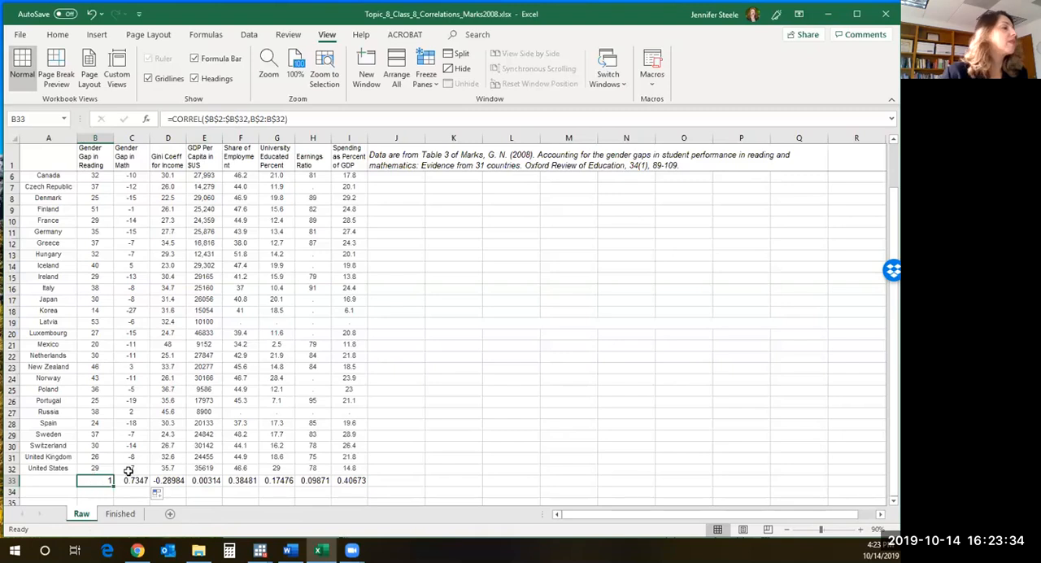
{"action": "left_click_drag", "start_coordinate": [167, 480], "coordinate": [354, 480]}
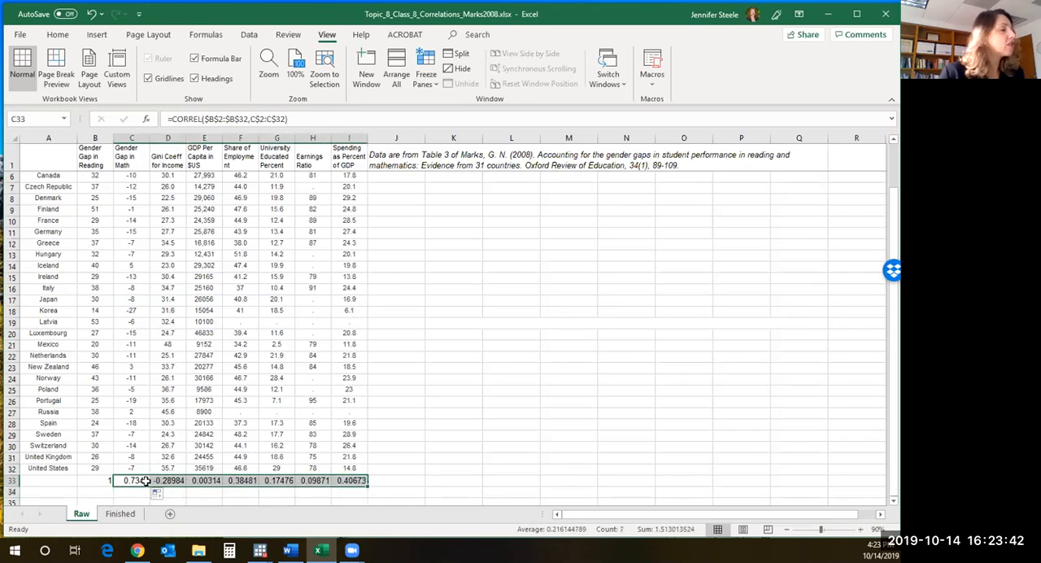
{"action": "left_click_drag", "start_coordinate": [179, 480], "coordinate": [349, 480]}
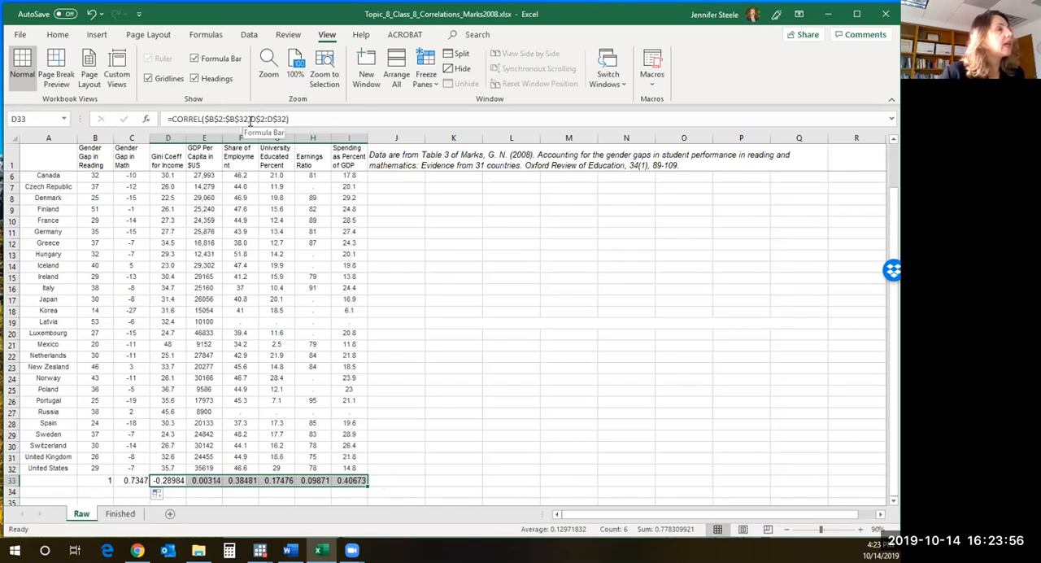
{"action": "left_click_drag", "start_coordinate": [250, 120], "coordinate": [278, 117]}
{"action": "key", "text": "Return"}
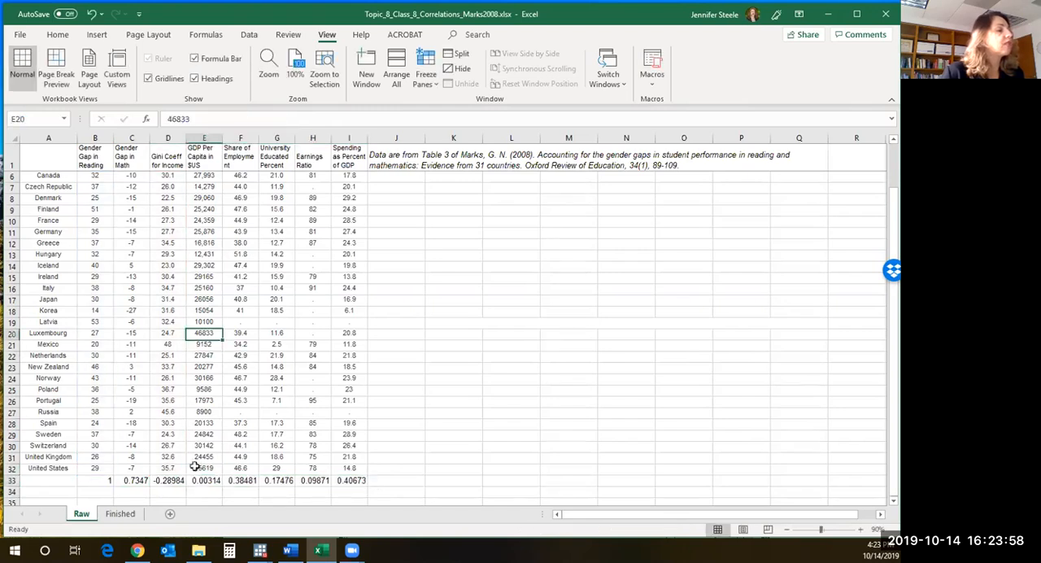
- Inspect the correlation formulas in E33, F33 and G33, comparing the locked column B range with the varying second range
{"action": "left_click", "coordinate": [204, 480]}
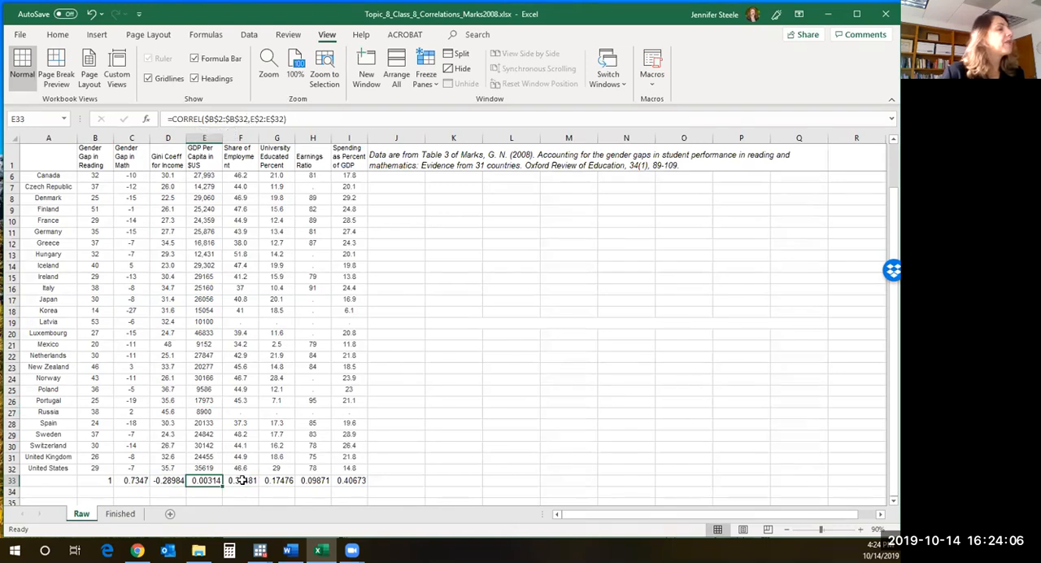
{"action": "key", "text": "Right"}
{"action": "left_click_drag", "start_coordinate": [204, 118], "coordinate": [248, 119]}
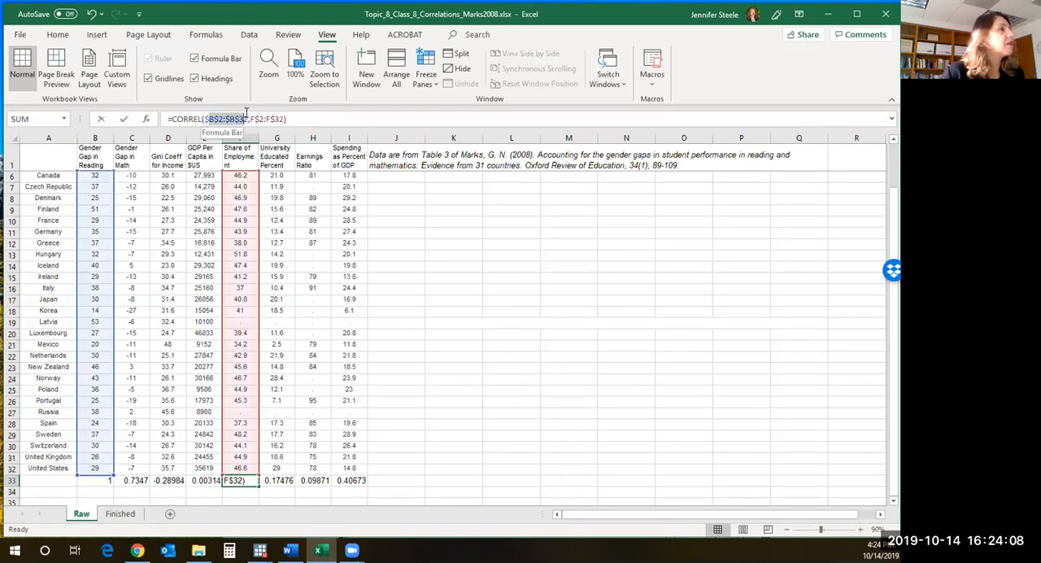
{"action": "key", "text": "Tab"}
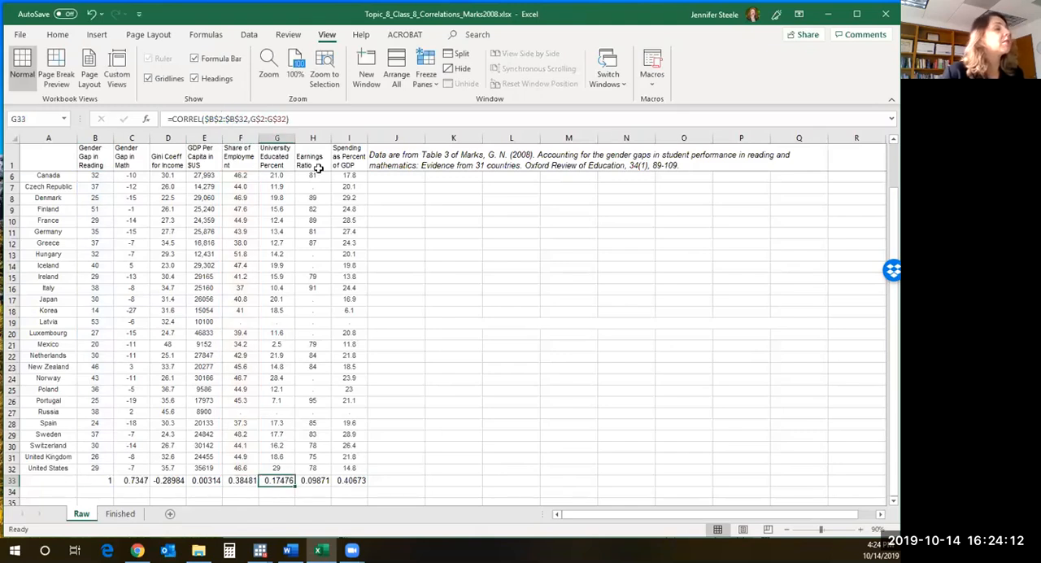
{"action": "left_click", "coordinate": [252, 121]}
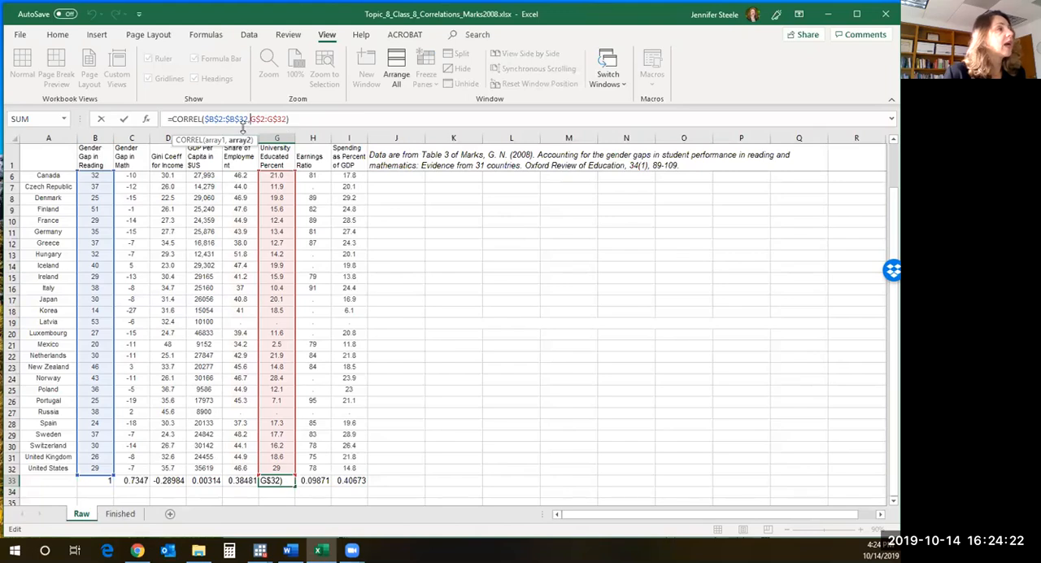
{"action": "left_click_drag", "start_coordinate": [205, 119], "coordinate": [245, 119]}
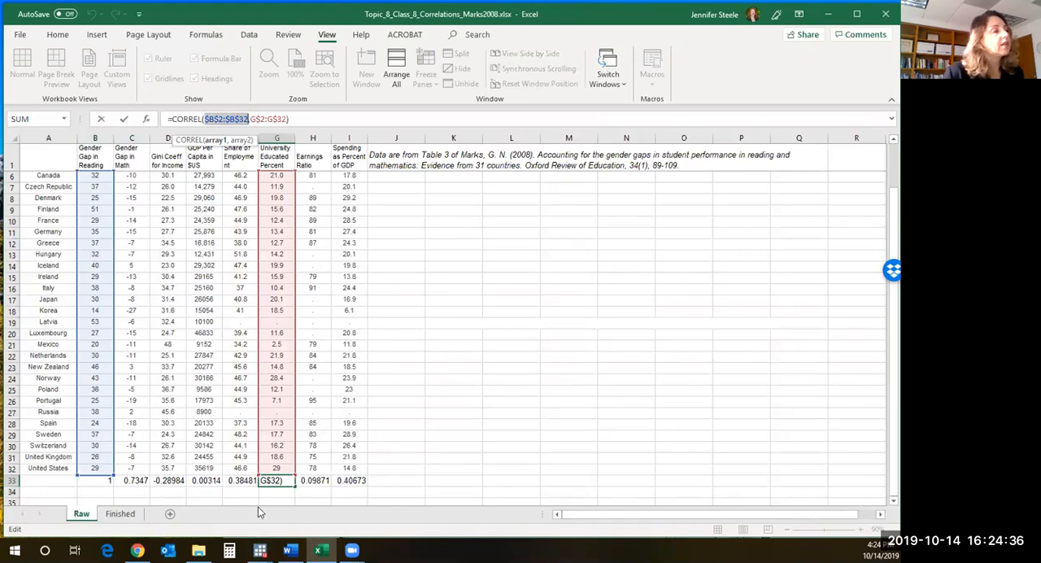
{"action": "left_click", "coordinate": [456, 347]}
{"action": "key", "text": "BackSpace"}
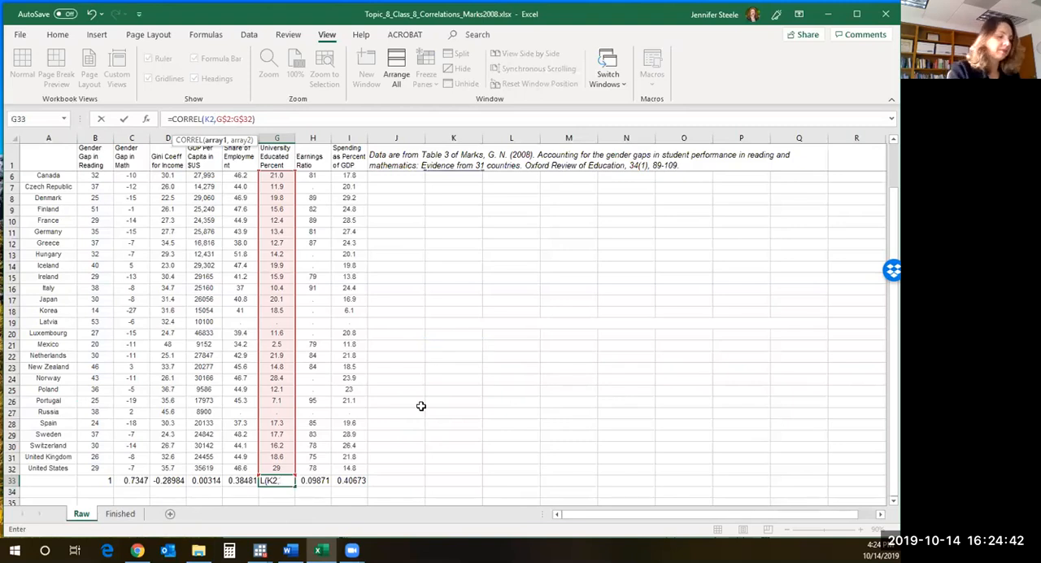
{"action": "key", "text": "Return"}
{"action": "key", "text": "ctrl+z"}
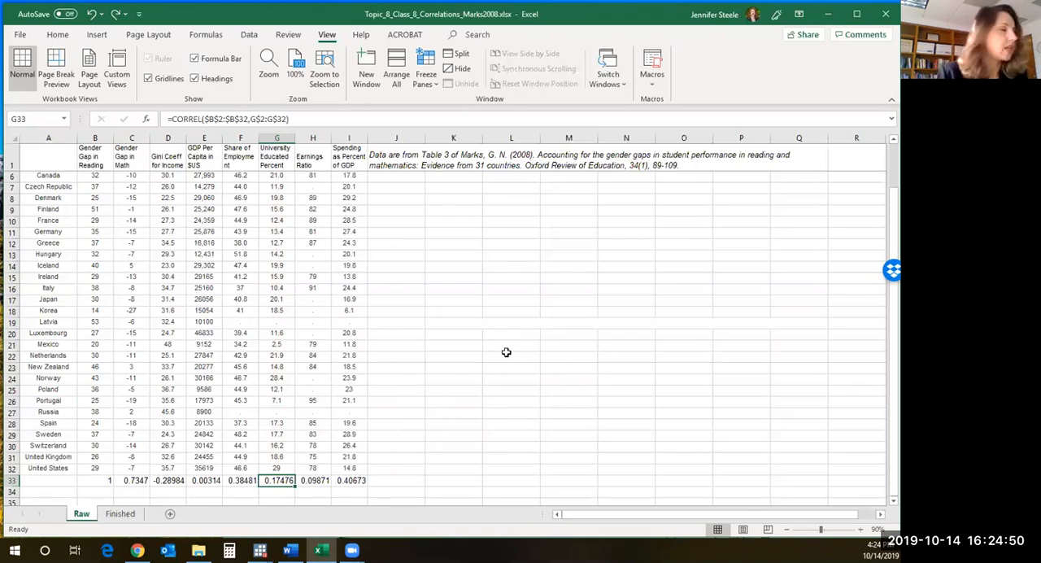
- Label cell A33 "correlation with reading gap\"
{"action": "left_click", "coordinate": [56, 482]}
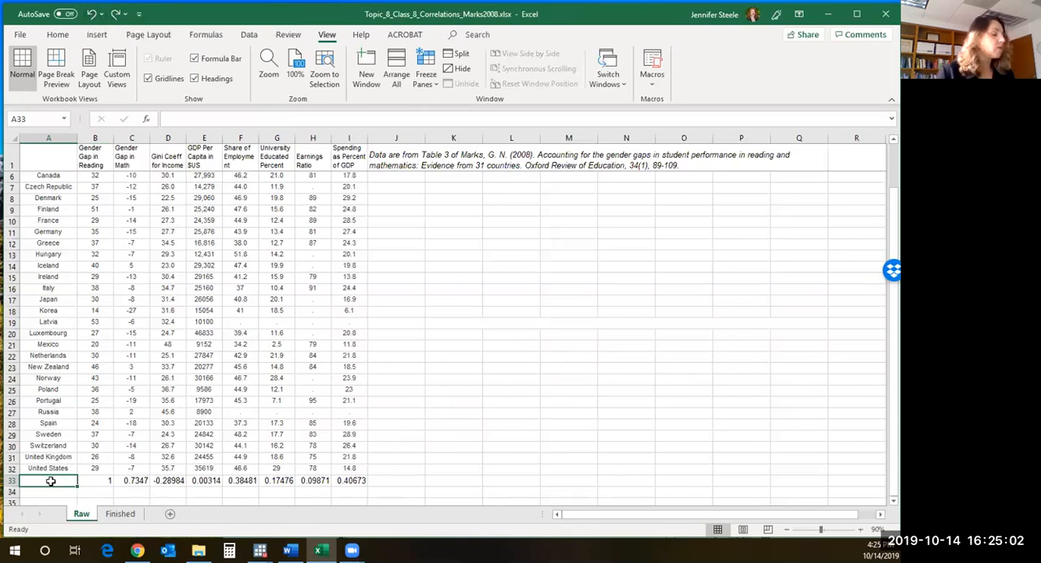
{"action": "type", "text": "correlat"}
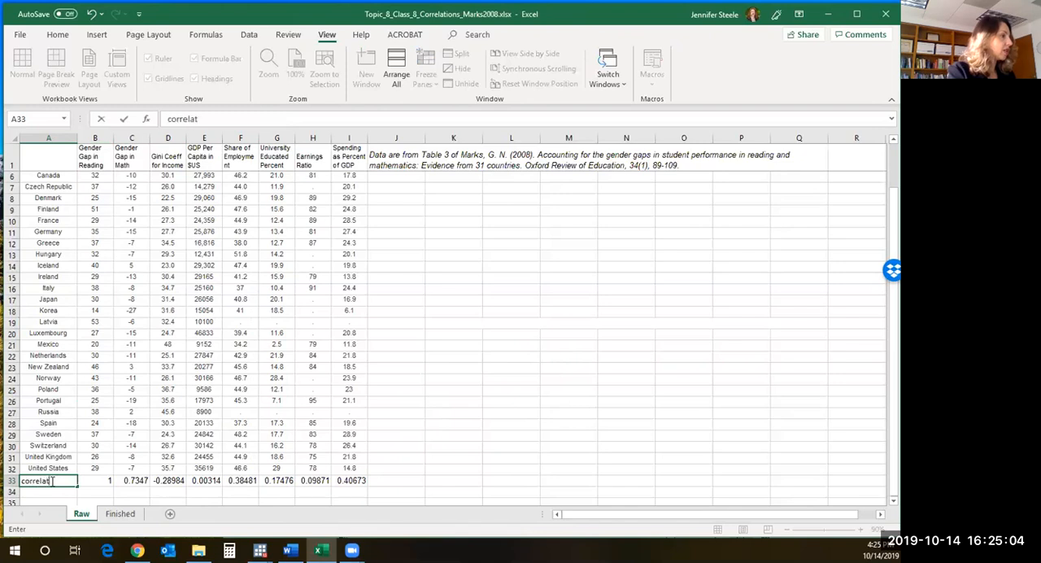
{"action": "type", "text": "ion with reading gap"}
{"action": "key", "text": "Return"}
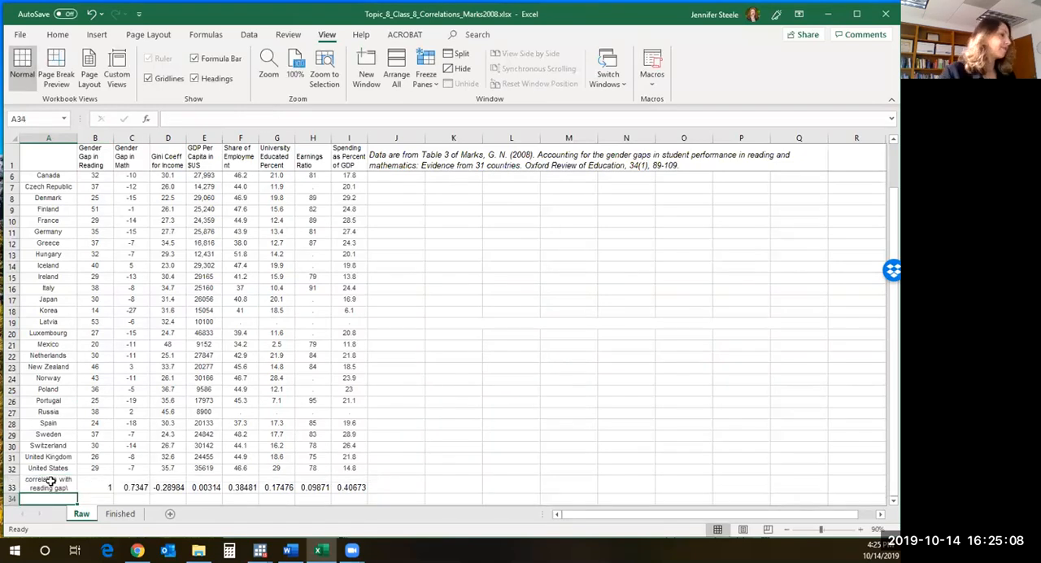
- Label cell A34 "corrlation with math gap"
{"action": "left_click", "coordinate": [109, 486]}
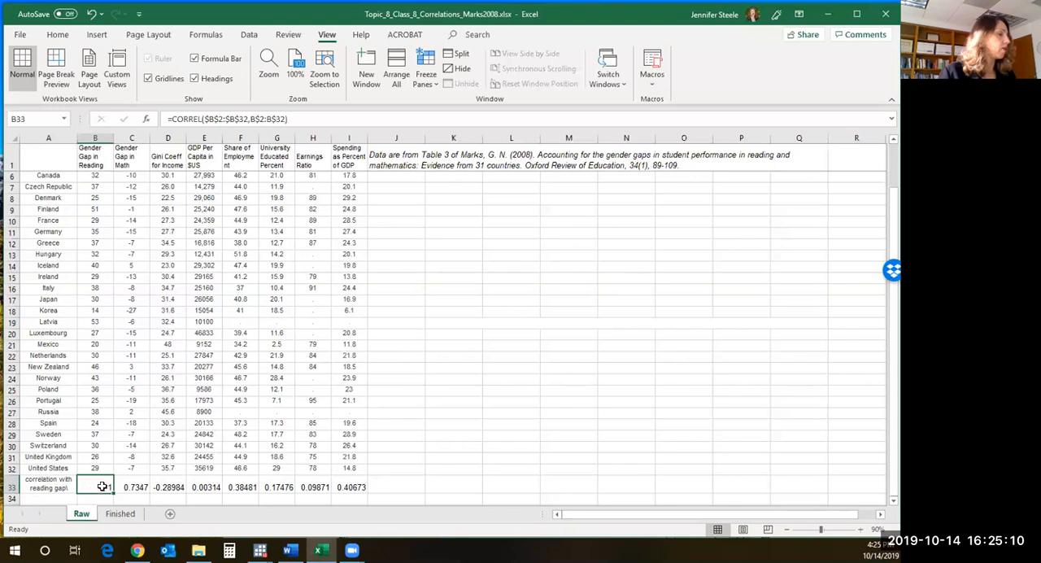
{"action": "left_click", "coordinate": [50, 499]}
{"action": "scroll", "coordinate": [49, 499], "scroll_direction": "down", "scroll_amount": 5}
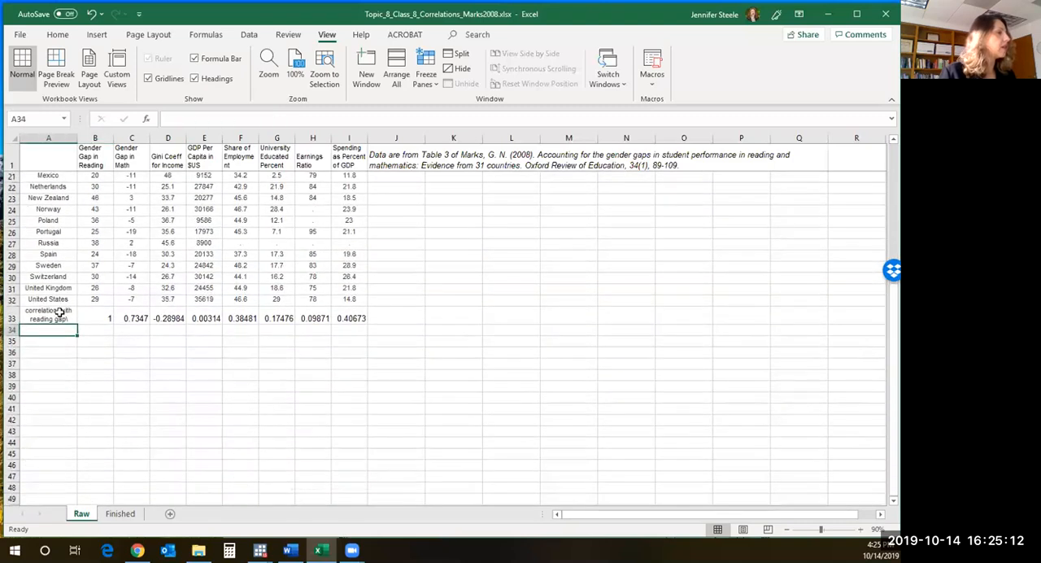
{"action": "type", "text": "c"}
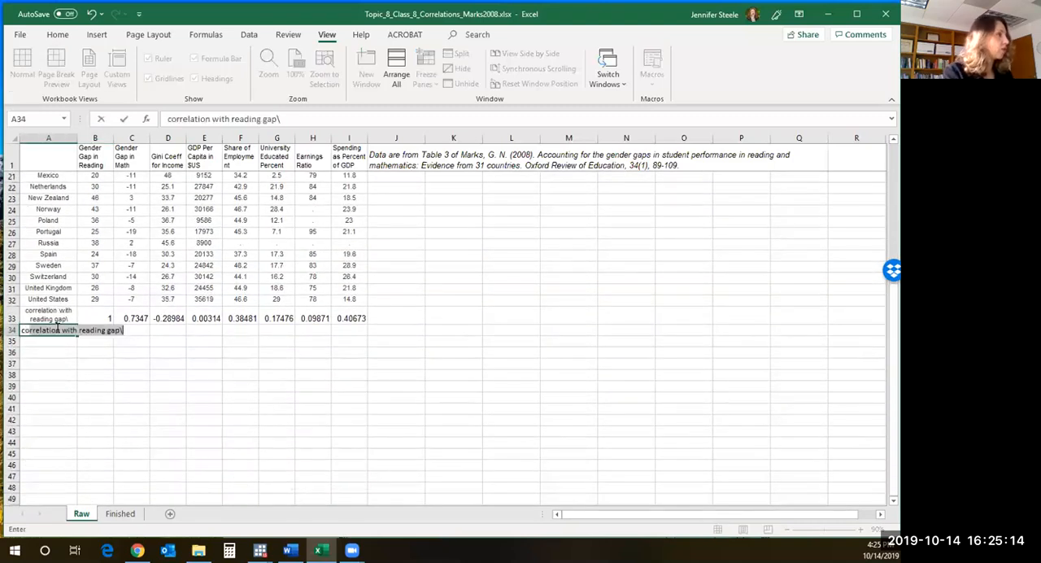
{"action": "type", "text": "orrlation with math gap"}
{"action": "key", "text": "Return"}
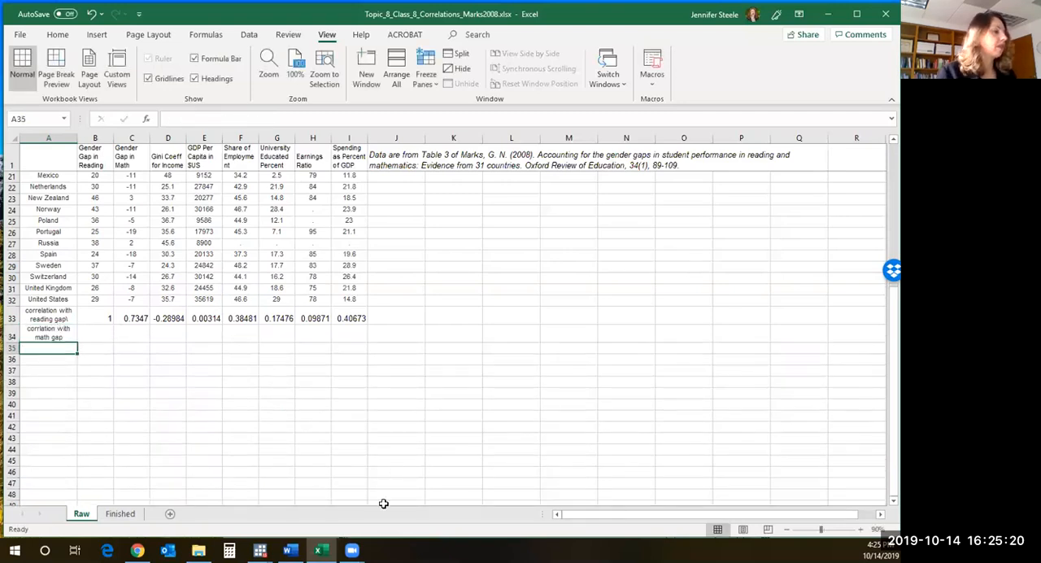
- Consult instruction 5 in the Word document, and fill the B33 formula down to B34 on the Raw sheet in Excel
{"action": "left_click", "coordinate": [288, 549]}
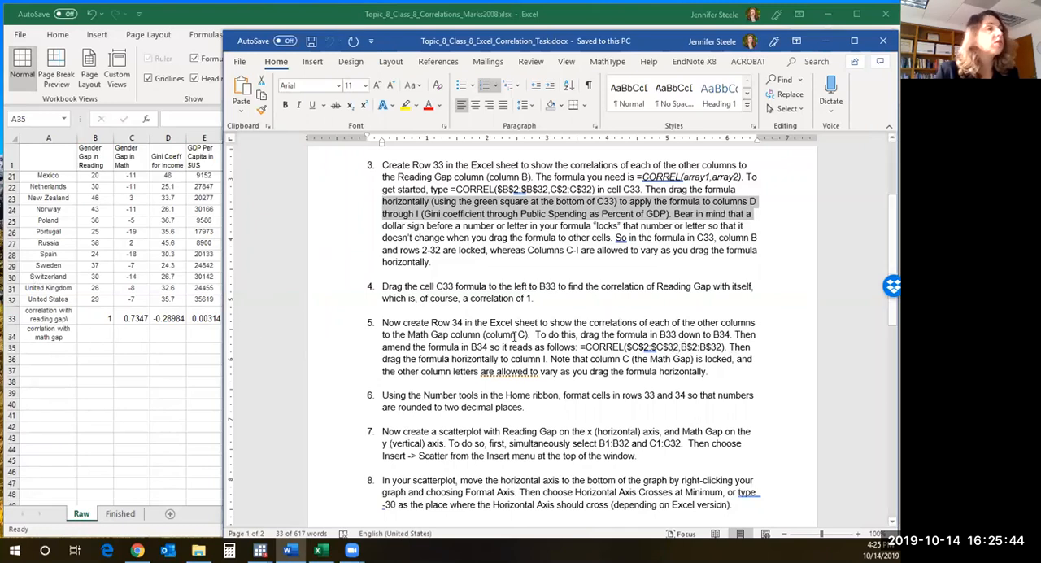
{"action": "left_click", "coordinate": [153, 352]}
{"action": "left_click", "coordinate": [105, 315]}
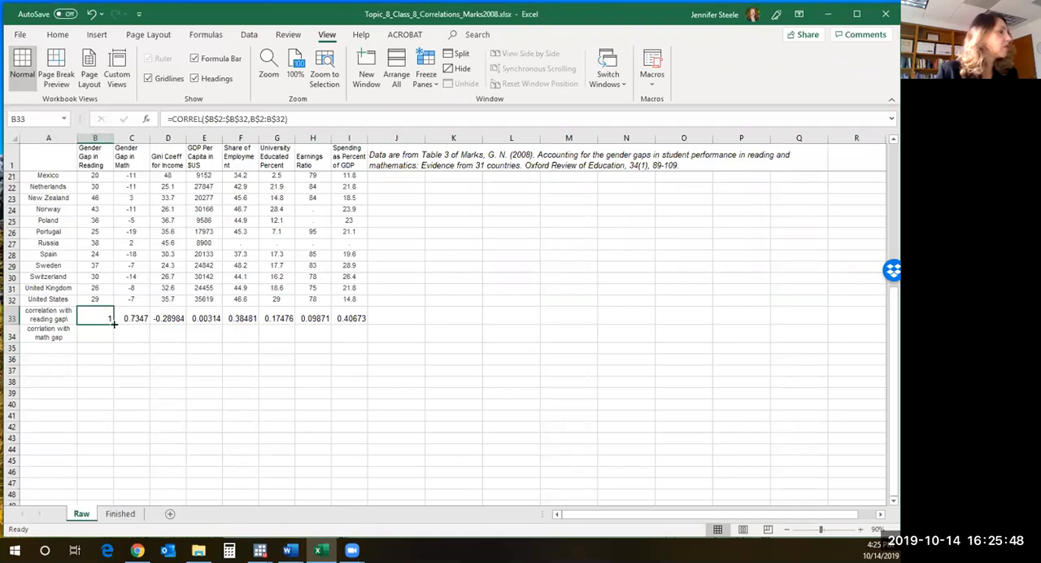
{"action": "left_click_drag", "start_coordinate": [112, 324], "coordinate": [106, 341]}
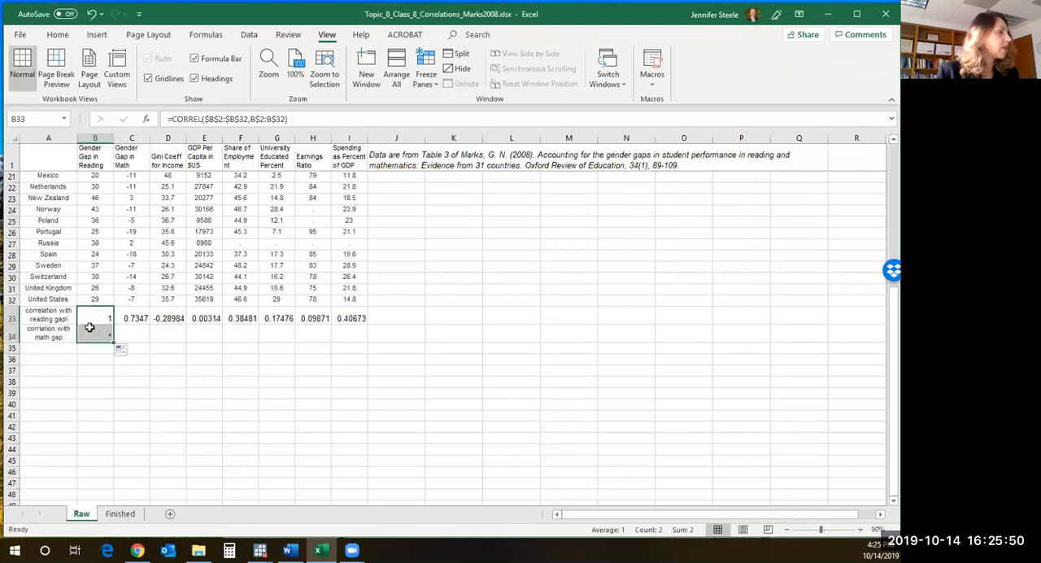
- Amend the B34 formula to =CORREL($C$2:$C$32,B$2:B$32) so that the Math Gap column is locked
{"action": "left_click", "coordinate": [103, 338]}
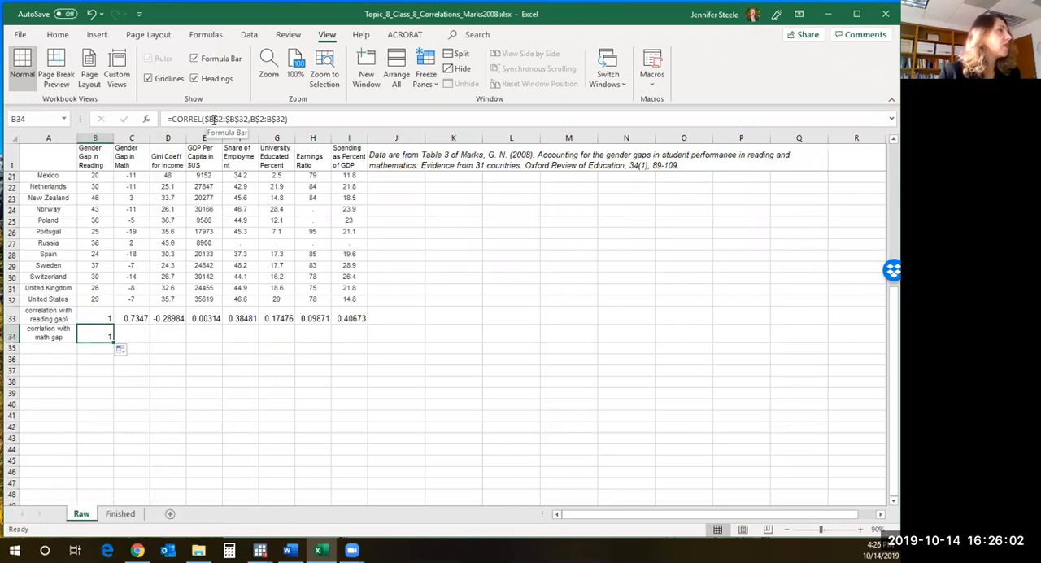
{"action": "left_click", "coordinate": [214, 120]}
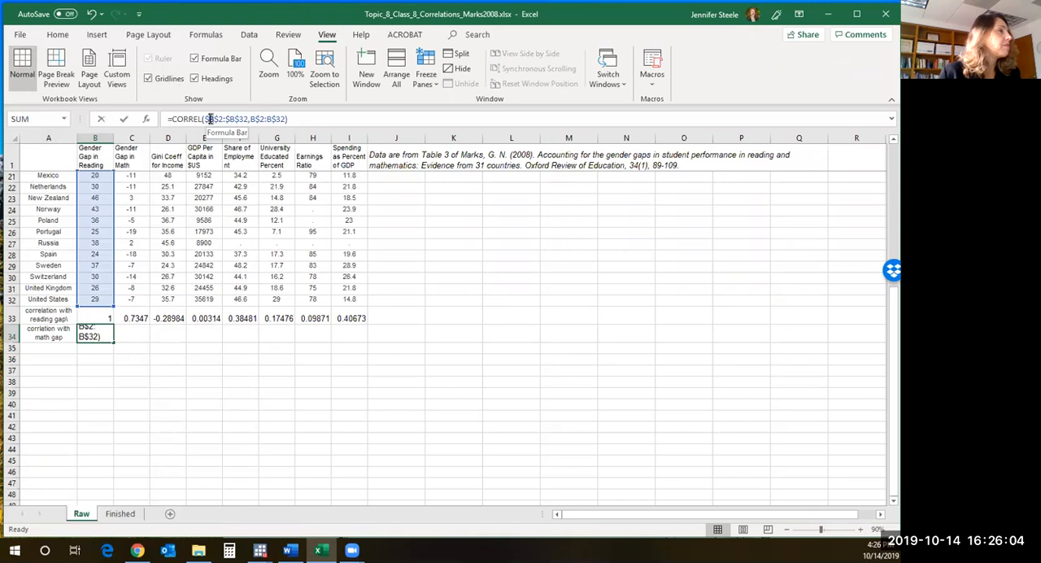
{"action": "left_click_drag", "start_coordinate": [211, 119], "coordinate": [209, 119]}
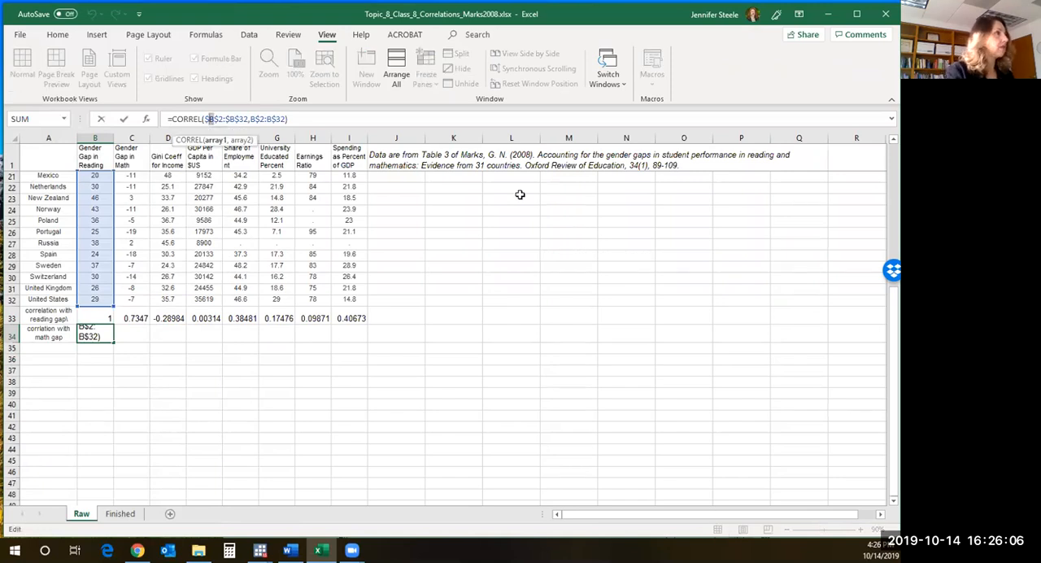
{"action": "type", "text": "C"}
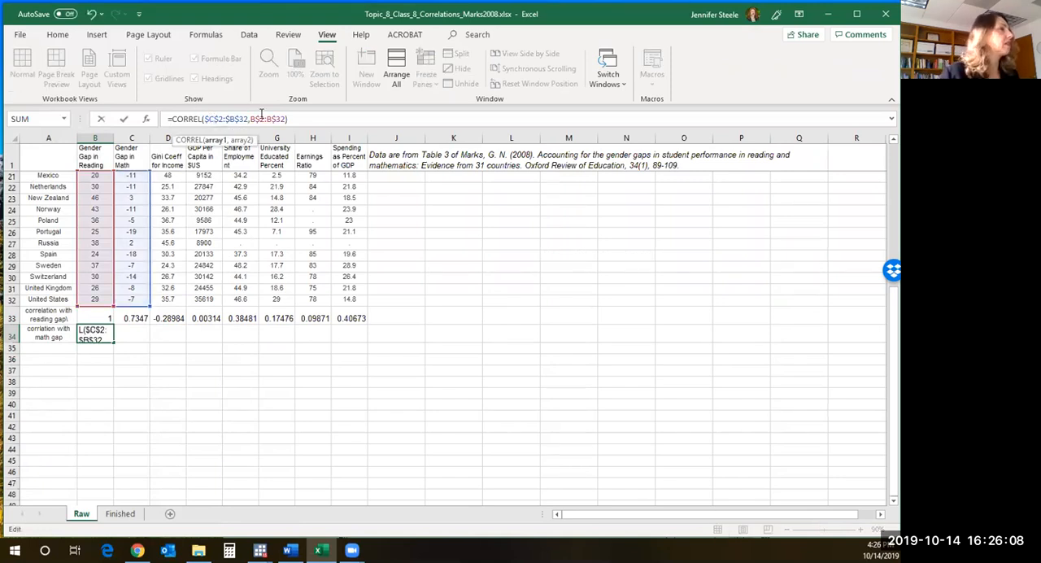
{"action": "left_click_drag", "start_coordinate": [235, 120], "coordinate": [231, 119]}
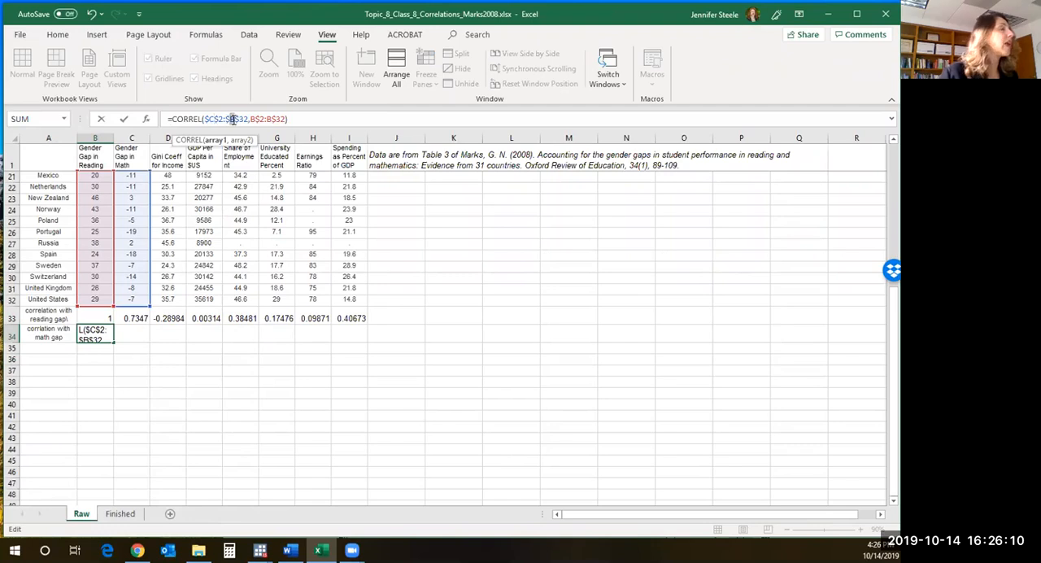
{"action": "type", "text": "C"}
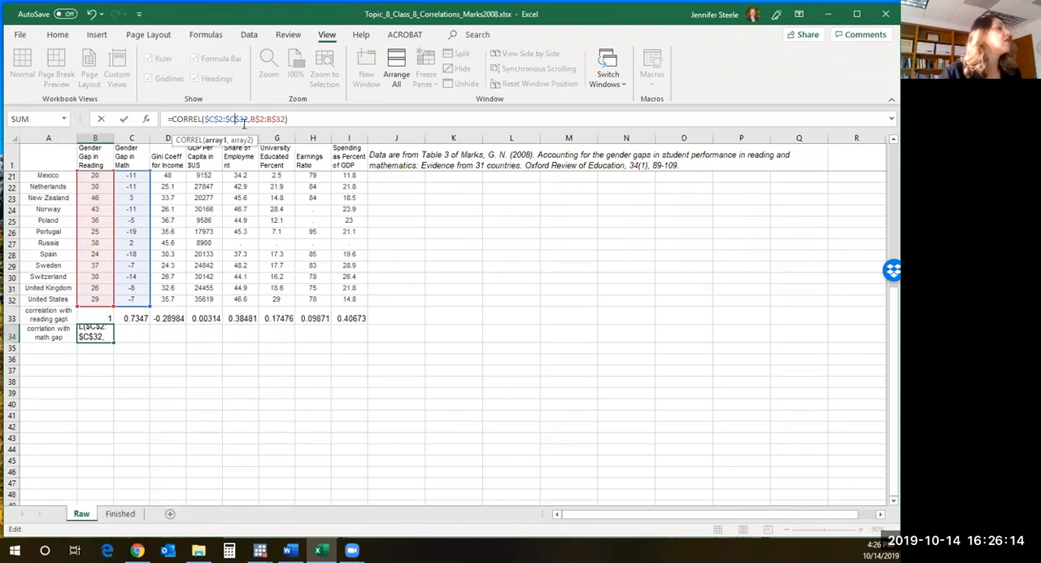
{"action": "key", "text": "Return"}
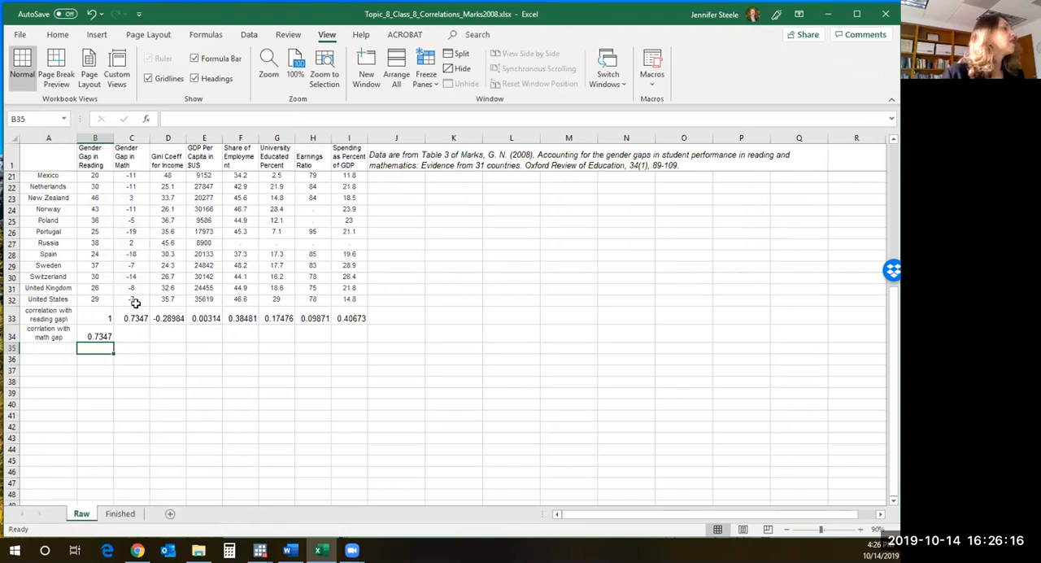
- Compare the B34 and C33 correlations between Reading Gap and Math Gap, including their formulas
{"action": "left_click", "coordinate": [95, 334]}
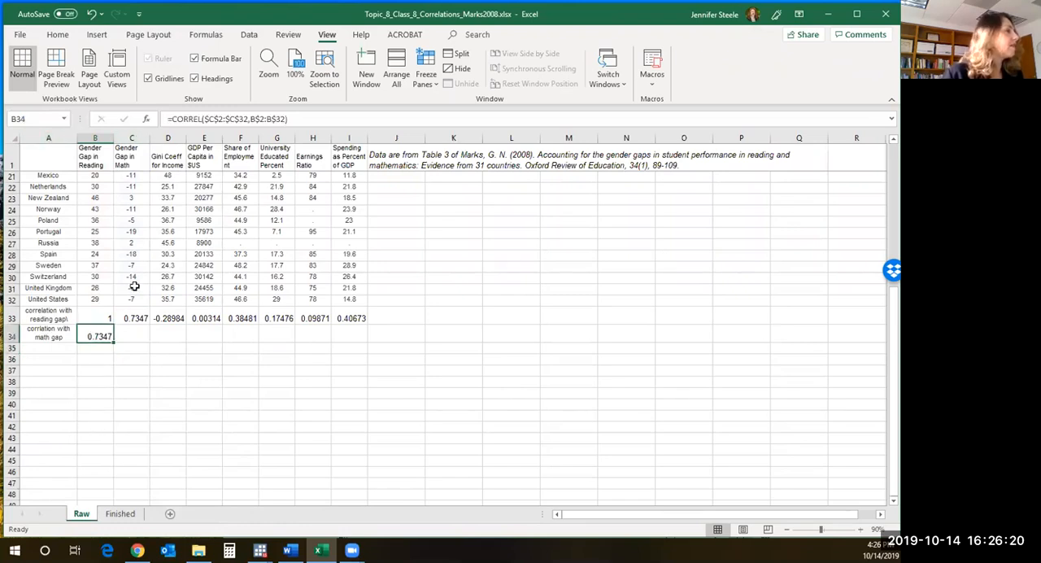
{"action": "left_click", "coordinate": [135, 317]}
{"action": "left_click", "coordinate": [94, 336]}
{"action": "left_click", "coordinate": [146, 314]}
{"action": "left_click", "coordinate": [92, 336]}
{"action": "left_click", "coordinate": [138, 317]}
{"action": "left_click", "coordinate": [91, 338]}
{"action": "left_click", "coordinate": [140, 316]}
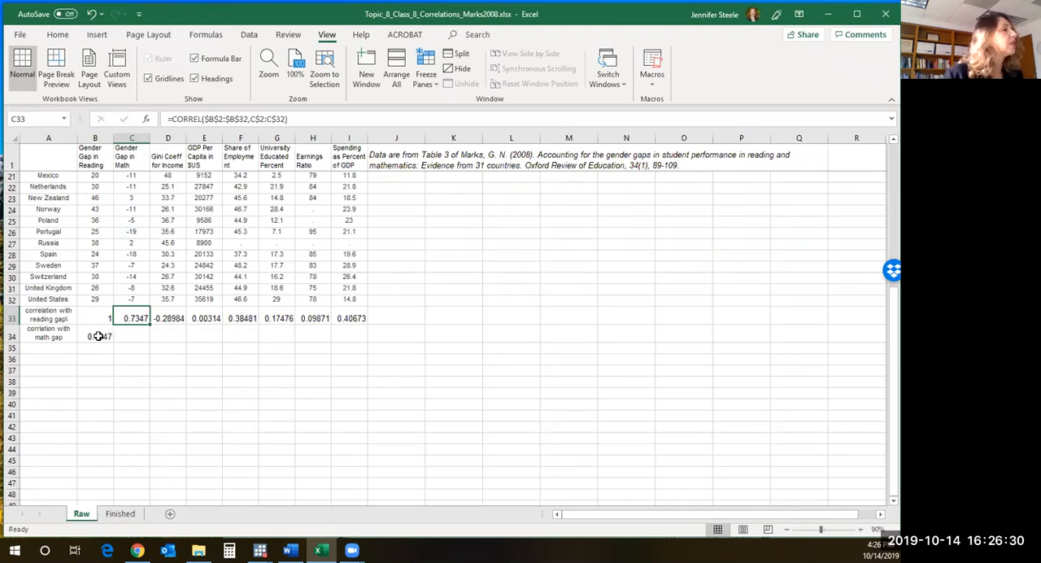
- Fill the B34 math-gap correlation formula across to I34, and review the filled formulas in row 34
{"action": "left_click", "coordinate": [112, 340]}
{"action": "left_click_drag", "start_coordinate": [112, 340], "coordinate": [370, 340]}
{"action": "left_click", "coordinate": [134, 336]}
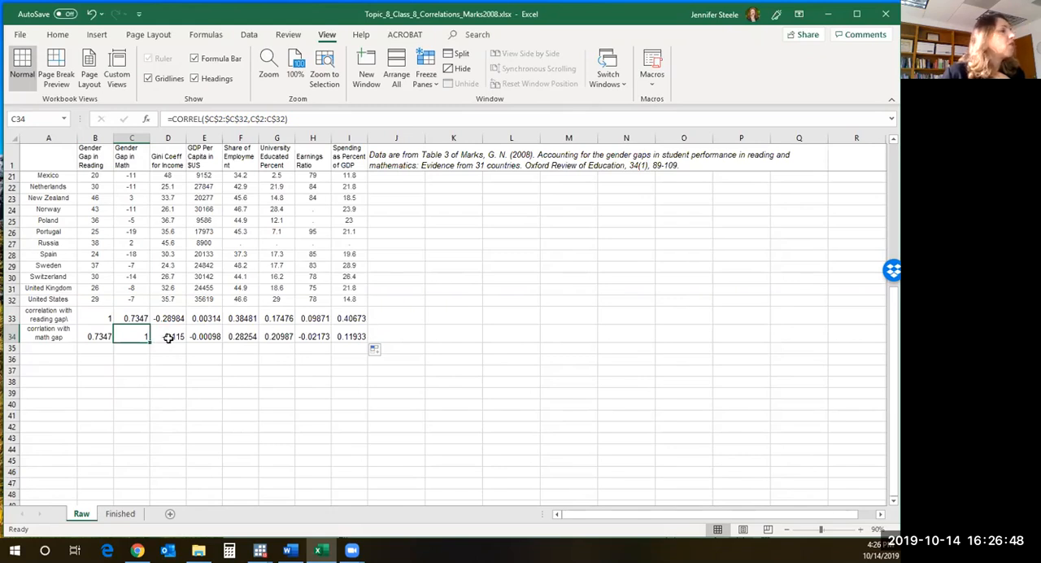
{"action": "left_click_drag", "start_coordinate": [174, 336], "coordinate": [215, 335]}
{"action": "left_click", "coordinate": [234, 333]}
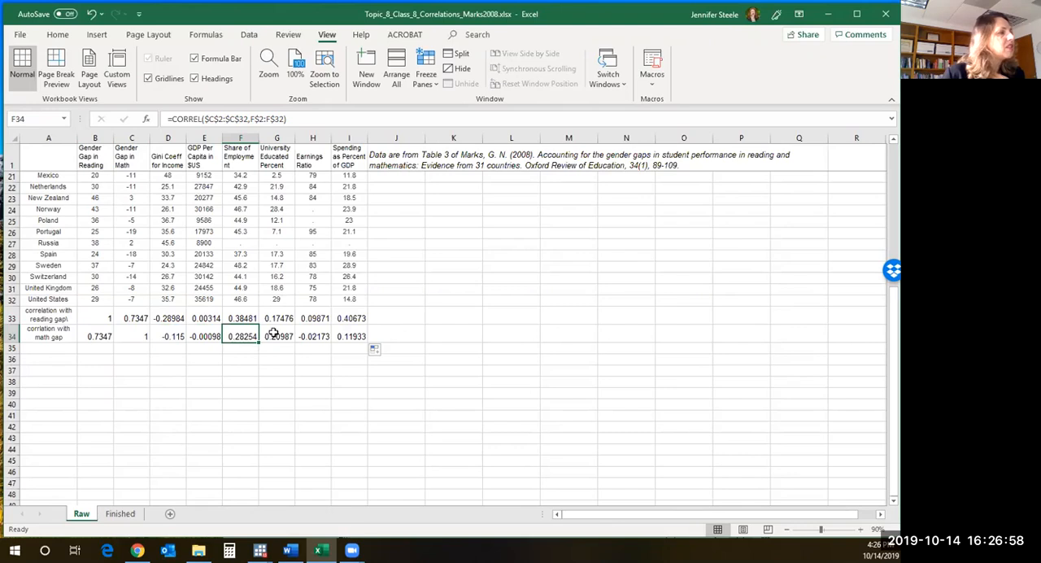
{"action": "left_click", "coordinate": [329, 334]}
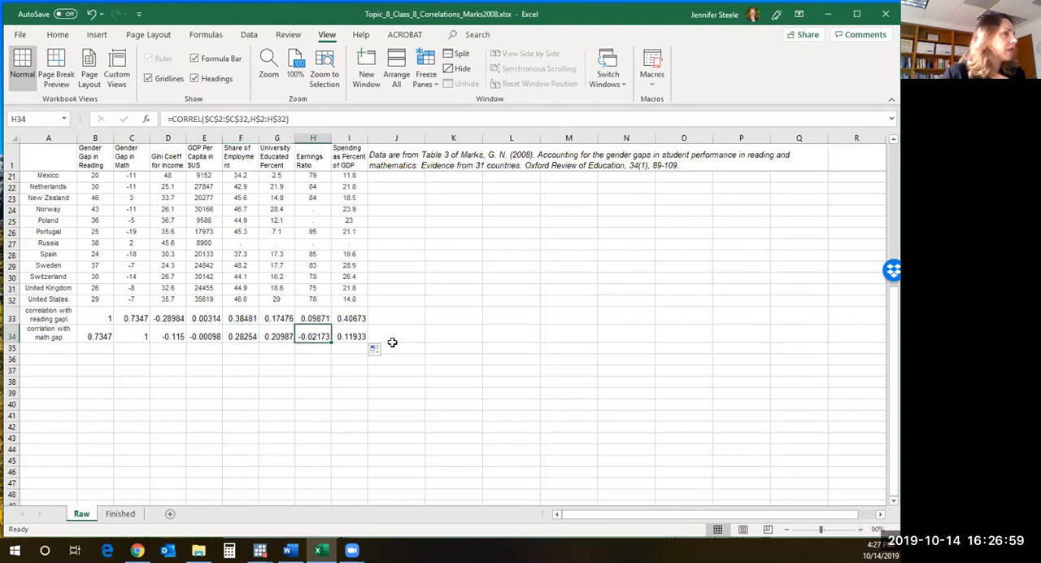
{"action": "left_click", "coordinate": [349, 338]}
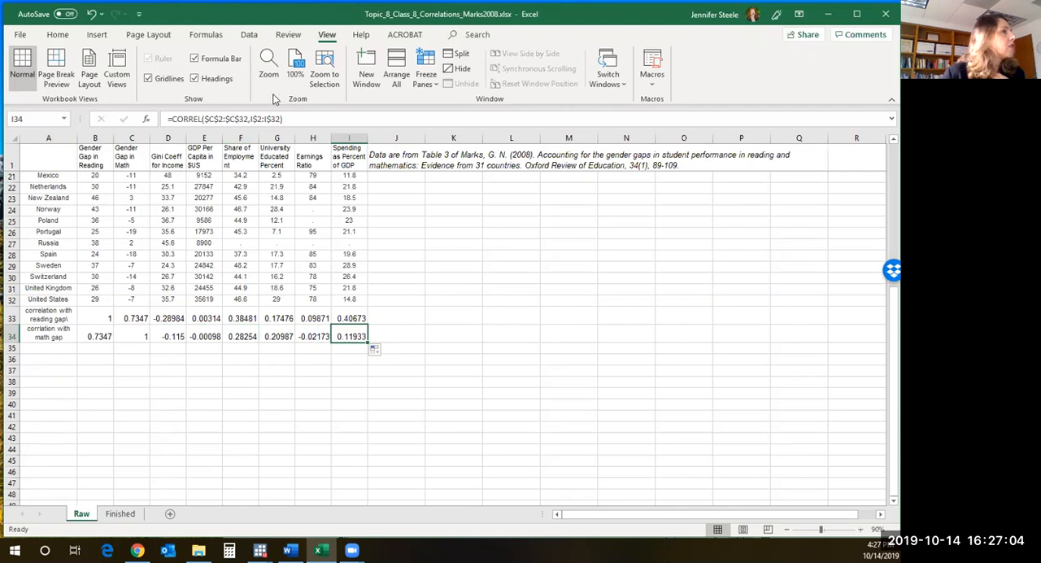
- Examine the ranges used in the I34 correlation formula, and consult instruction 6 and the following ones in the Word document
{"action": "left_click", "coordinate": [284, 118]}
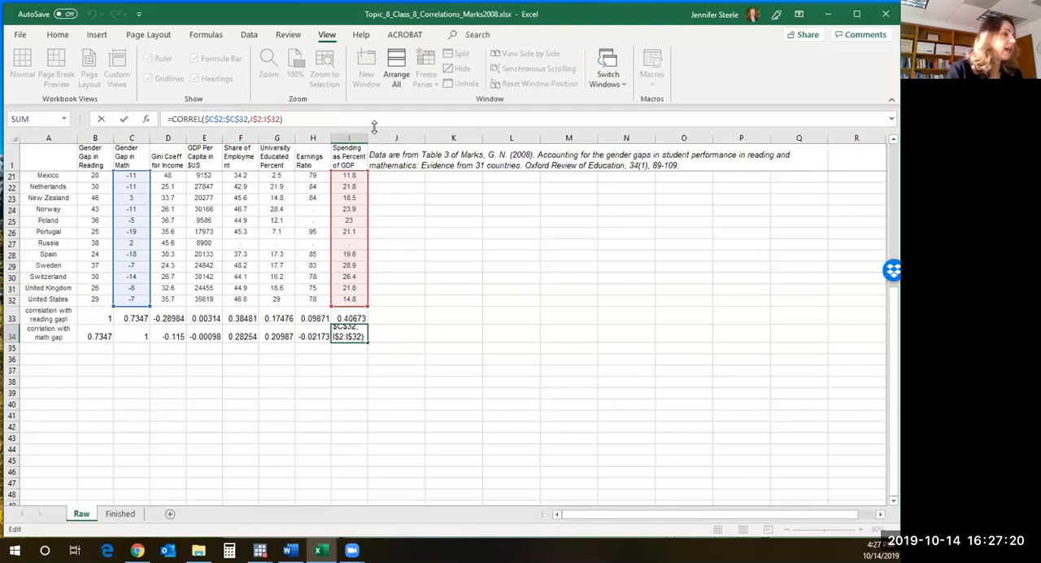
{"action": "key", "text": "Return"}
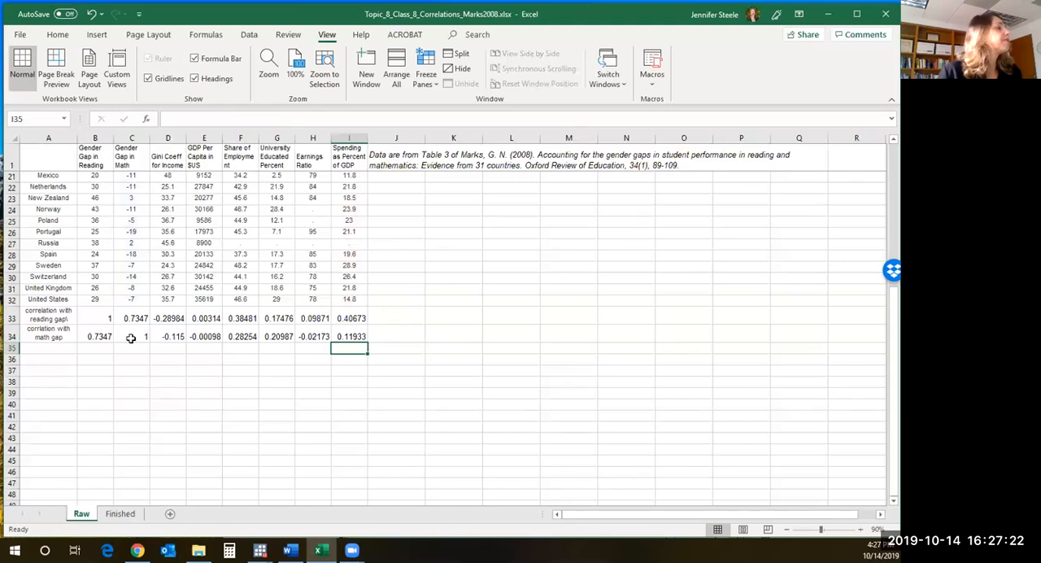
{"action": "left_click", "coordinate": [289, 550]}
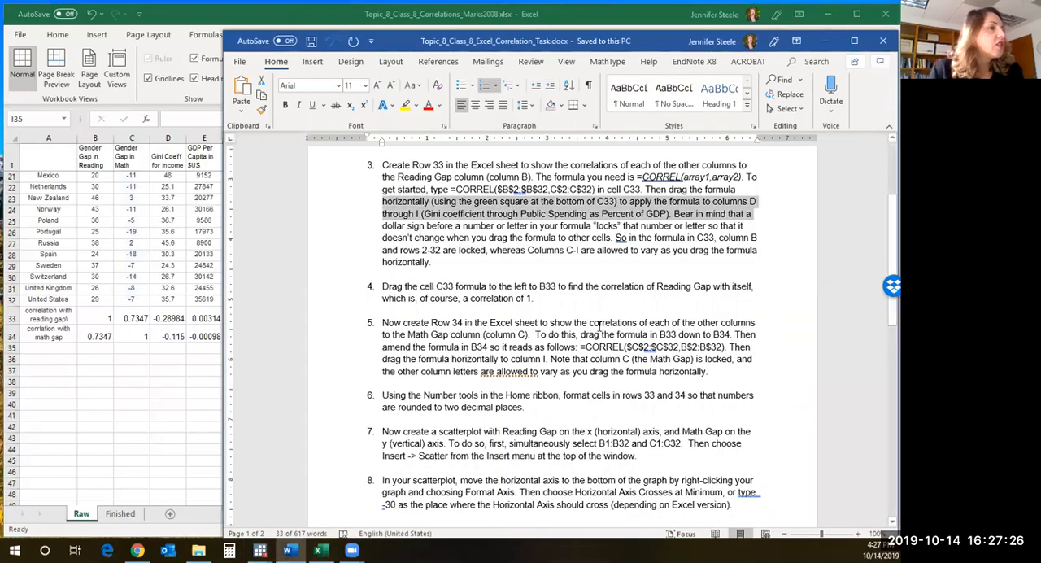
{"action": "left_click", "coordinate": [420, 404]}
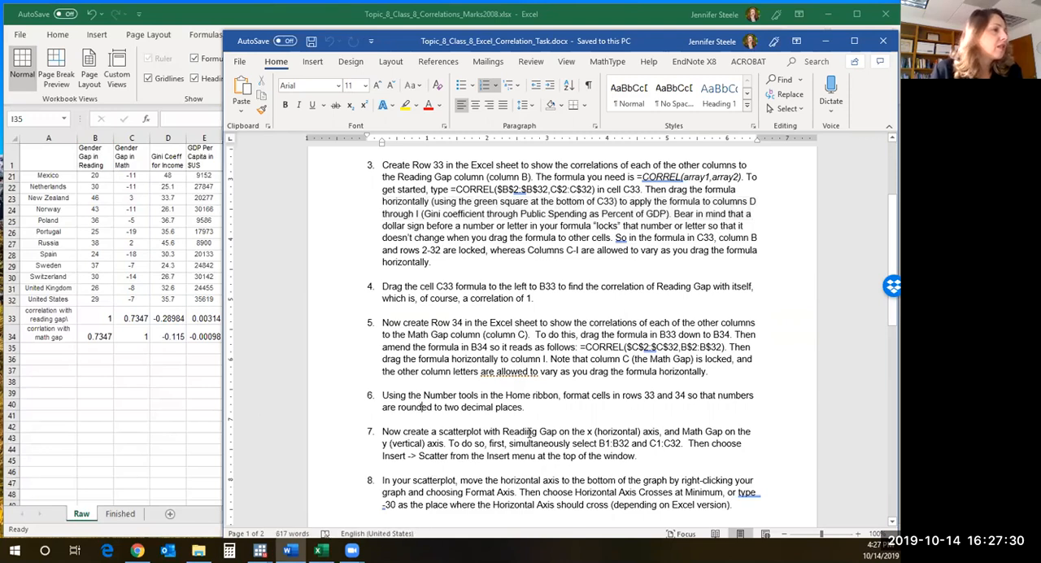
{"action": "scroll", "coordinate": [530, 431], "scroll_direction": "down", "scroll_amount": 4}
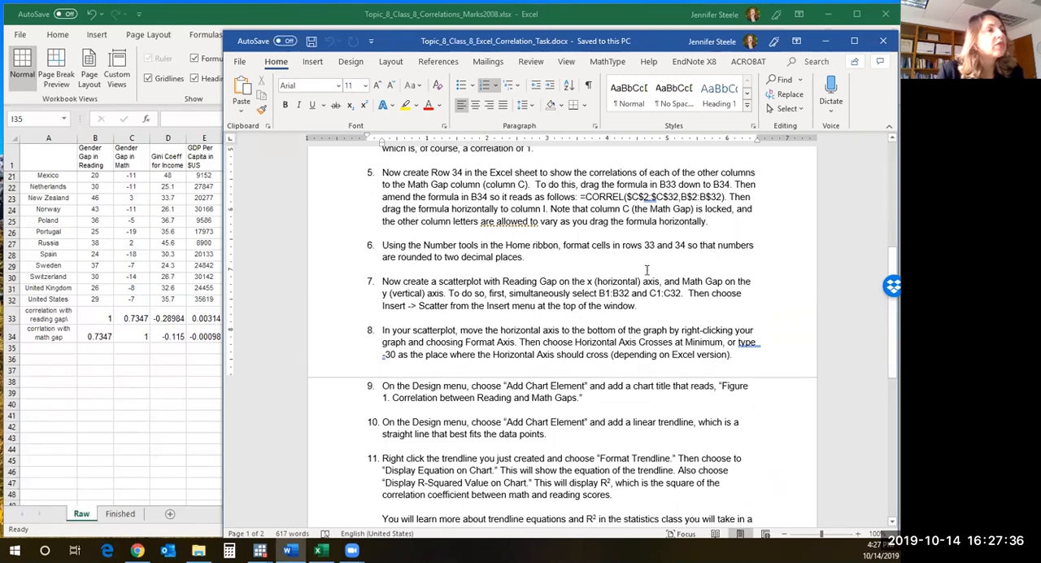
- Format the correlations in B33:I34 on the Raw sheet in Excel to two decimal places
{"action": "left_click", "coordinate": [98, 320]}
{"action": "left_click_drag", "start_coordinate": [104, 323], "coordinate": [340, 326]}
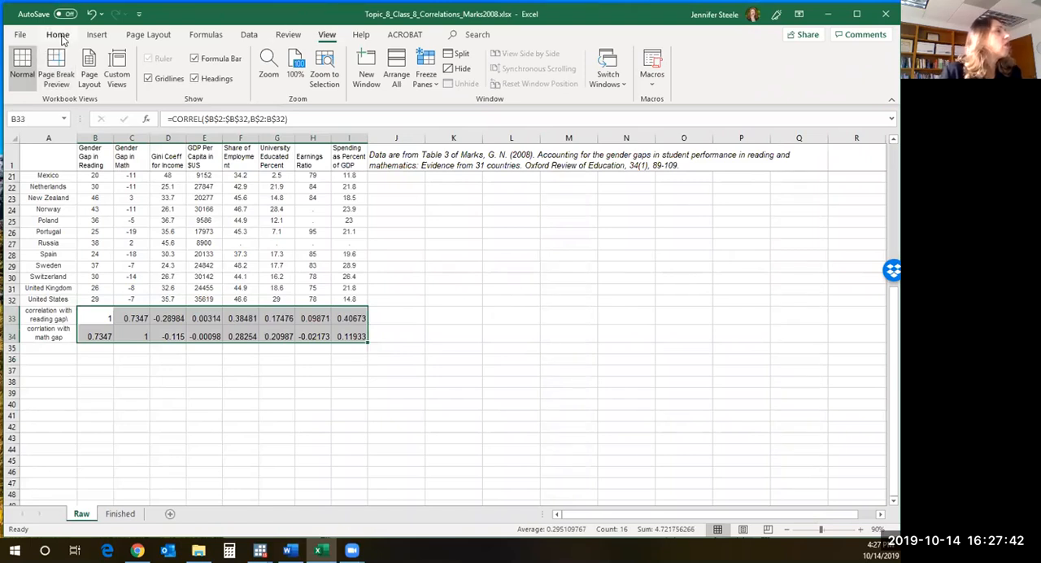
{"action": "left_click", "coordinate": [87, 316]}
{"action": "left_click_drag", "start_coordinate": [87, 316], "coordinate": [355, 334]}
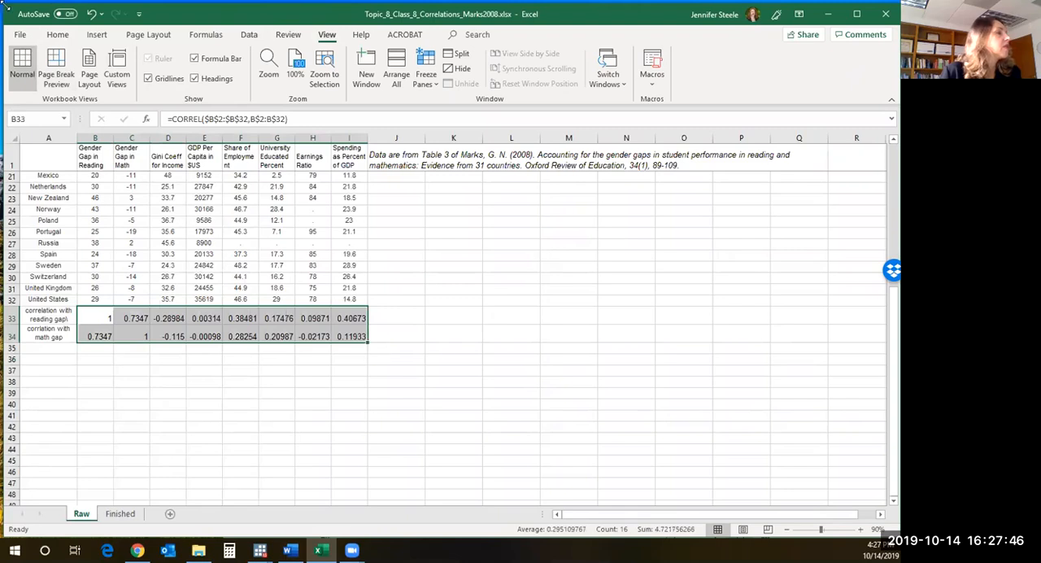
{"action": "left_click", "coordinate": [58, 34]}
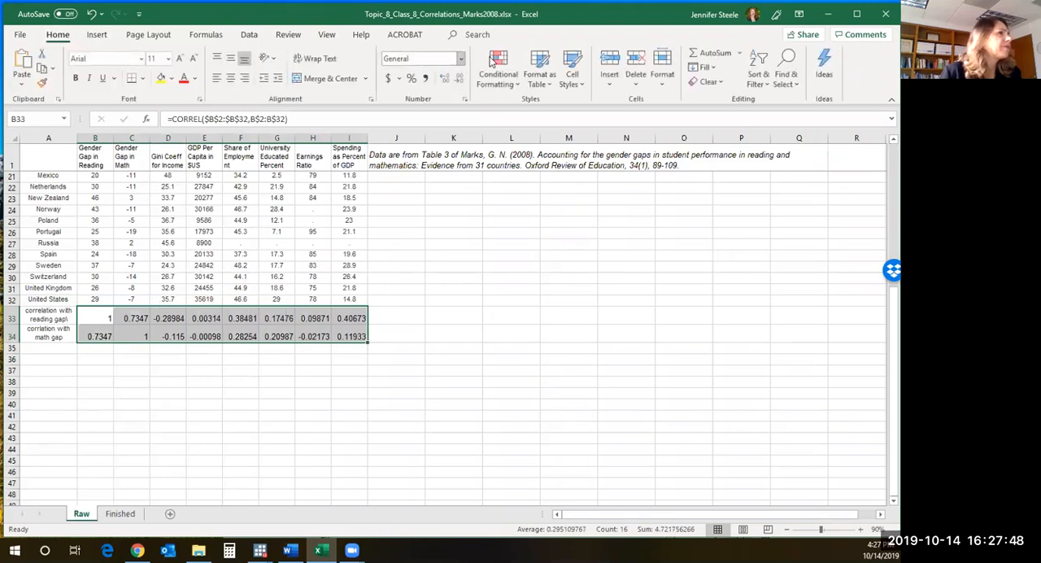
{"action": "left_click", "coordinate": [460, 79]}
{"action": "left_click", "coordinate": [443, 79]}
{"action": "left_click", "coordinate": [443, 79]}
{"action": "left_click", "coordinate": [459, 79]}
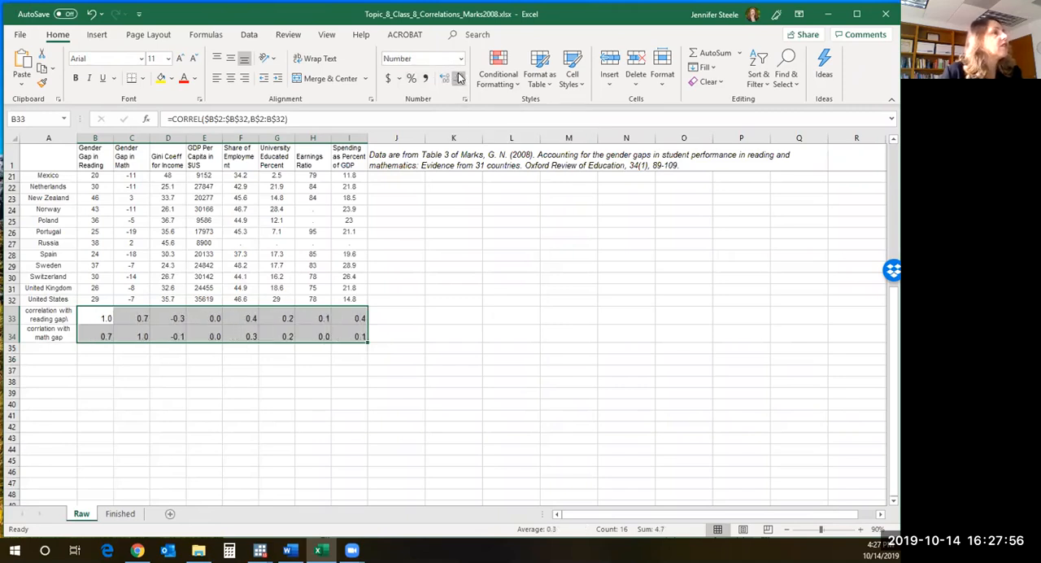
{"action": "left_click", "coordinate": [444, 78]}
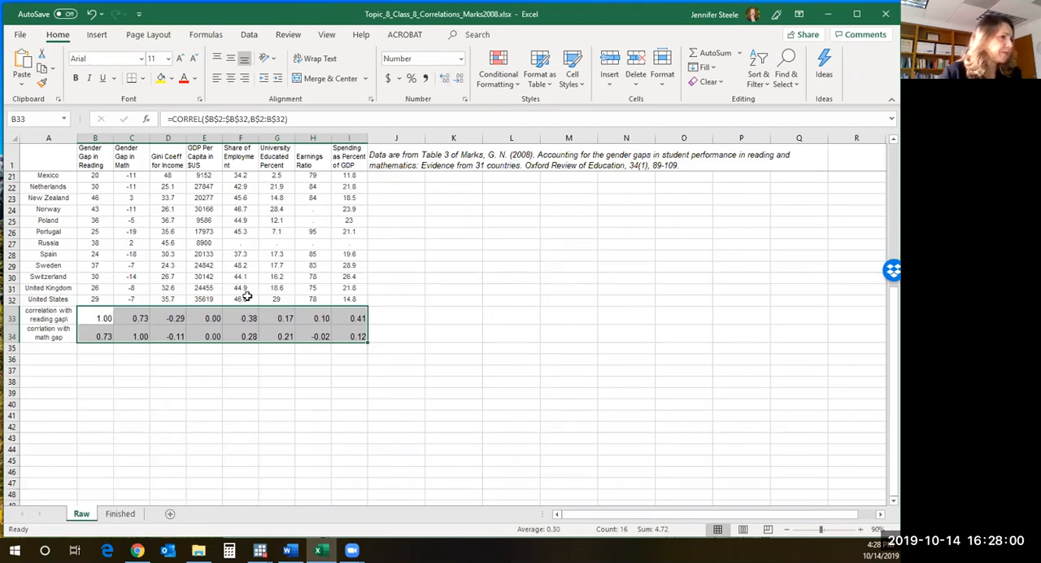
- Try three and four decimal places on the correlations in B33:I34, and return them to two
{"action": "left_click", "coordinate": [465, 99]}
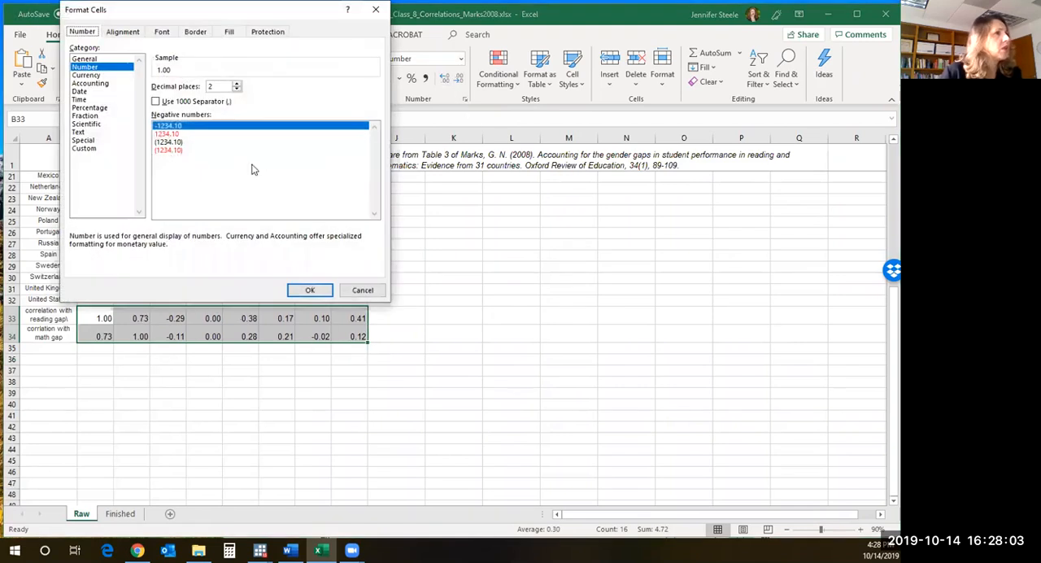
{"action": "left_click", "coordinate": [236, 83]}
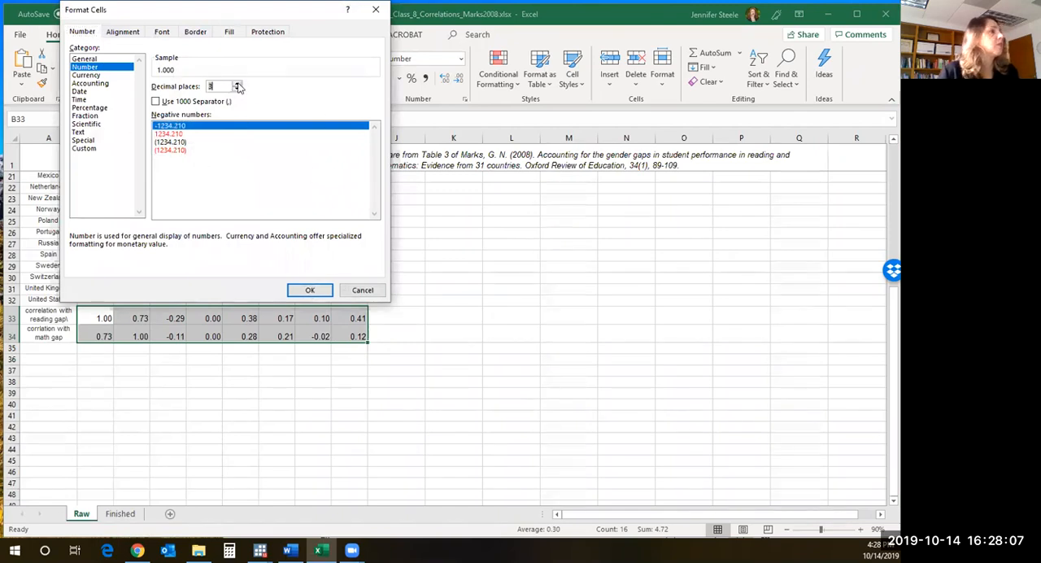
{"action": "left_click", "coordinate": [309, 289]}
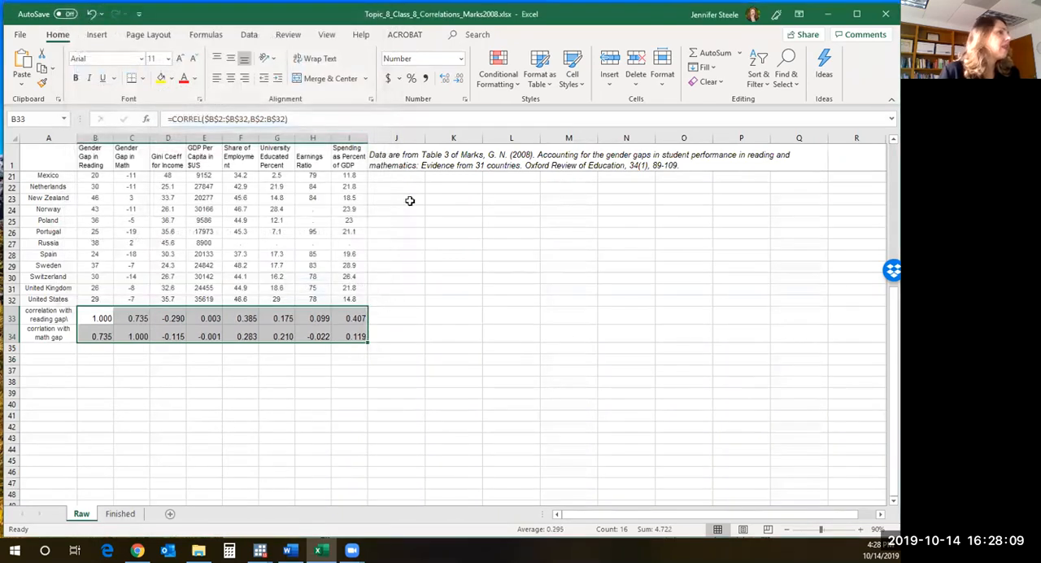
{"action": "left_click", "coordinate": [445, 79]}
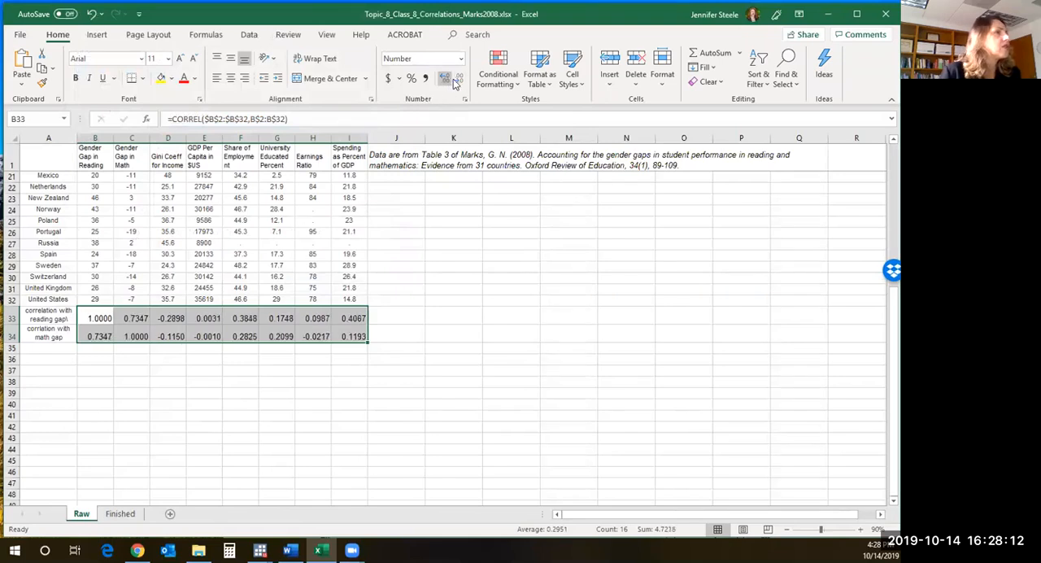
{"action": "left_click", "coordinate": [459, 78]}
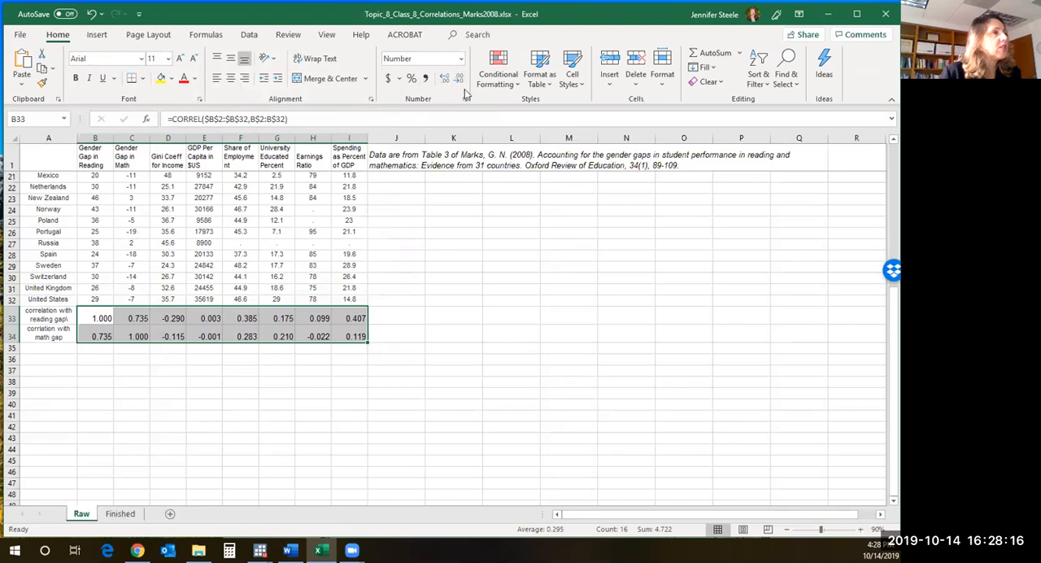
{"action": "left_click", "coordinate": [459, 78]}
{"action": "left_click", "coordinate": [398, 287]}
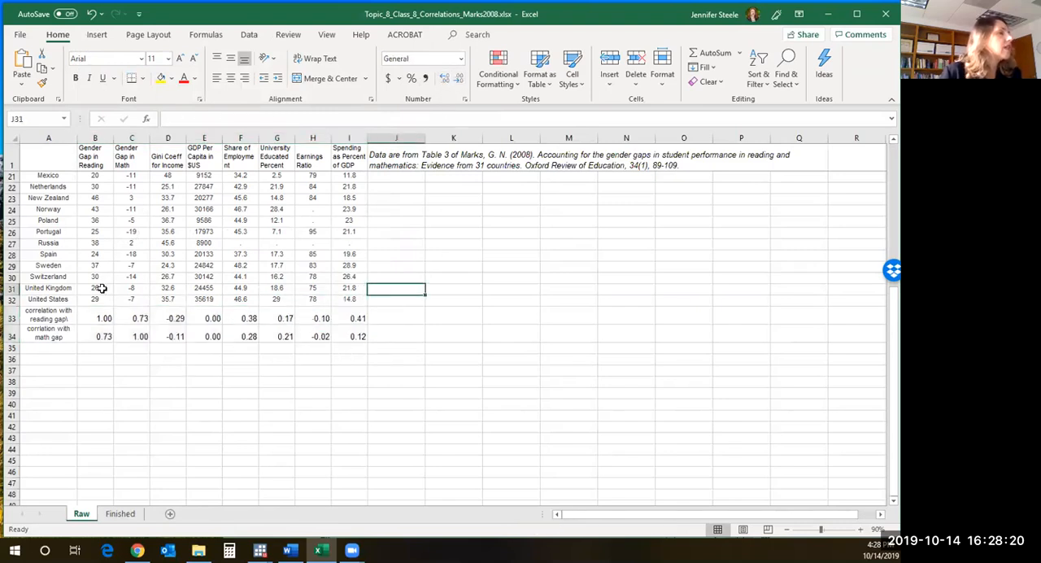
- Consult instruction 7 in the Word document, and create a markers-only scatter chart from B1:C32 on the Raw sheet in Excel
{"action": "left_click", "coordinate": [288, 550]}
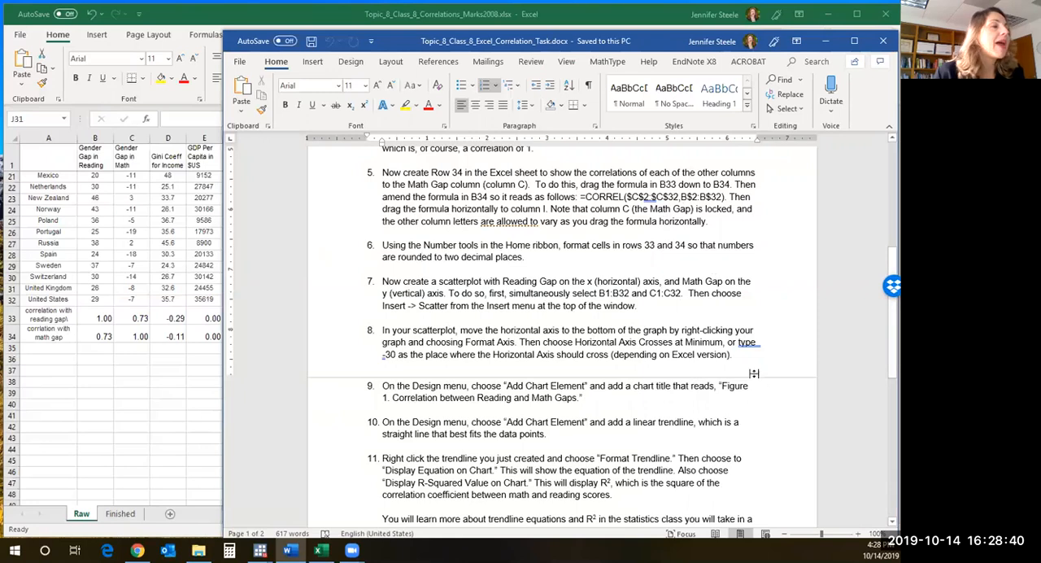
{"action": "left_click_drag", "start_coordinate": [600, 293], "coordinate": [671, 293]}
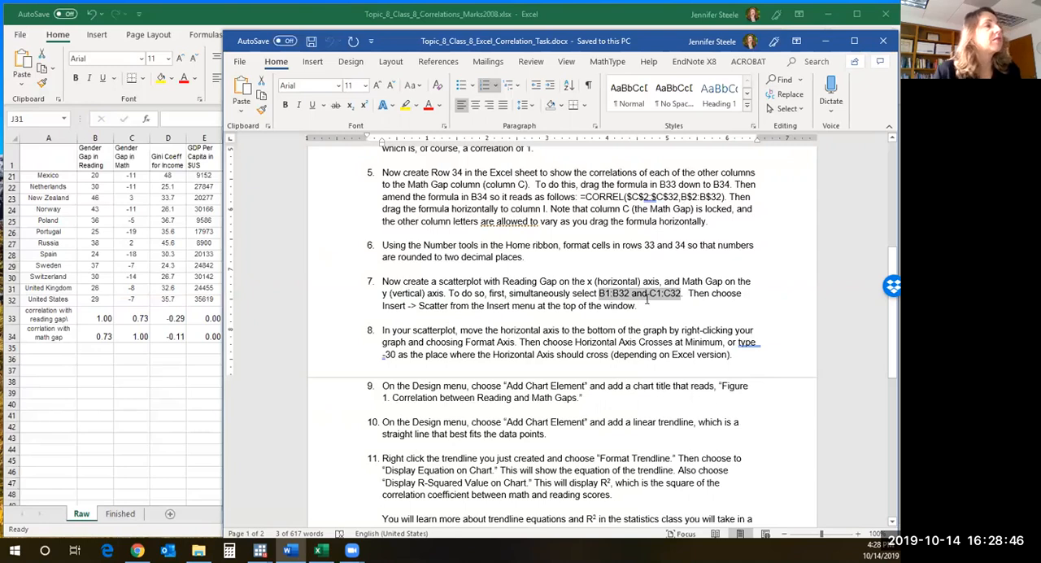
{"action": "left_click", "coordinate": [106, 187]}
{"action": "scroll", "coordinate": [132, 273], "scroll_direction": "up", "scroll_amount": 7}
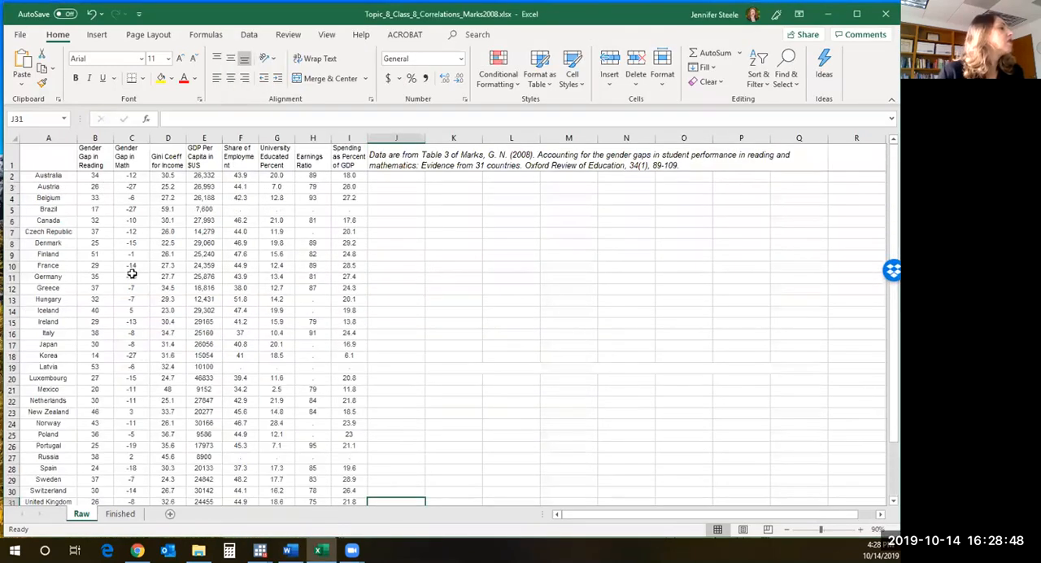
{"action": "left_click_drag", "start_coordinate": [92, 156], "coordinate": [163, 213]}
{"action": "left_click", "coordinate": [85, 151]}
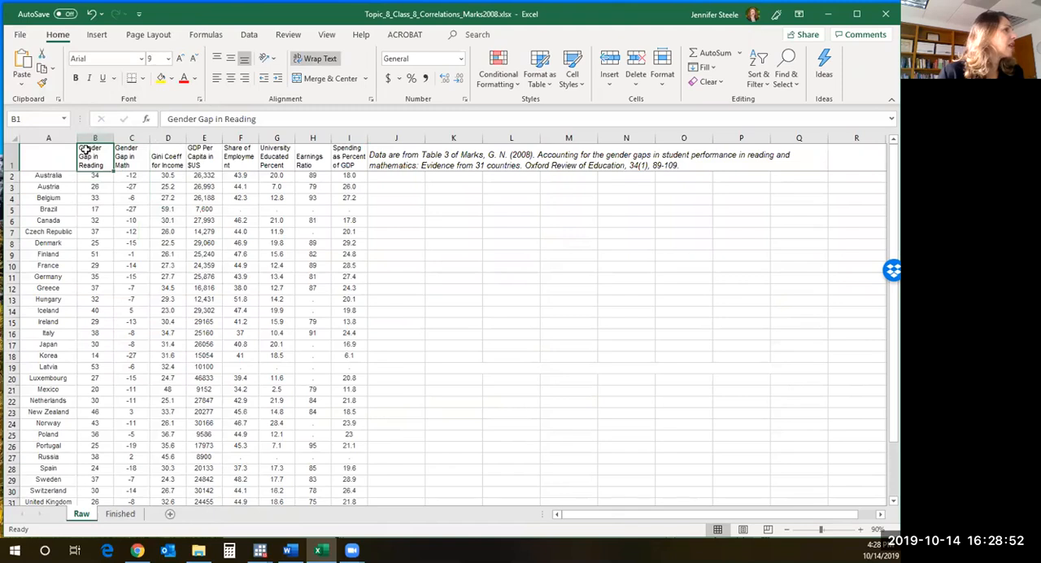
{"action": "left_click_drag", "start_coordinate": [84, 151], "coordinate": [149, 456]}
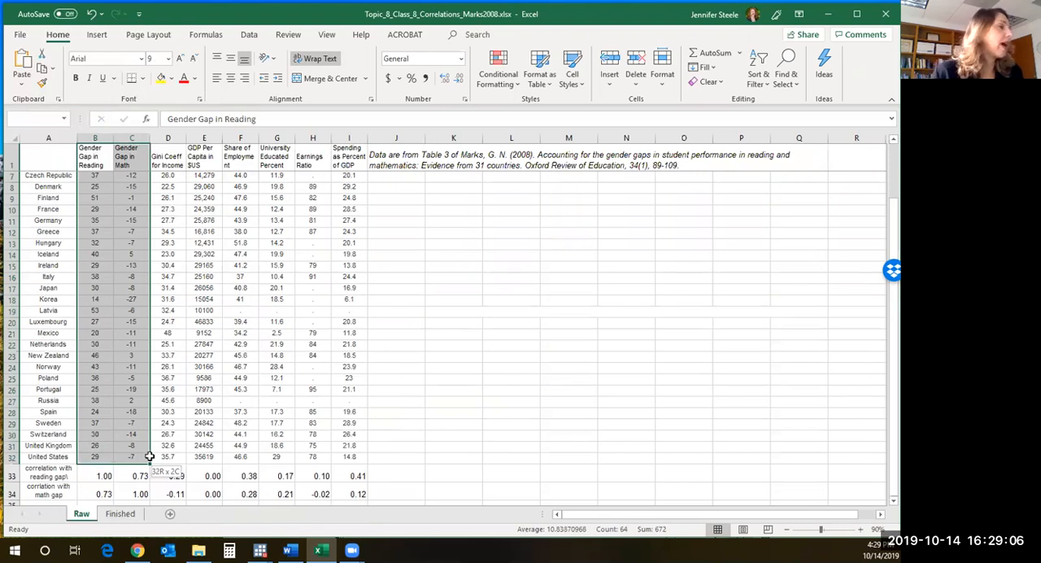
{"action": "left_click_drag", "start_coordinate": [150, 456], "coordinate": [150, 458]}
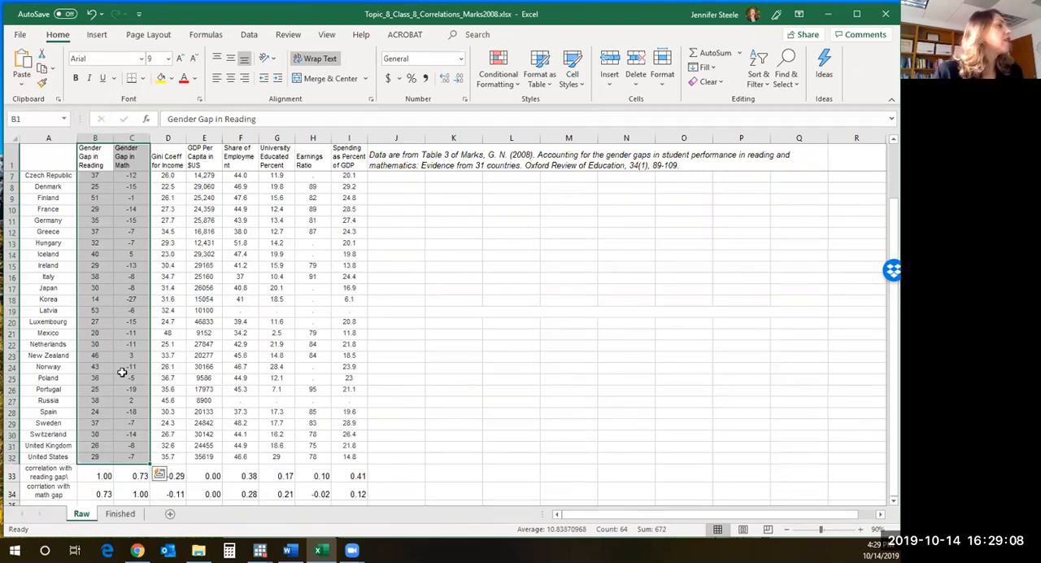
{"action": "left_click", "coordinate": [106, 36]}
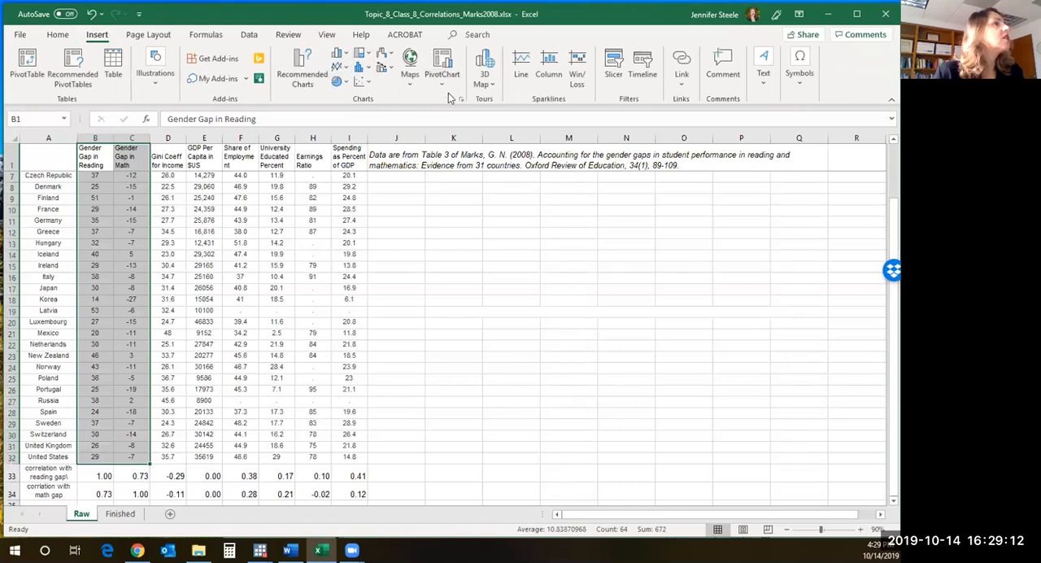
{"action": "left_click", "coordinate": [366, 82]}
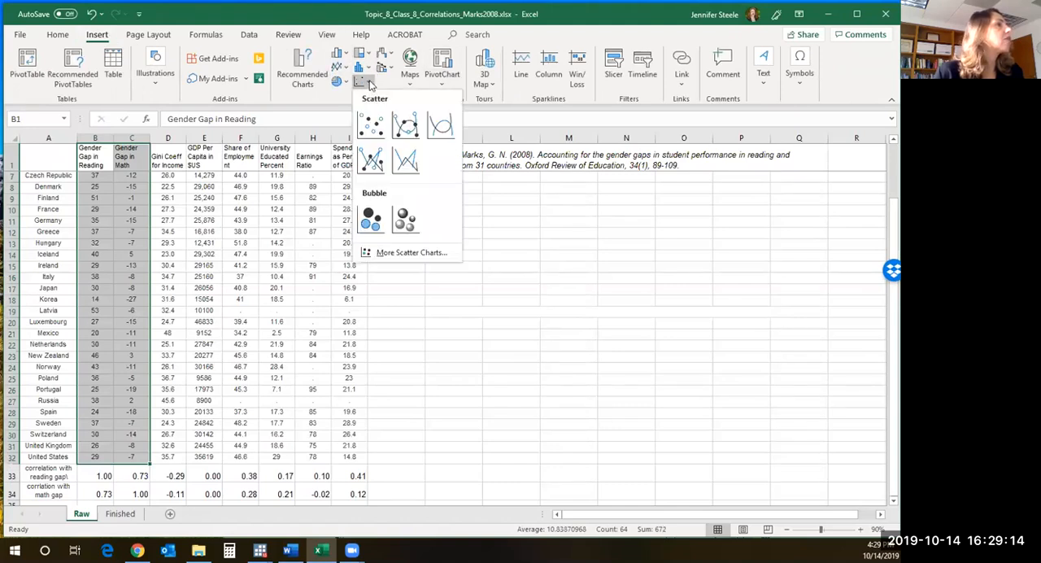
{"action": "left_click", "coordinate": [377, 134]}
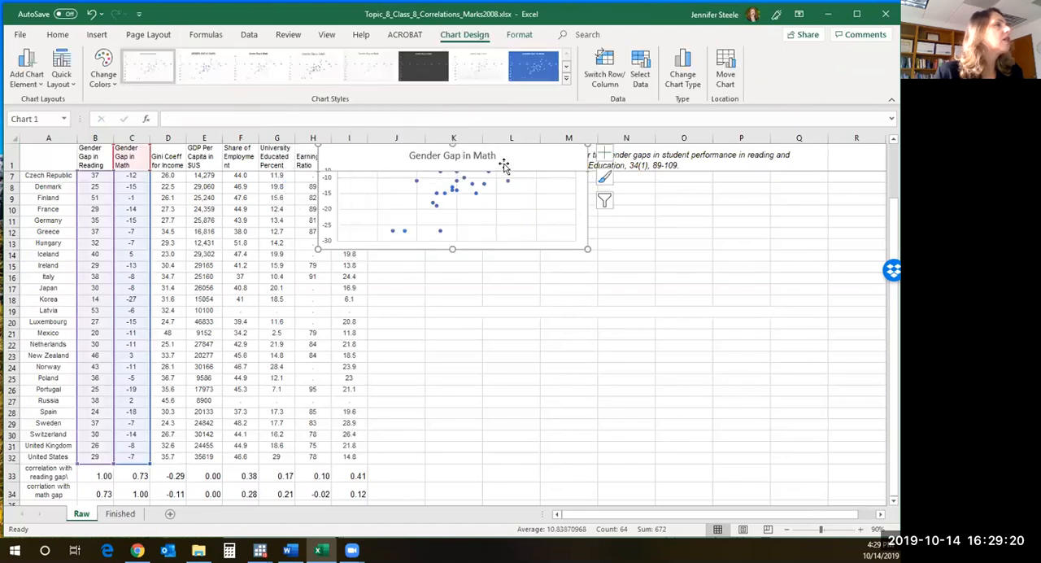
- Undo the accidental shift of the chart title, and move the whole scatterplot clear of the data columns, below the source note
{"action": "scroll", "coordinate": [671, 313], "scroll_direction": "up", "scroll_amount": 2}
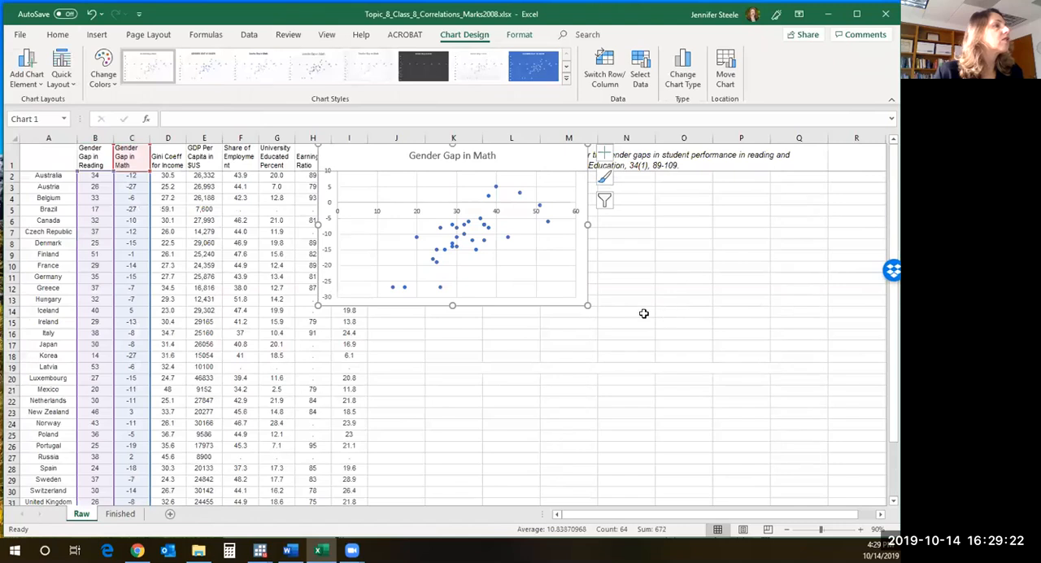
{"action": "left_click_drag", "start_coordinate": [485, 160], "coordinate": [575, 198]}
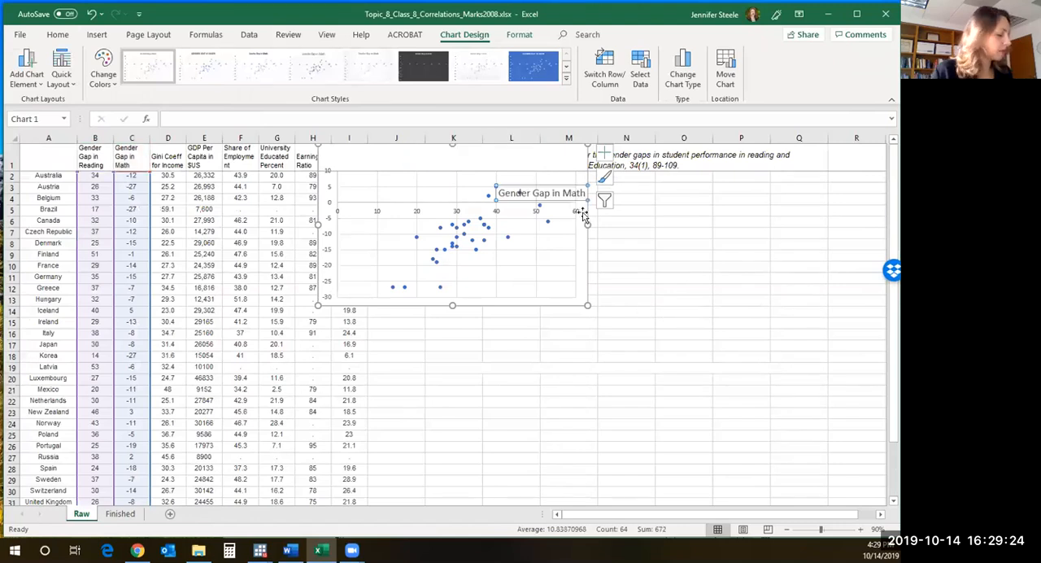
{"action": "key", "text": "ctrl+z"}
{"action": "left_click", "coordinate": [603, 152]}
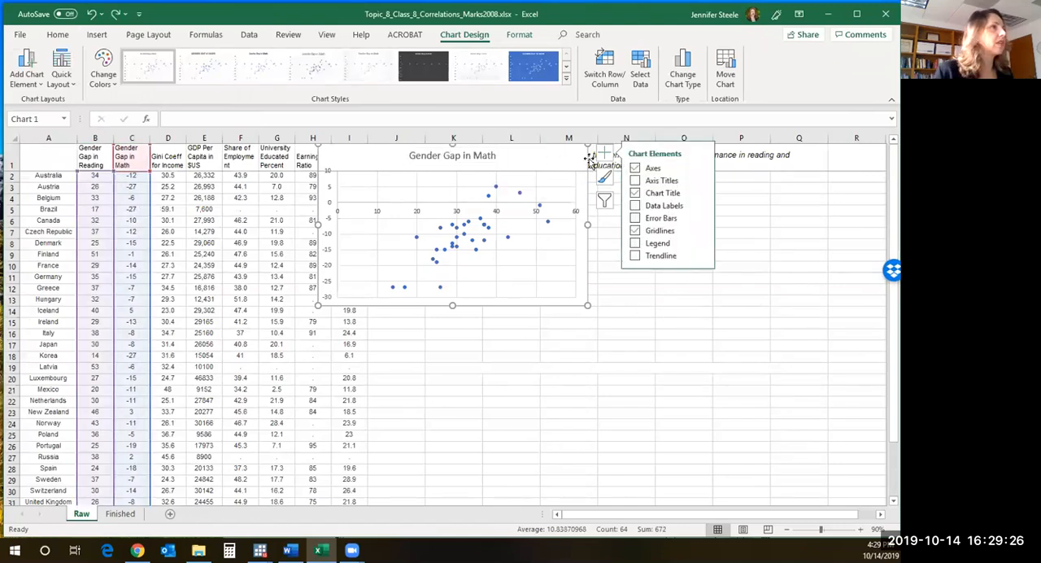
{"action": "left_click_drag", "start_coordinate": [587, 159], "coordinate": [658, 195]}
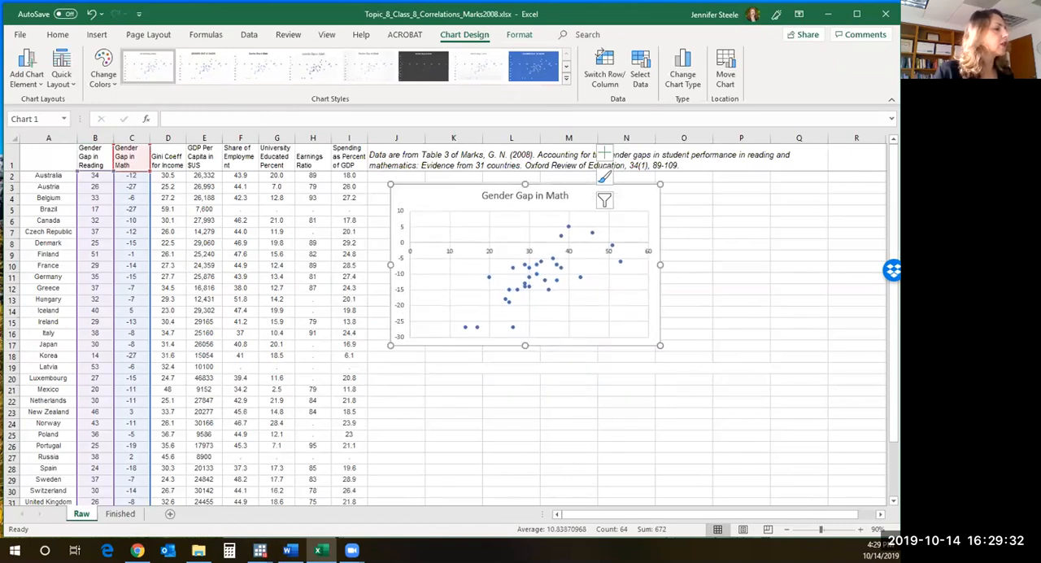
- Consult instruction 8 and the remaining instructions in the Word document, move the Word window aside, and return to the Excel workbook
{"action": "left_click", "coordinate": [288, 550]}
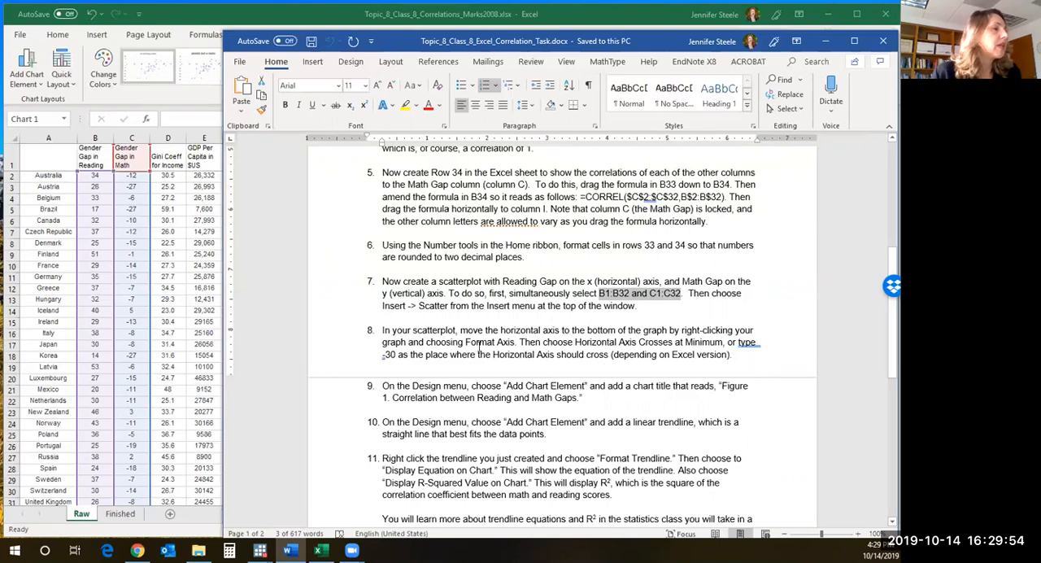
{"action": "scroll", "coordinate": [621, 342], "scroll_direction": "up", "scroll_amount": 3}
{"action": "scroll", "coordinate": [621, 341], "scroll_direction": "down", "scroll_amount": 6}
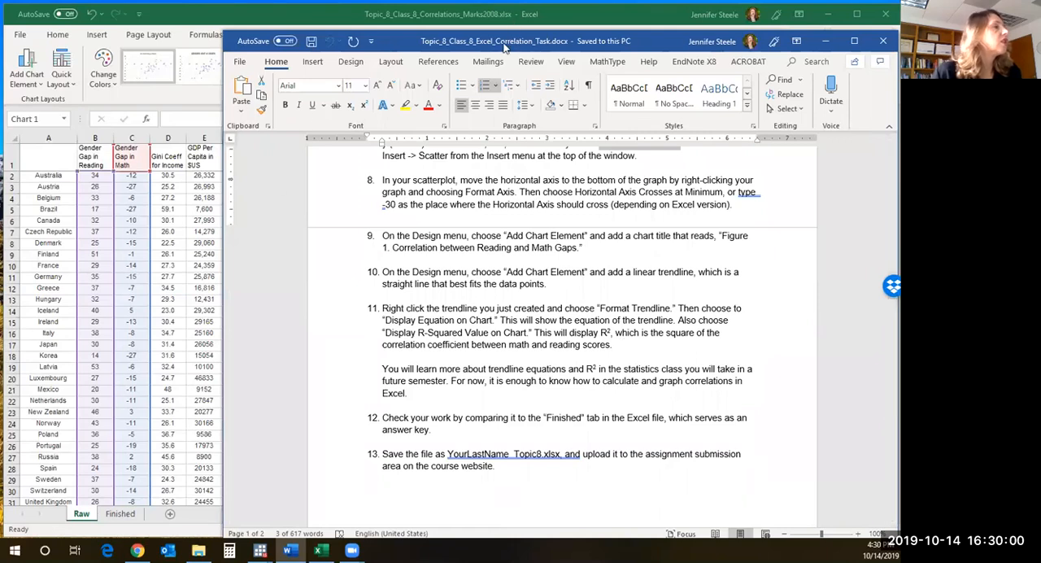
{"action": "left_click_drag", "start_coordinate": [504, 47], "coordinate": [281, 15]}
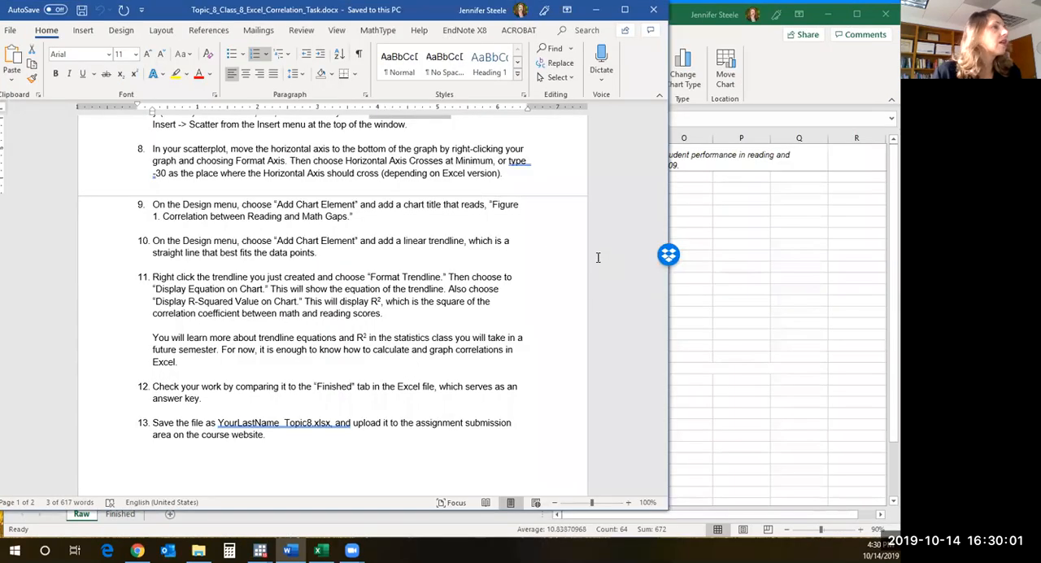
{"action": "left_click", "coordinate": [668, 231]}
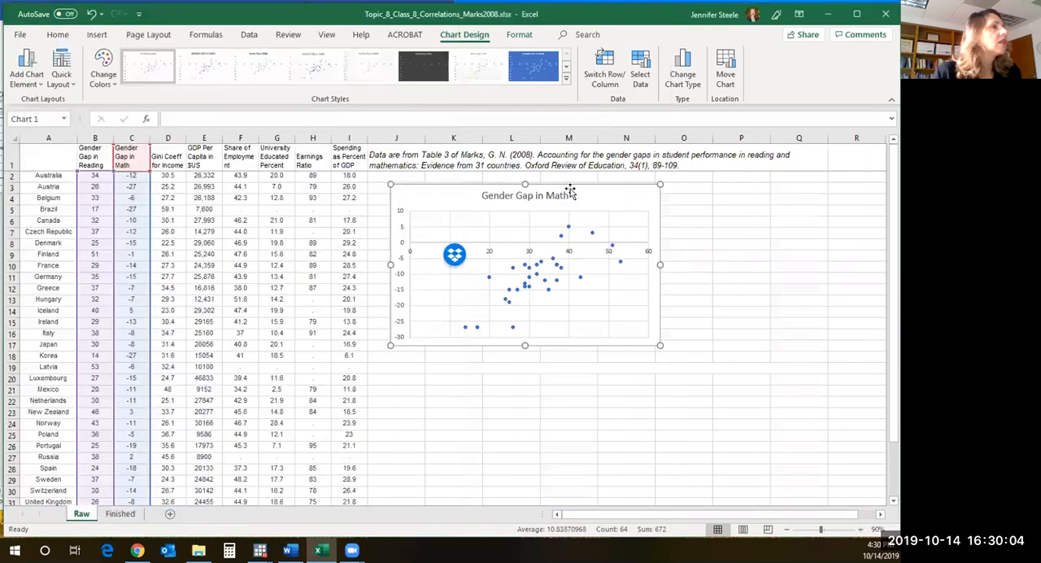
- Shift the scatterplot further from the data columns and open the formatting options of its vertical axis
{"action": "left_click_drag", "start_coordinate": [630, 182], "coordinate": [649, 190]}
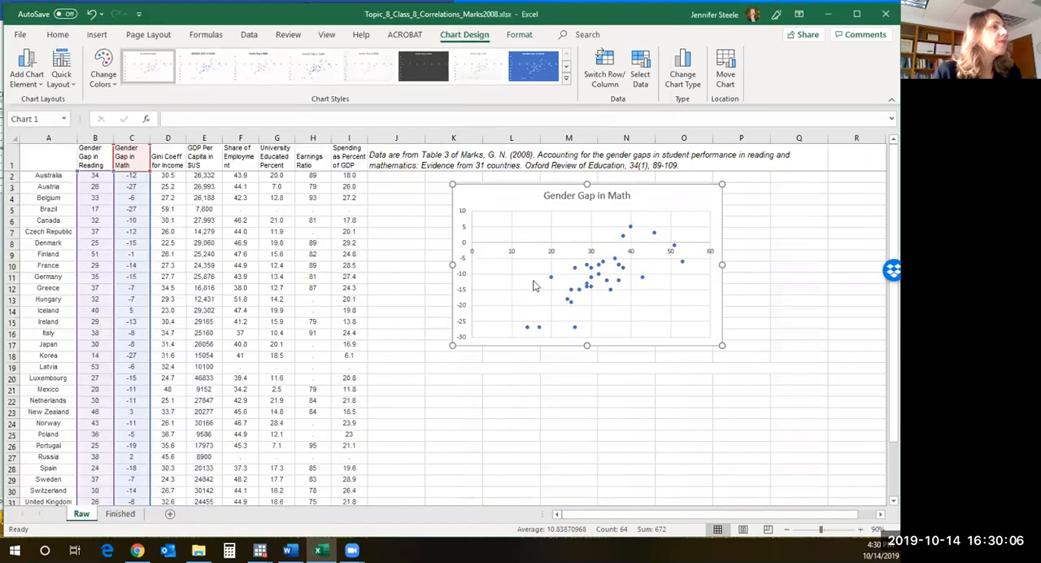
{"action": "right_click", "coordinate": [465, 274]}
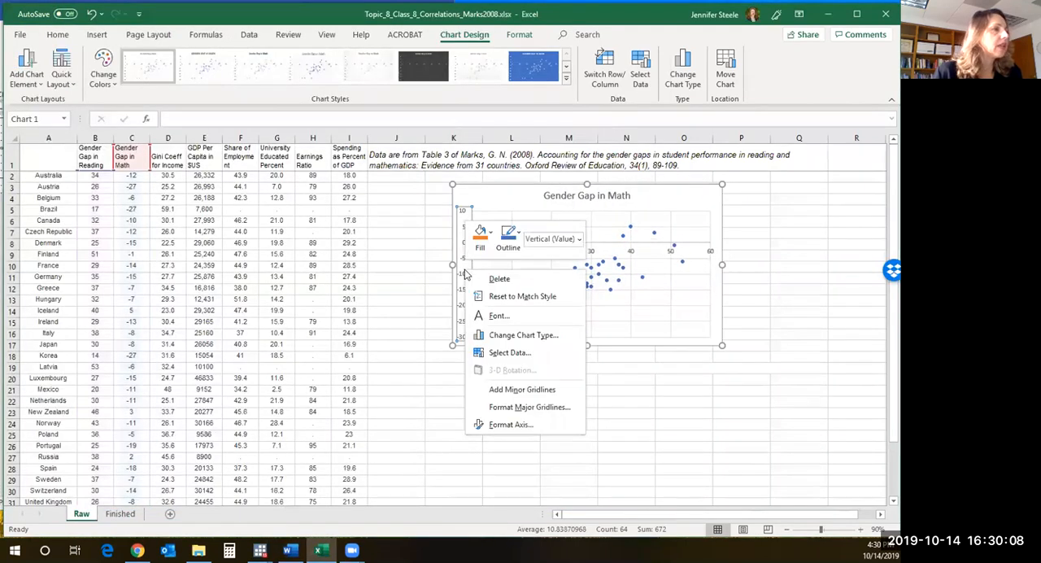
{"action": "left_click", "coordinate": [524, 423]}
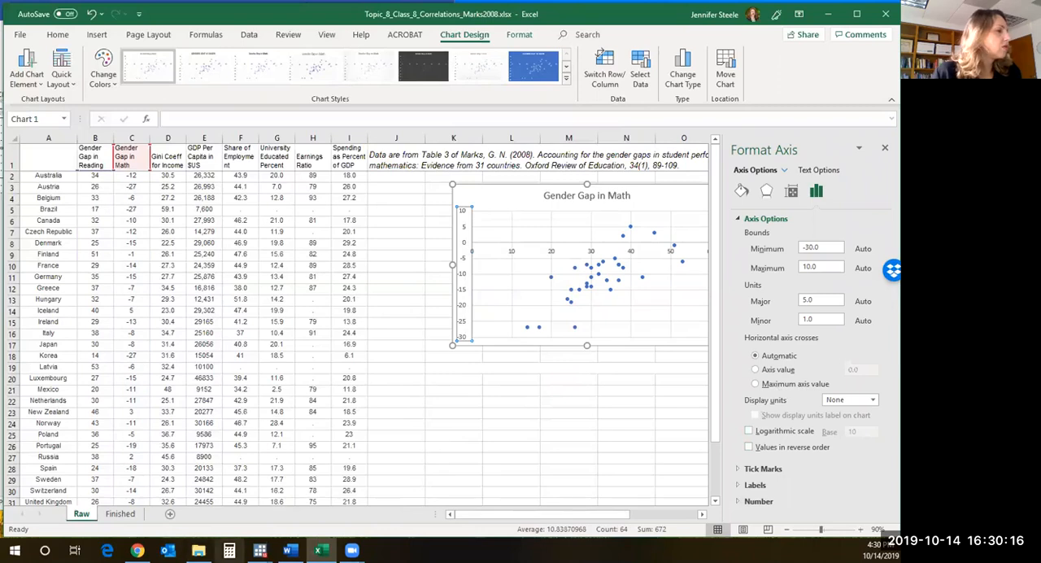
- Check instruction 8 in the Word document, make the horizontal axis cross at -30 in Excel, and move the scatterplot back beside the data columns
{"action": "left_click", "coordinate": [289, 551]}
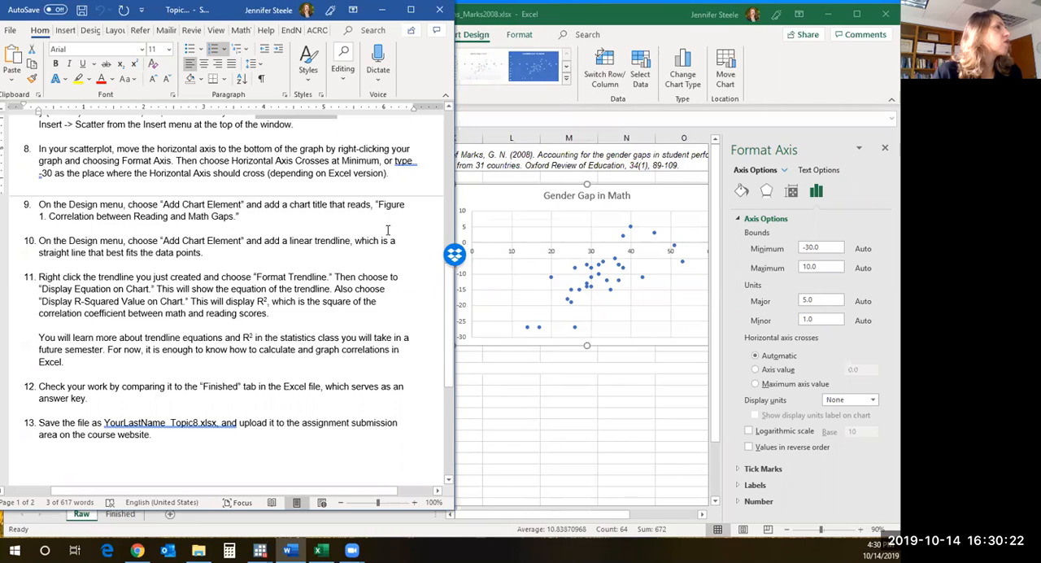
{"action": "left_click", "coordinate": [755, 370]}
{"action": "left_click", "coordinate": [755, 370]}
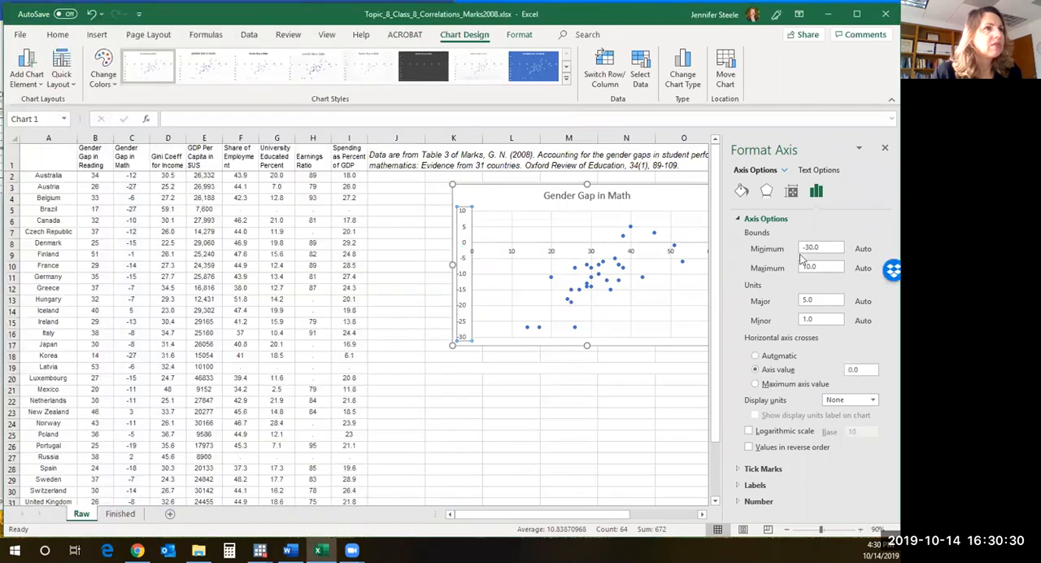
{"action": "left_click", "coordinate": [775, 219]}
{"action": "left_click", "coordinate": [776, 219]}
{"action": "left_click_drag", "start_coordinate": [829, 248], "coordinate": [802, 250]}
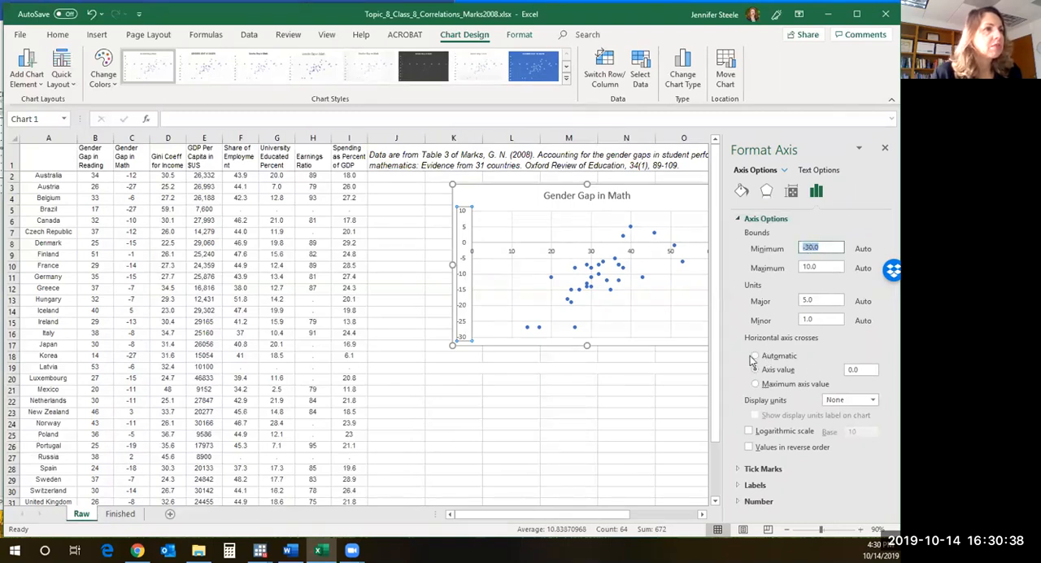
{"action": "left_click", "coordinate": [756, 369]}
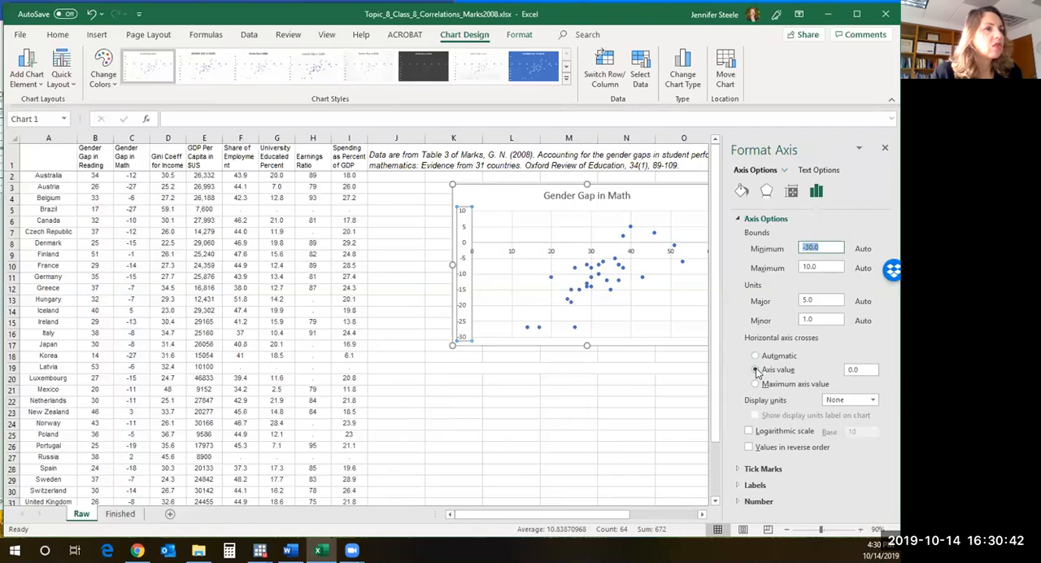
{"action": "left_click", "coordinate": [755, 370]}
{"action": "left_click_drag", "start_coordinate": [869, 370], "coordinate": [842, 370]}
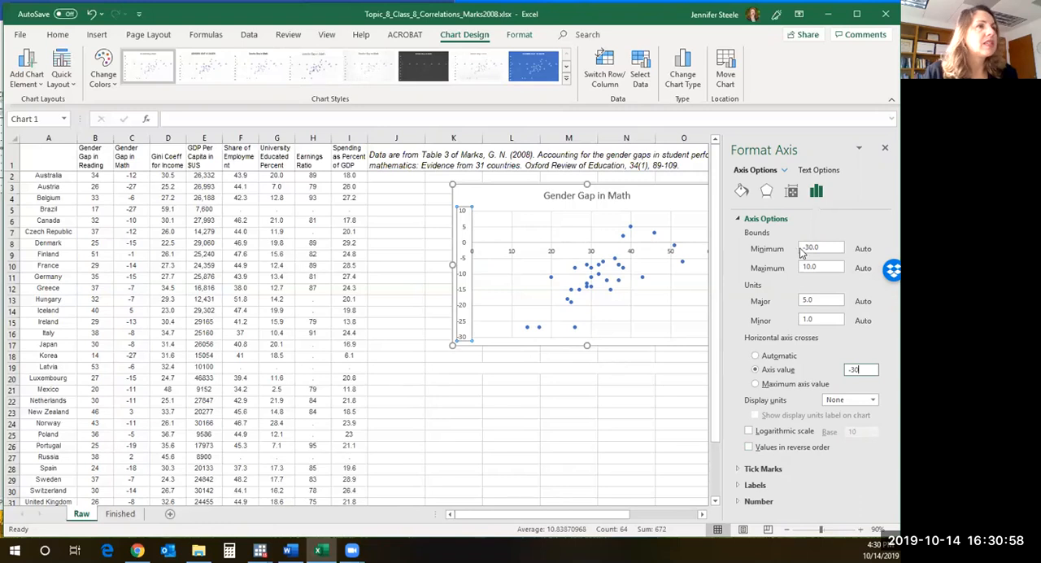
{"action": "key", "text": "Return"}
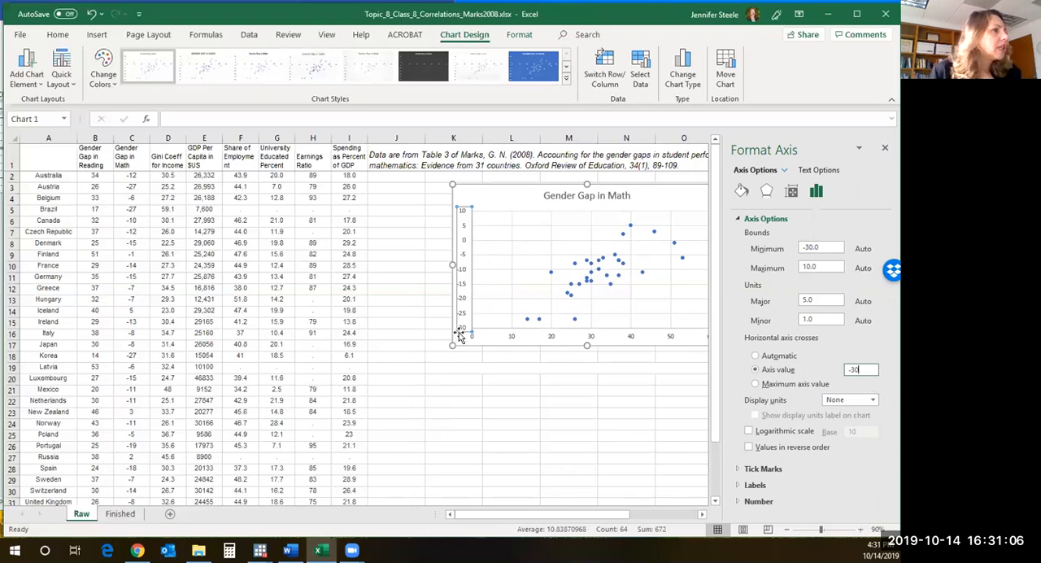
{"action": "left_click_drag", "start_coordinate": [450, 301], "coordinate": [383, 297]}
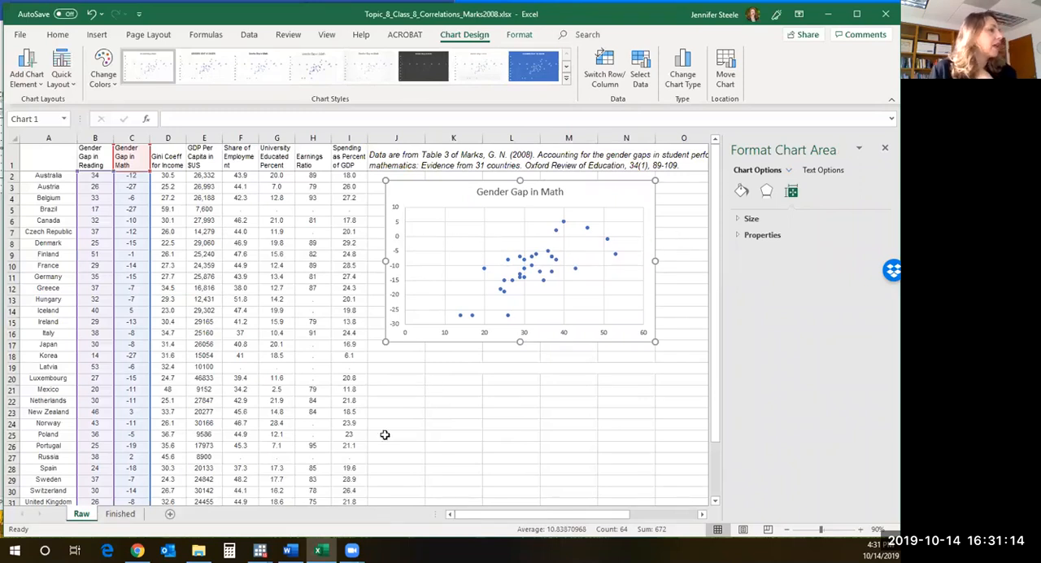
- Copy "Figure 1. Correlation between Reading and Math Gaps" from instruction 9 in the Word document and replace the Excel chart title with it
{"action": "left_click", "coordinate": [288, 550]}
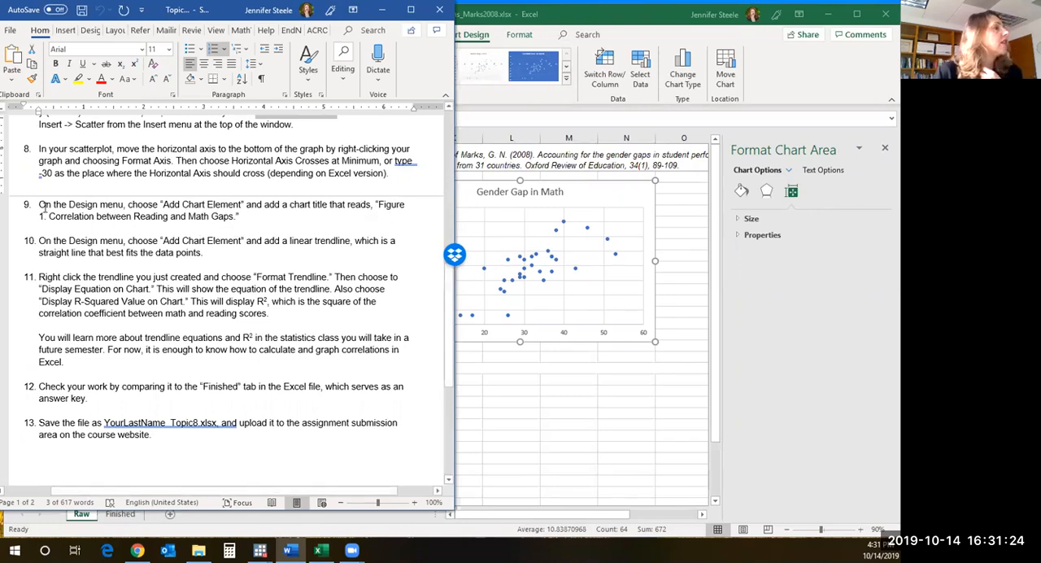
{"action": "left_click_drag", "start_coordinate": [236, 218], "coordinate": [375, 199]}
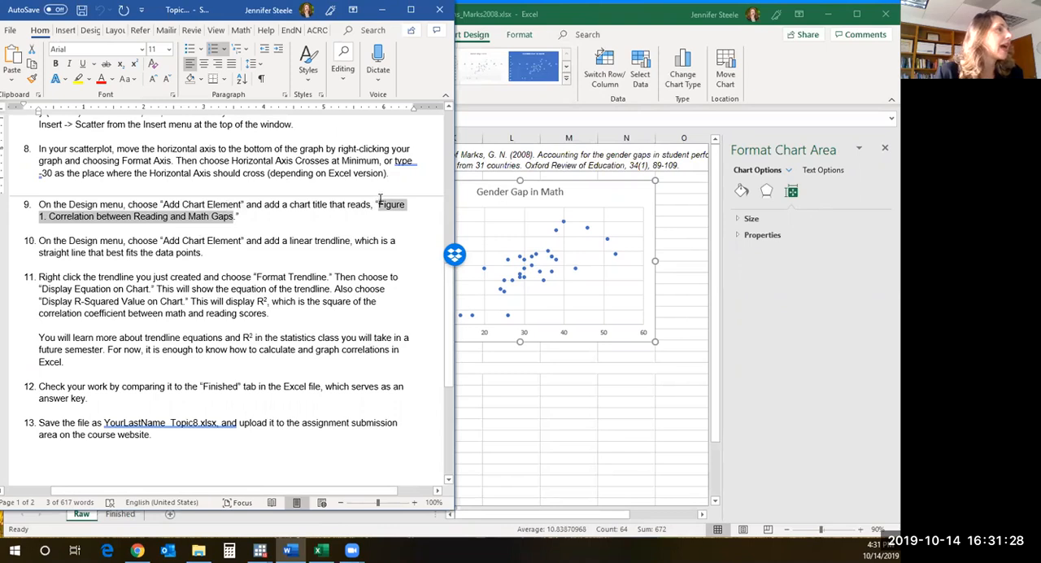
{"action": "right_click", "coordinate": [392, 206]}
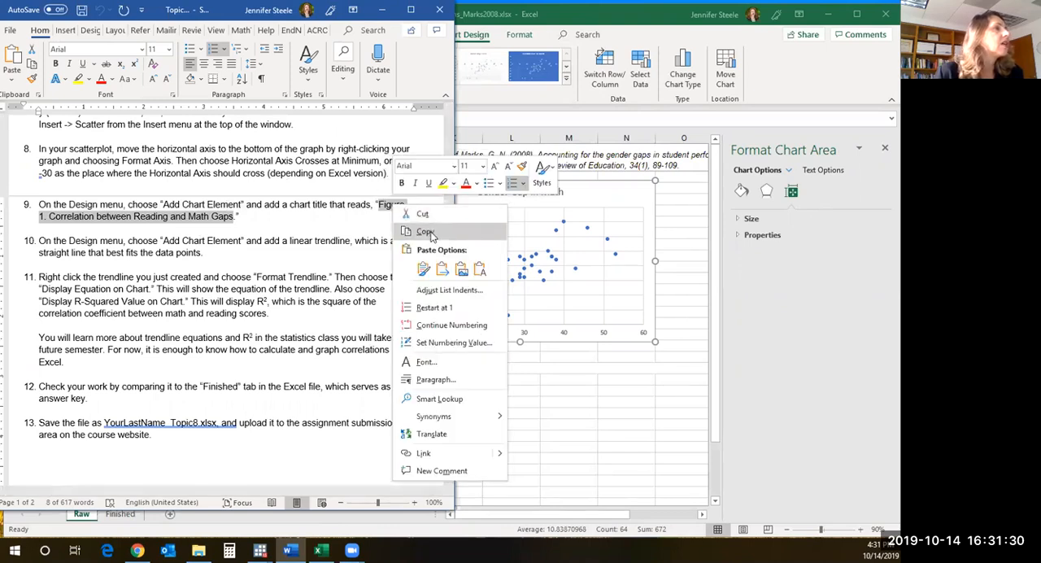
{"action": "left_click", "coordinate": [426, 232]}
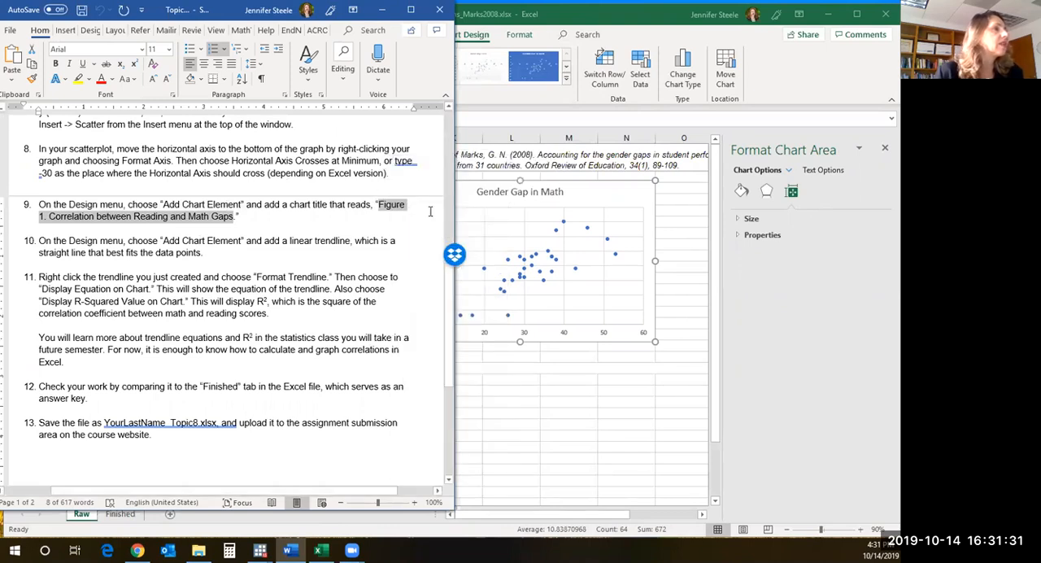
{"action": "left_click", "coordinate": [526, 197]}
{"action": "left_click", "coordinate": [480, 191]}
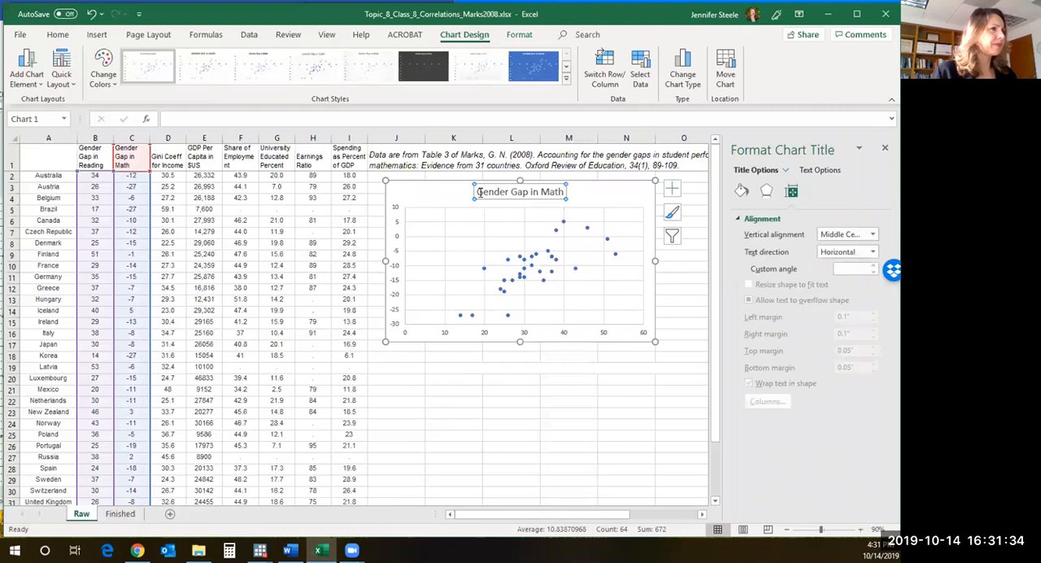
{"action": "left_click_drag", "start_coordinate": [480, 192], "coordinate": [574, 192]}
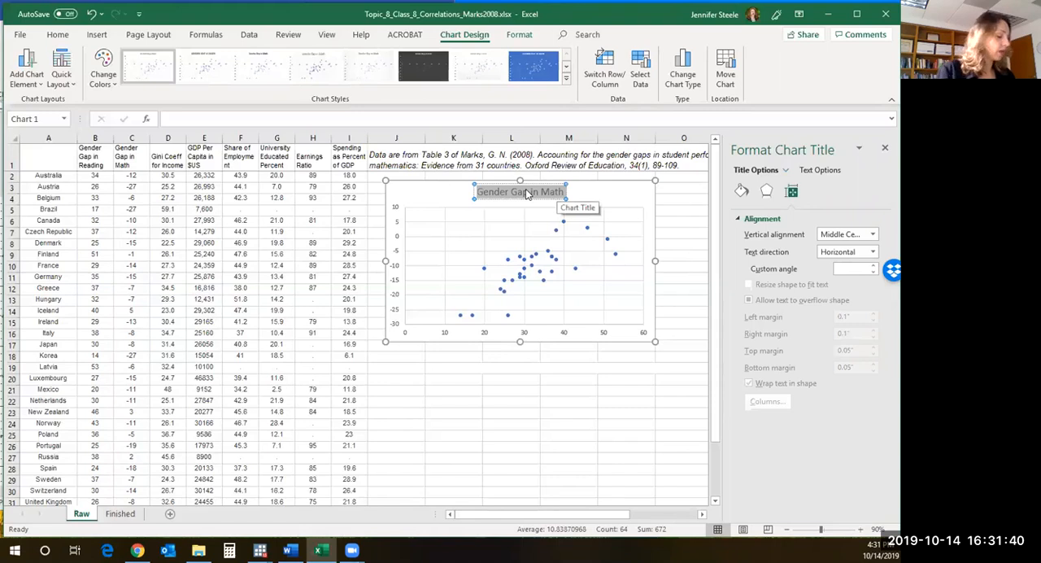
{"action": "key", "text": "ctrl+v"}
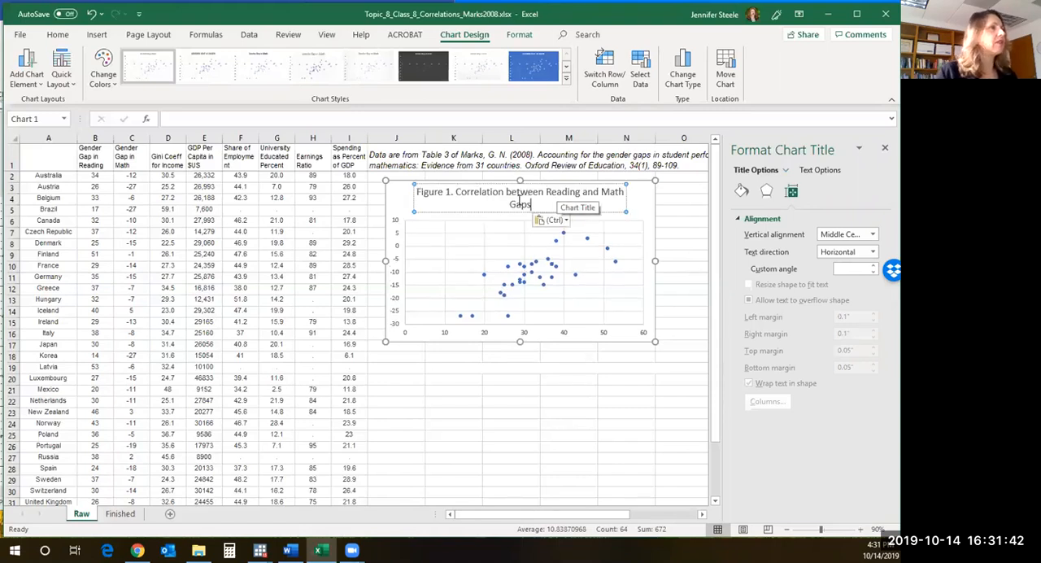
- Enlarge the scatterplot so that its new title fits on a single line
{"action": "left_click_drag", "start_coordinate": [534, 203], "coordinate": [556, 203]}
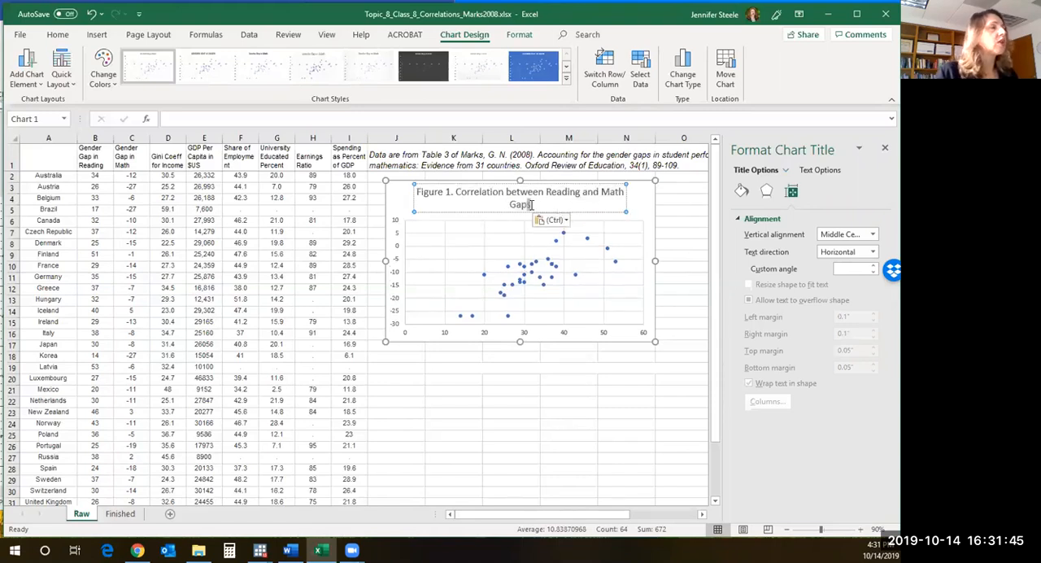
{"action": "left_click", "coordinate": [616, 231]}
{"action": "left_click", "coordinate": [625, 212]}
{"action": "left_click", "coordinate": [414, 239]}
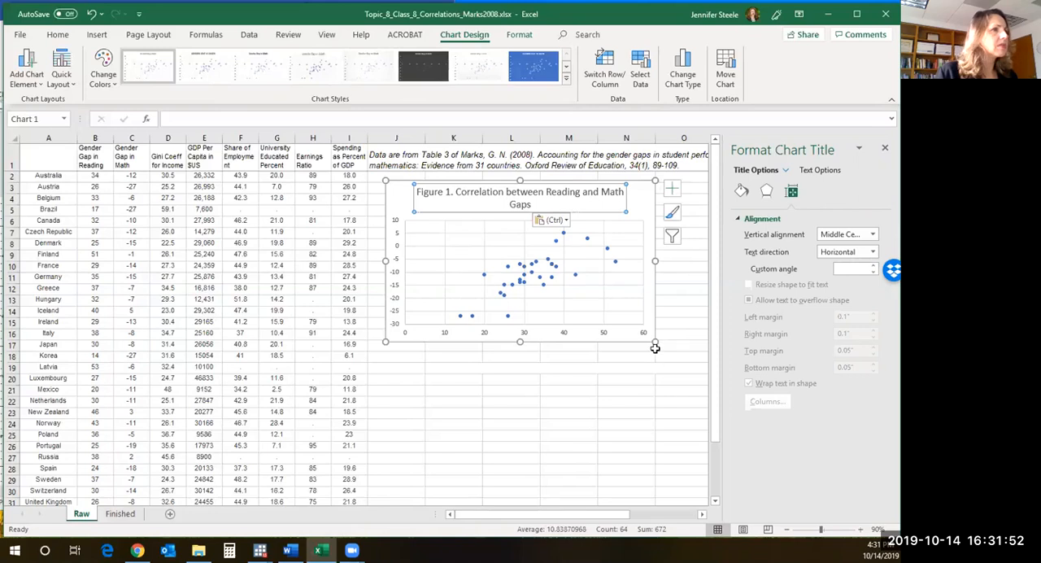
{"action": "left_click_drag", "start_coordinate": [654, 346], "coordinate": [694, 379]}
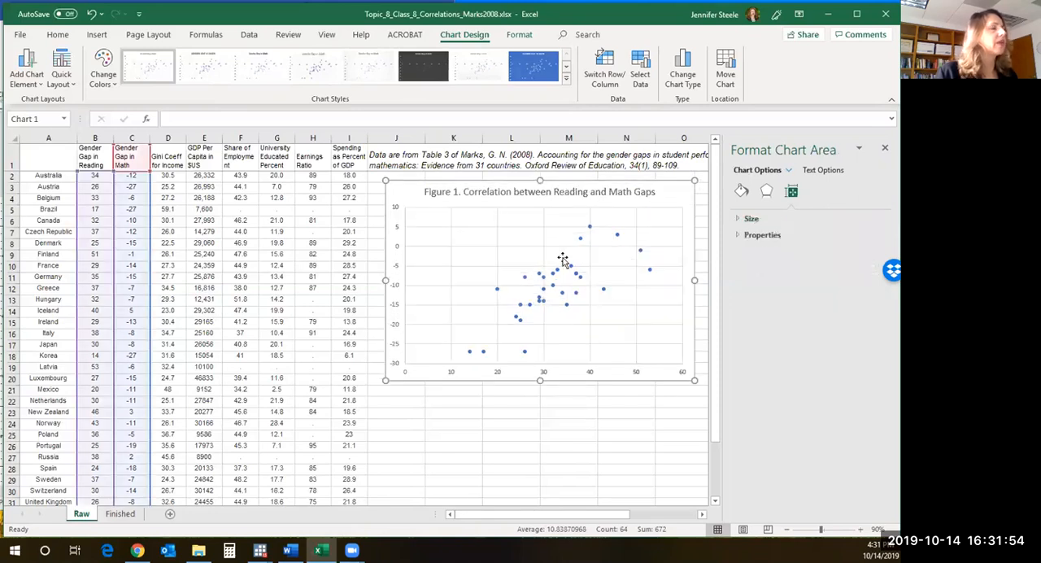
{"action": "left_click_drag", "start_coordinate": [383, 380], "coordinate": [380, 381]}
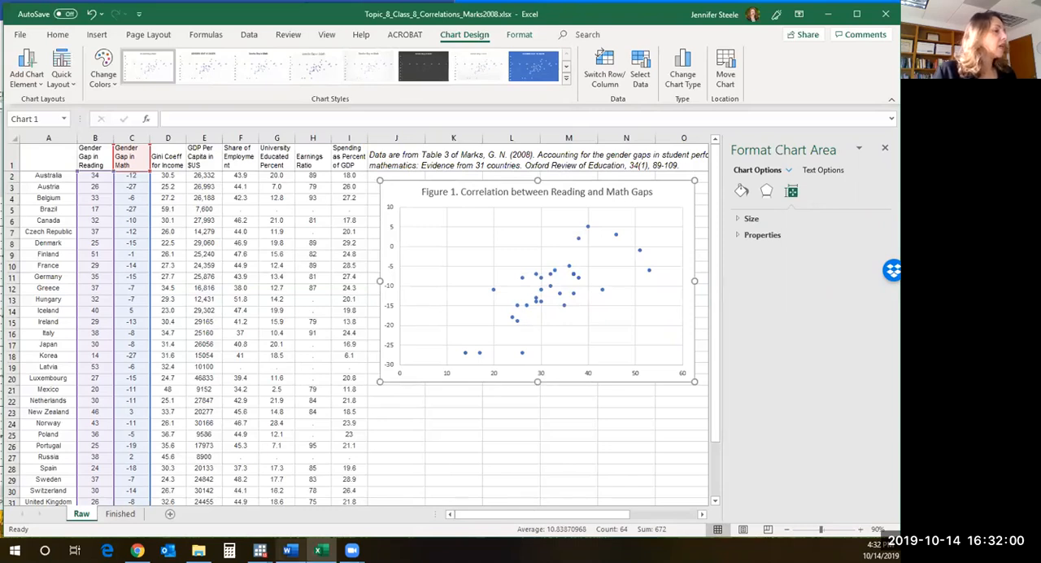
- Consult instruction 10 in the Word document, return to Excel, and add a linear trendline to the scatterplot
{"action": "left_click", "coordinate": [288, 551]}
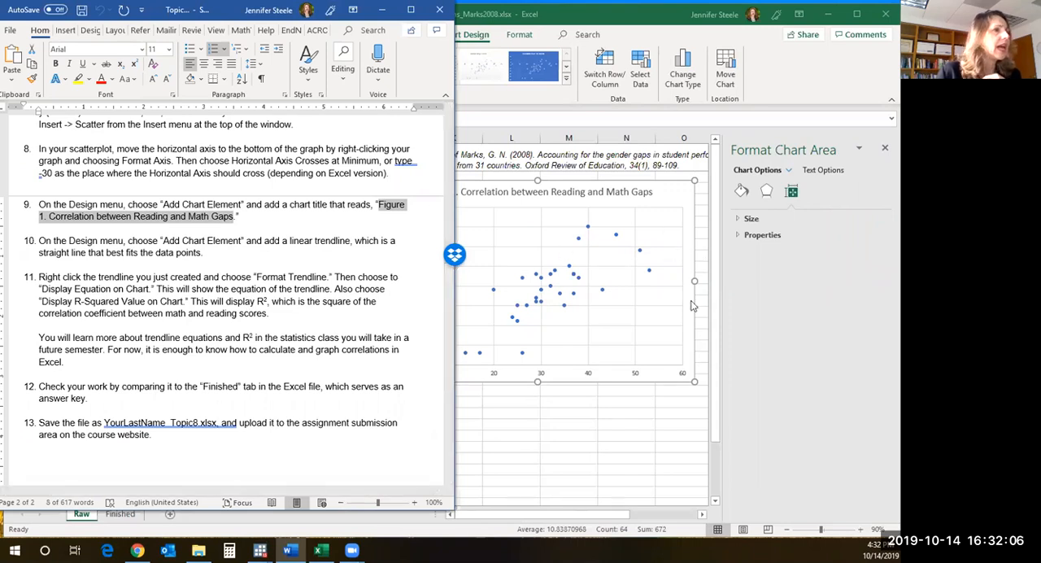
{"action": "left_click", "coordinate": [653, 225]}
{"action": "left_click", "coordinate": [681, 194]}
{"action": "left_click", "coordinate": [711, 190]}
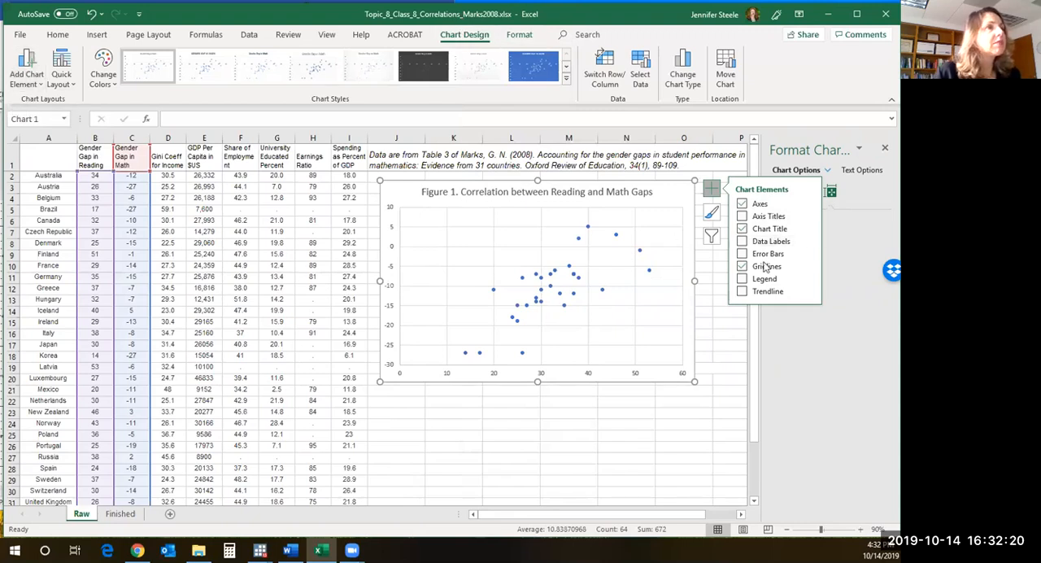
{"action": "left_click", "coordinate": [743, 290]}
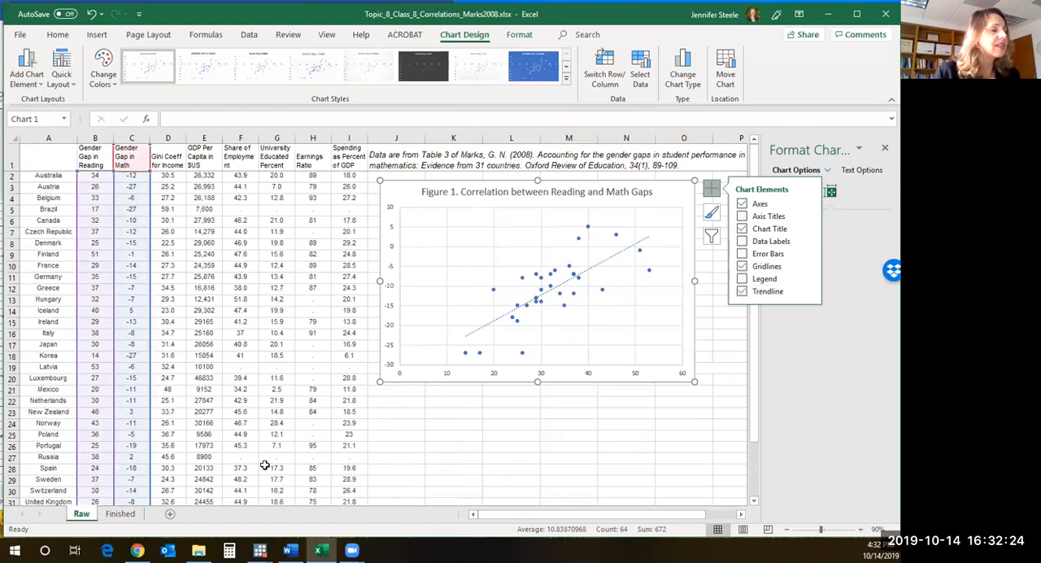
- Consult instruction 11 in the Word document, open the trendline's formatting options in Excel, and dismiss the chart elements list covering them
{"action": "left_click", "coordinate": [289, 551]}
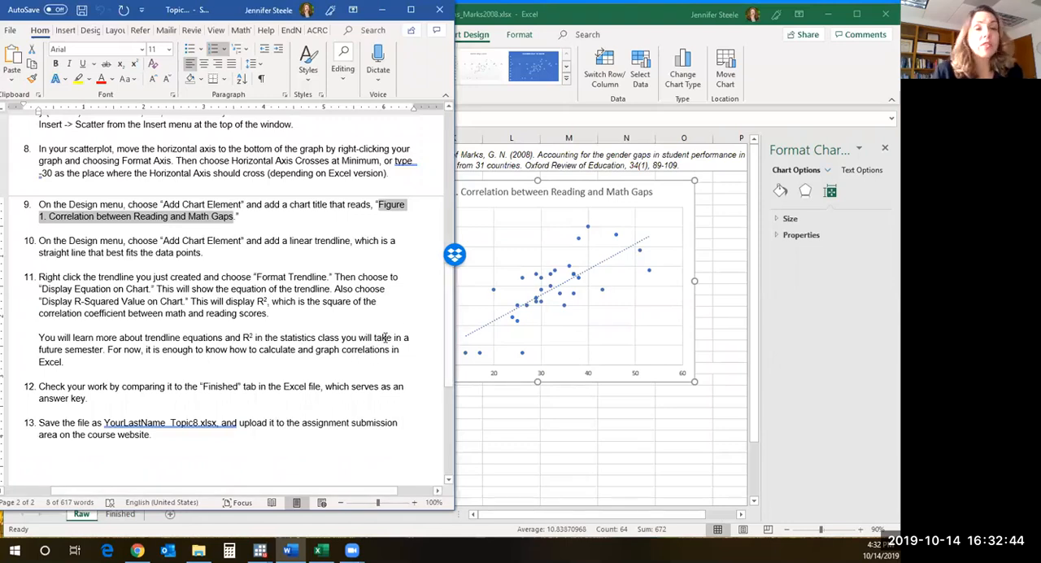
{"action": "left_click", "coordinate": [597, 273]}
{"action": "left_click", "coordinate": [597, 268]}
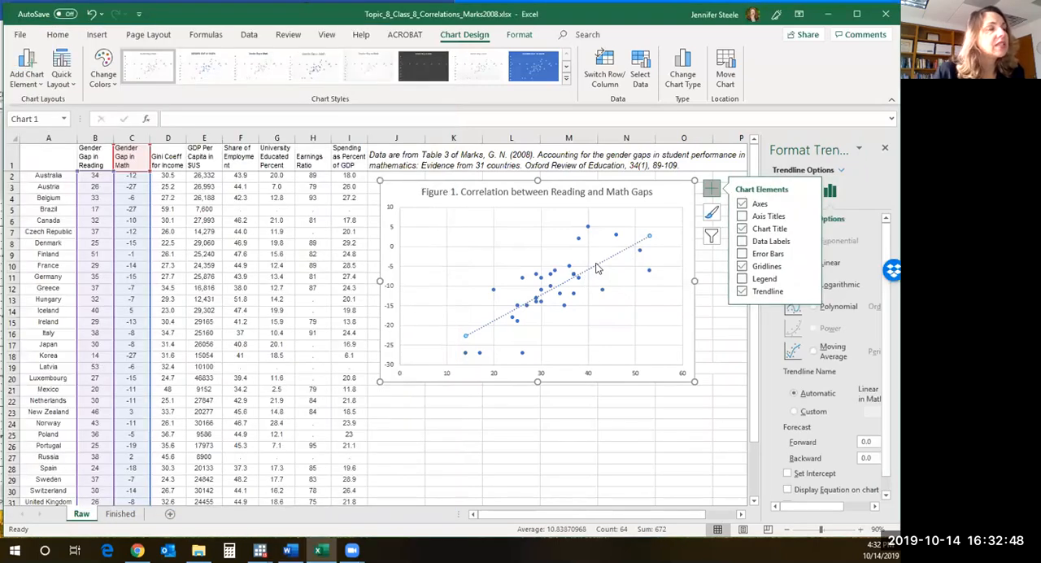
{"action": "right_click", "coordinate": [597, 268]}
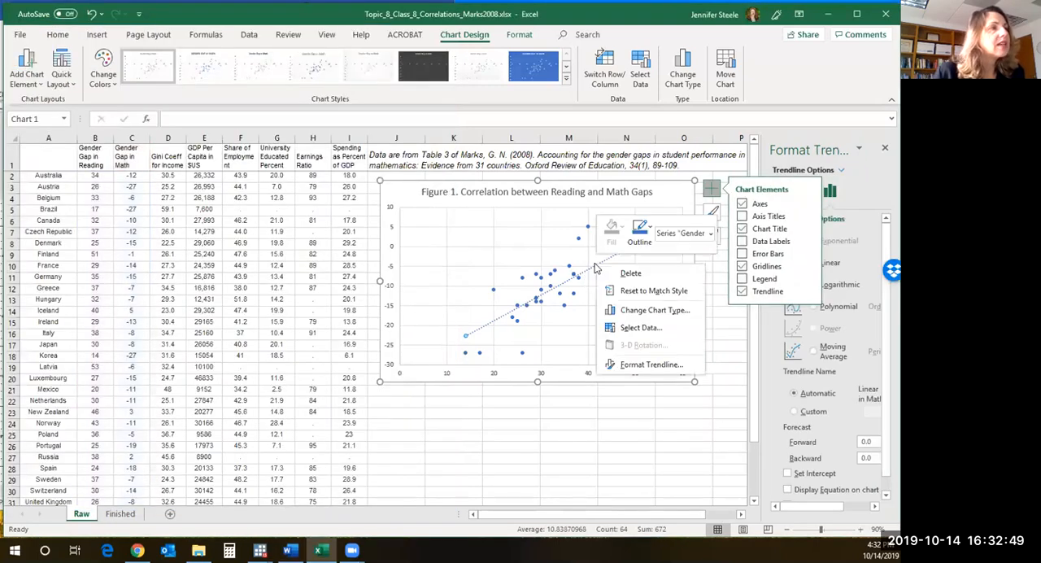
{"action": "left_click", "coordinate": [633, 367]}
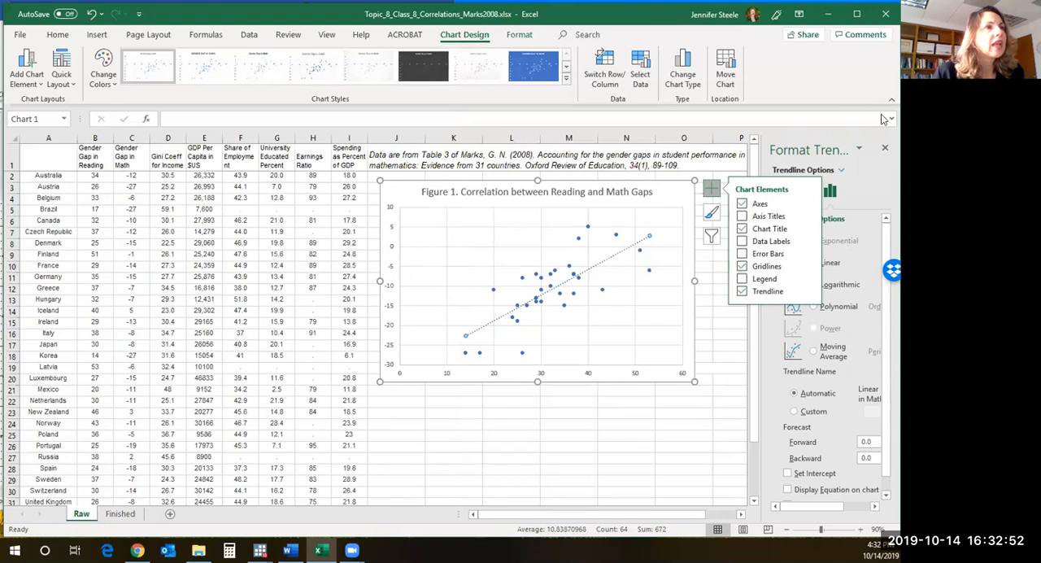
{"action": "left_click", "coordinate": [722, 370]}
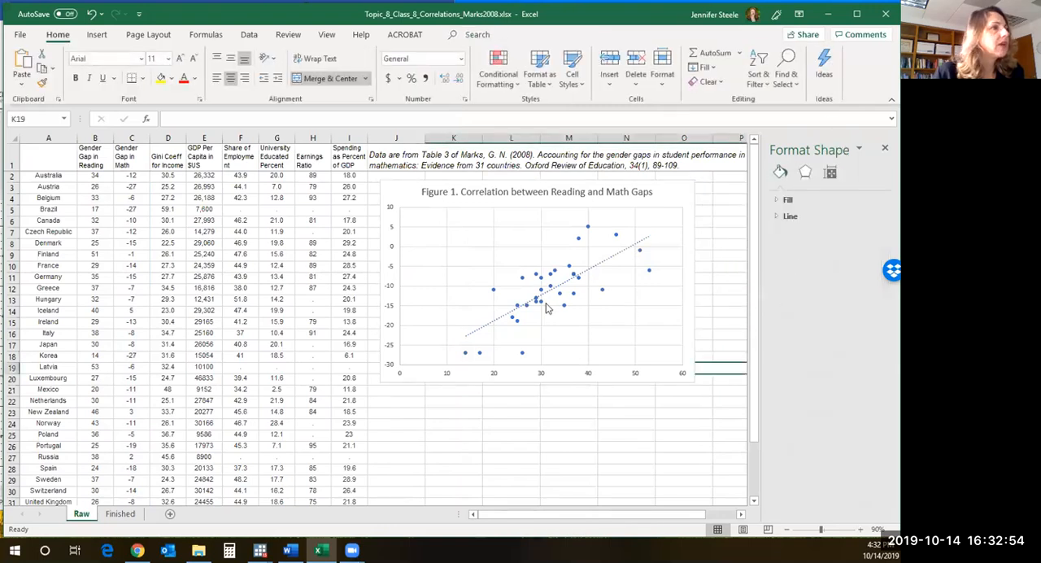
- Display the trendline's equation and R-squared value on the chart, and close the formatting options
{"action": "left_click", "coordinate": [603, 254]}
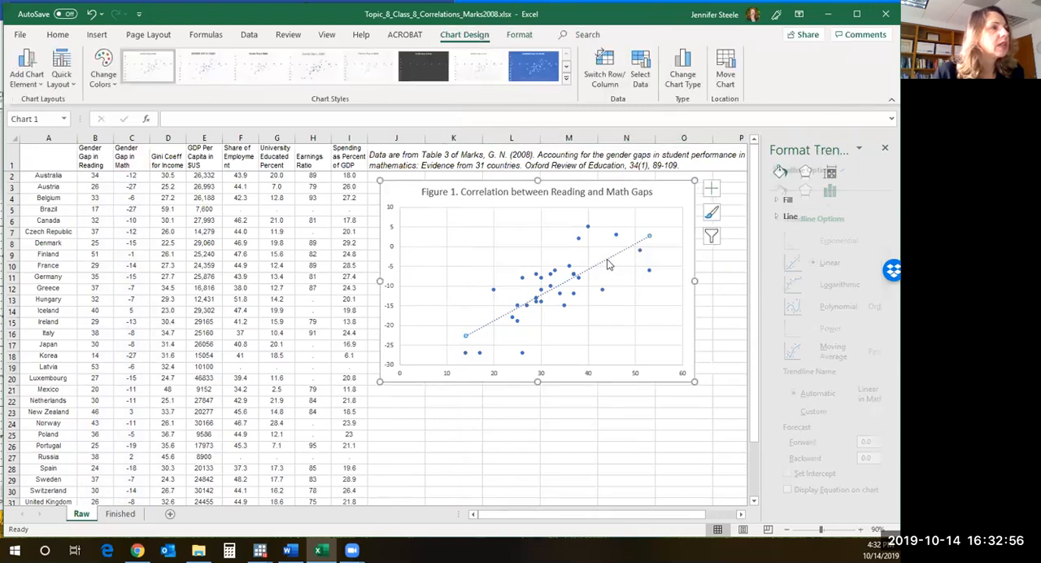
{"action": "right_click", "coordinate": [607, 261]}
{"action": "left_click", "coordinate": [658, 360]}
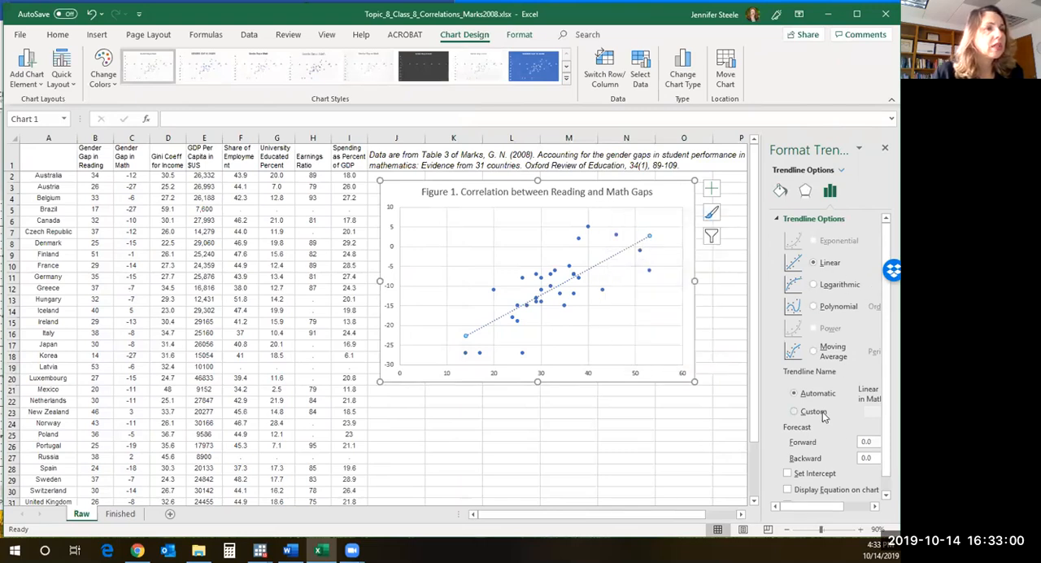
{"action": "scroll", "coordinate": [824, 419], "scroll_direction": "down", "scroll_amount": 1}
{"action": "left_click", "coordinate": [788, 474]}
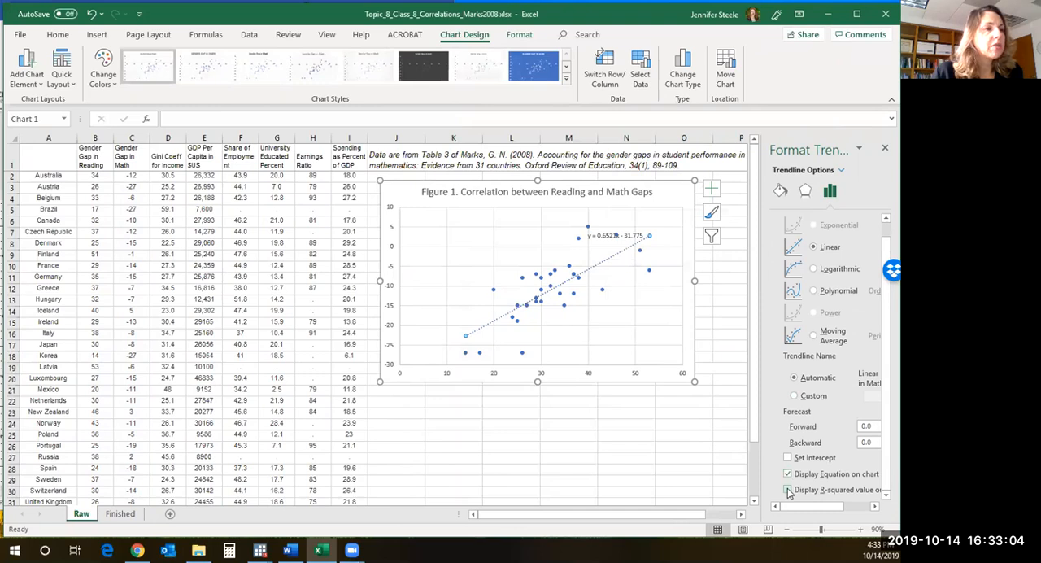
{"action": "left_click", "coordinate": [787, 490]}
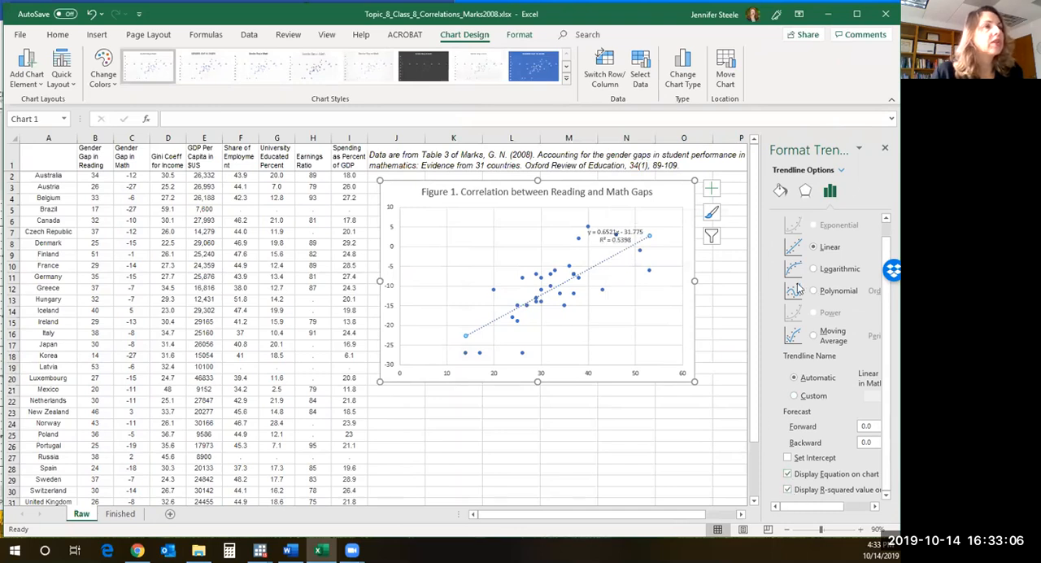
{"action": "left_click", "coordinate": [884, 150]}
- Select the whole scatterplot, switch to the Word document, and review the assignment instructions on the scatterplot, chart title and trendline
{"action": "left_click", "coordinate": [609, 233]}
{"action": "left_click", "coordinate": [407, 182]}
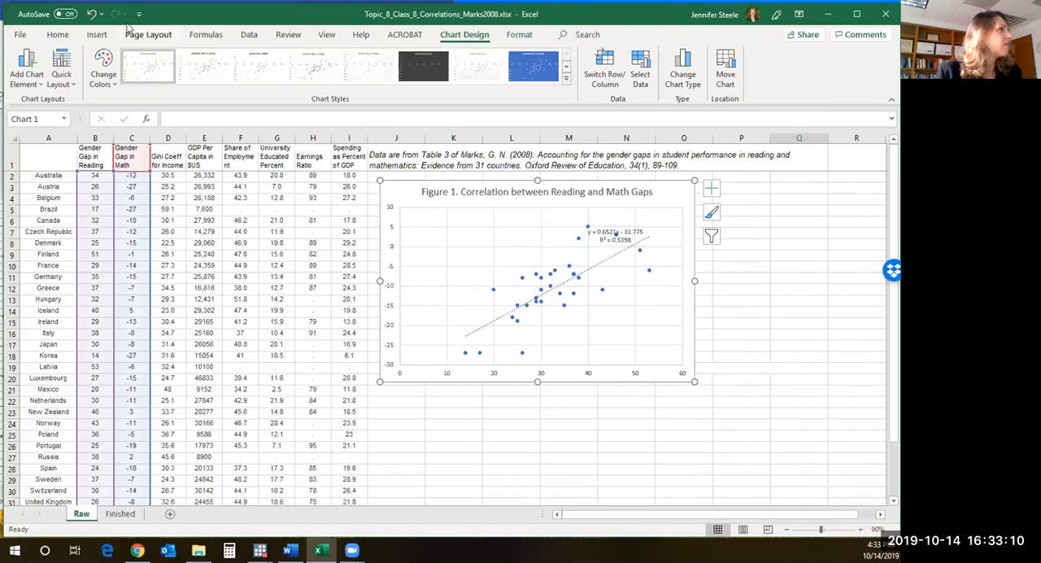
{"action": "left_click", "coordinate": [57, 34]}
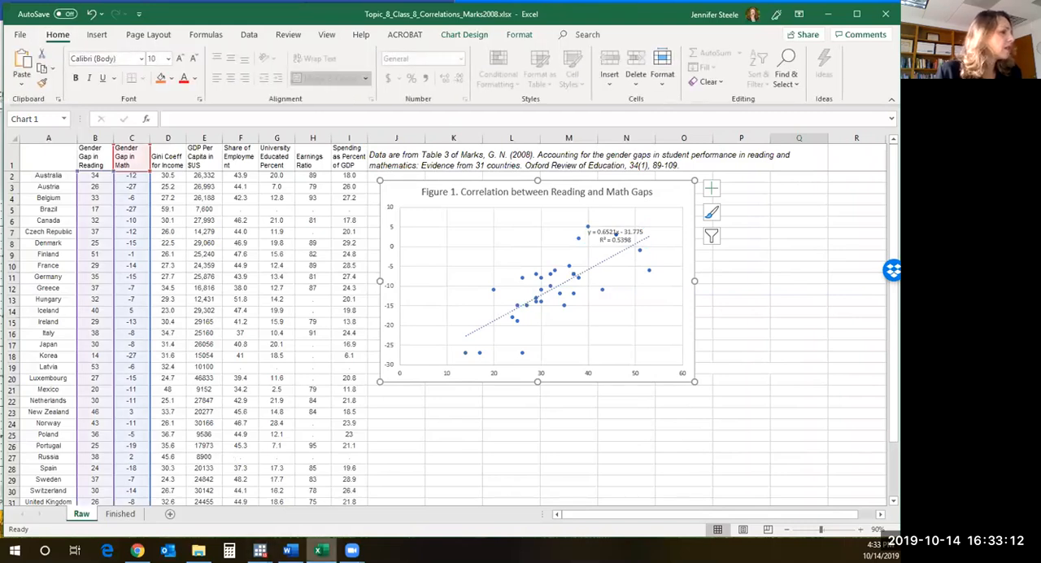
{"action": "left_click", "coordinate": [288, 550]}
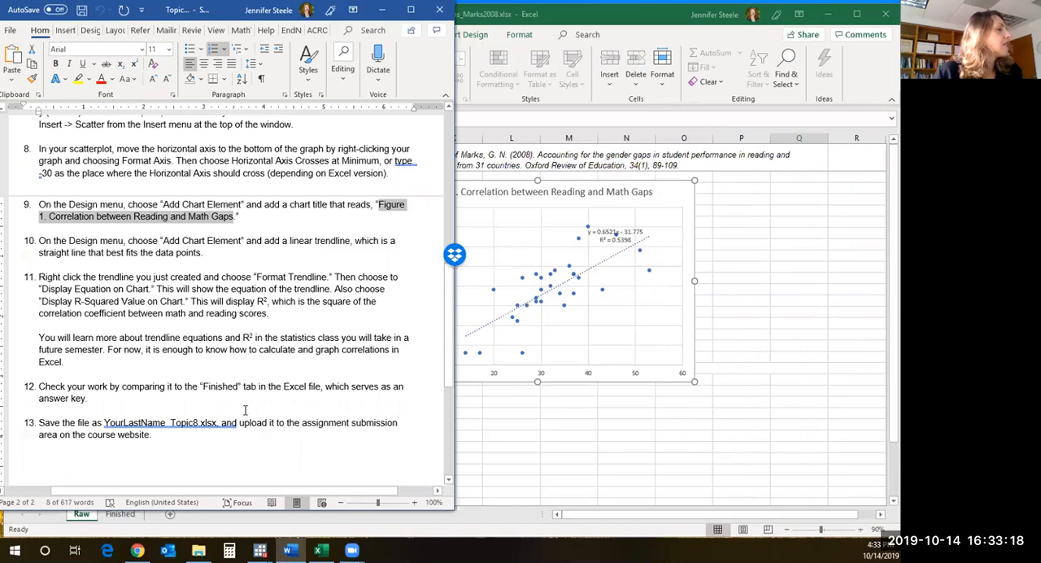
{"action": "scroll", "coordinate": [288, 300], "scroll_direction": "up", "scroll_amount": 3}
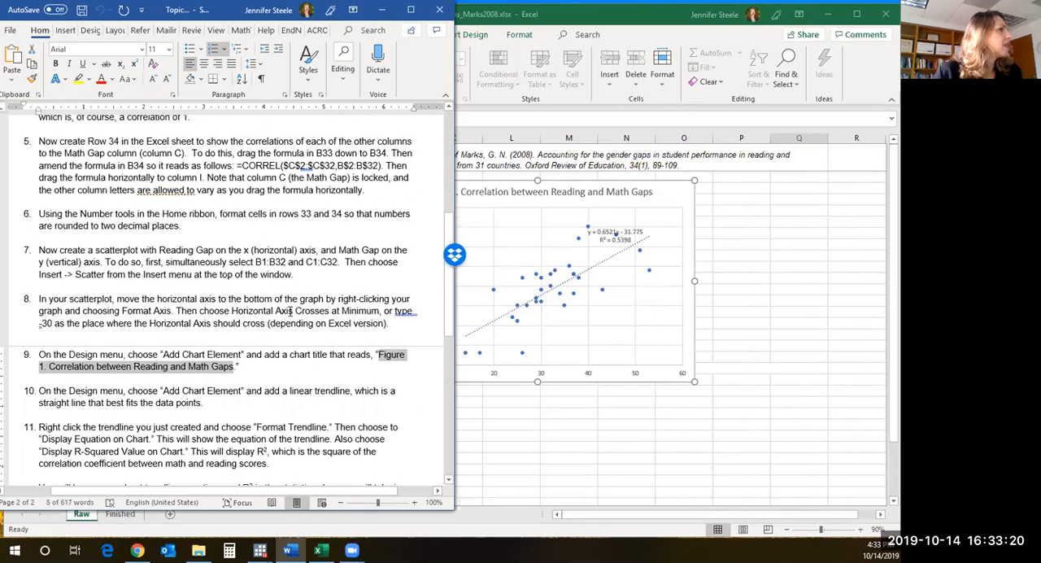
{"action": "scroll", "coordinate": [290, 313], "scroll_direction": "up", "scroll_amount": 7}
{"action": "scroll", "coordinate": [289, 314], "scroll_direction": "down", "scroll_amount": 4}
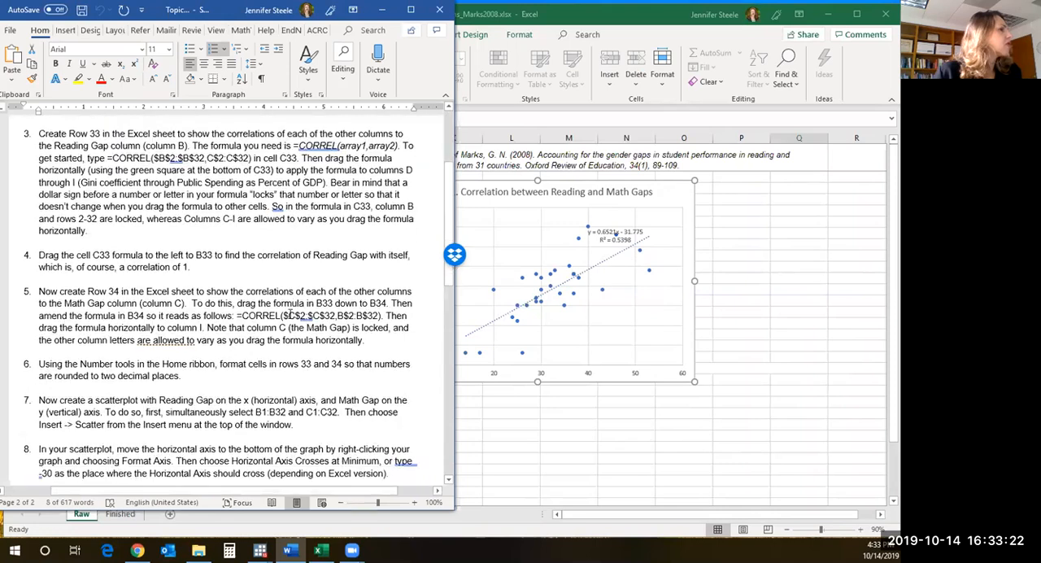
{"action": "scroll", "coordinate": [289, 315], "scroll_direction": "down", "scroll_amount": 3}
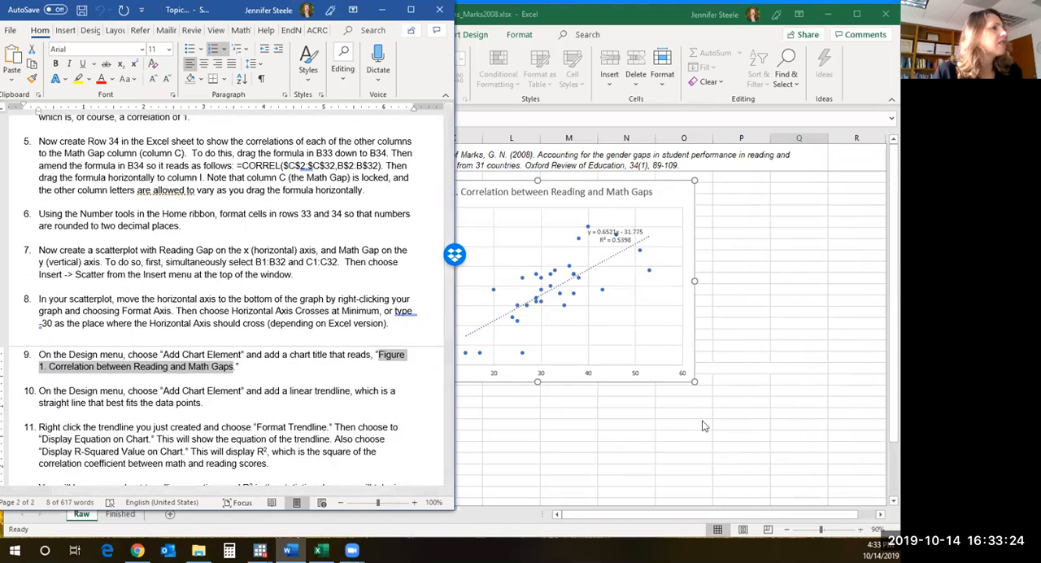
- Return to the Excel scatterplot and increase all of its chart text to font size 14
{"action": "left_click", "coordinate": [660, 407]}
{"action": "left_click", "coordinate": [416, 180]}
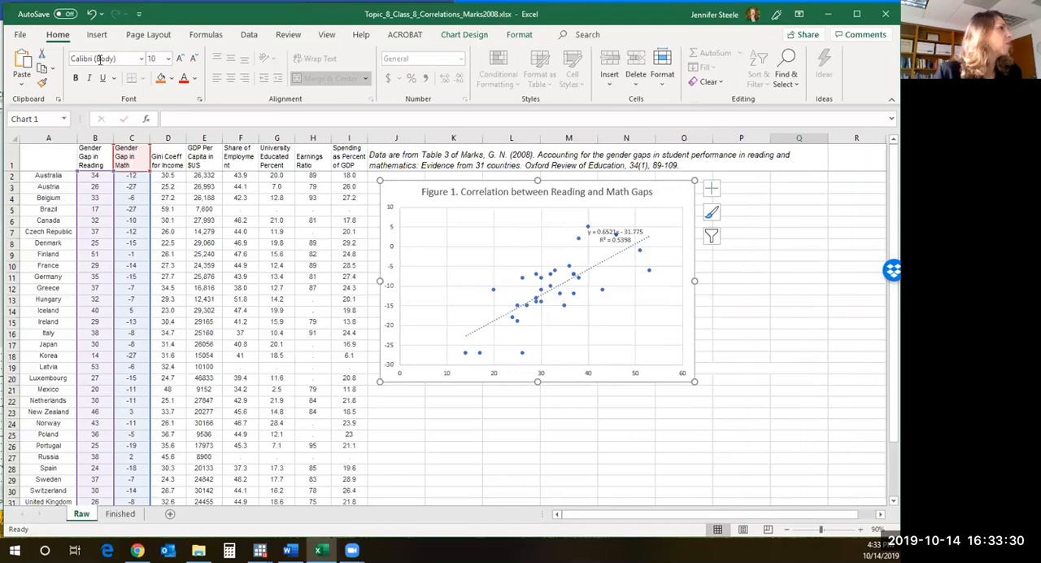
{"action": "left_click", "coordinate": [180, 59]}
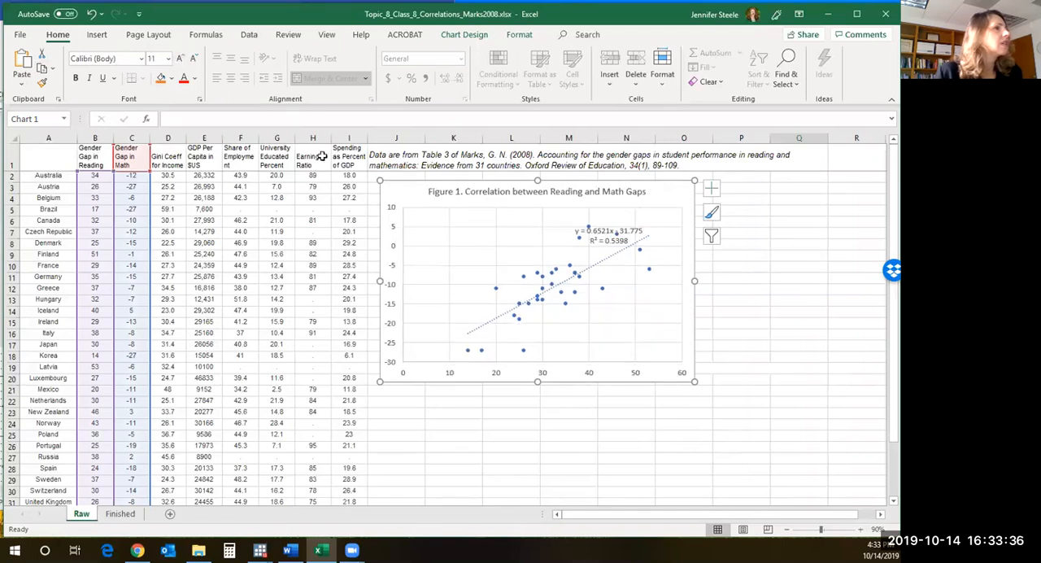
{"action": "left_click", "coordinate": [181, 60]}
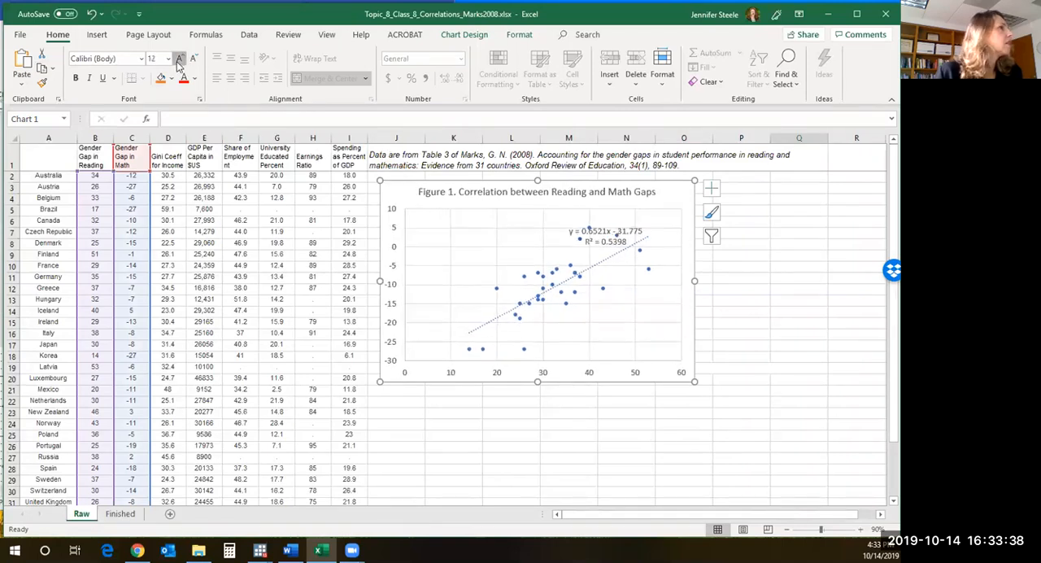
{"action": "left_click", "coordinate": [180, 59]}
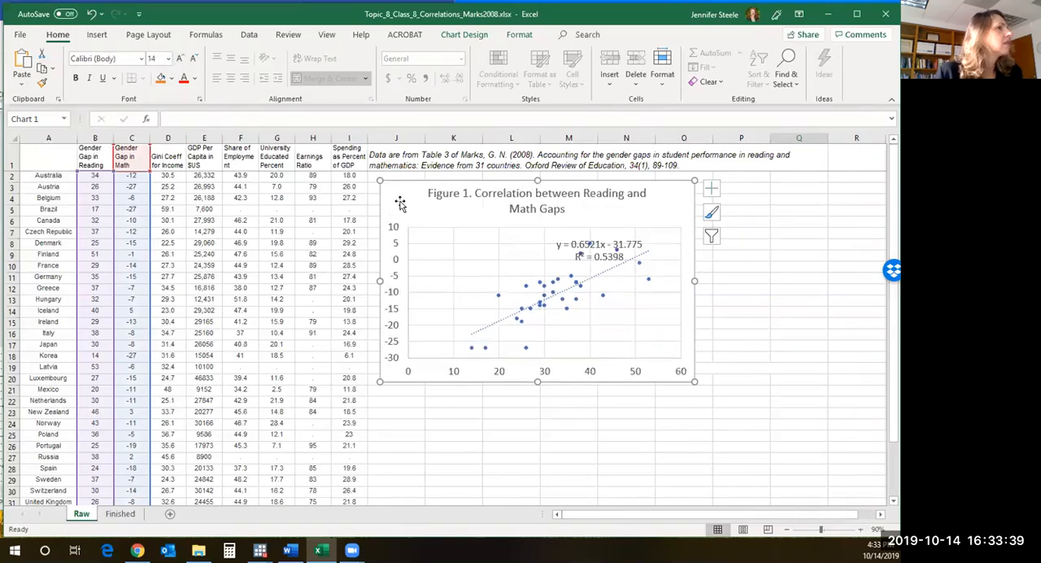
{"action": "left_click", "coordinate": [193, 58]}
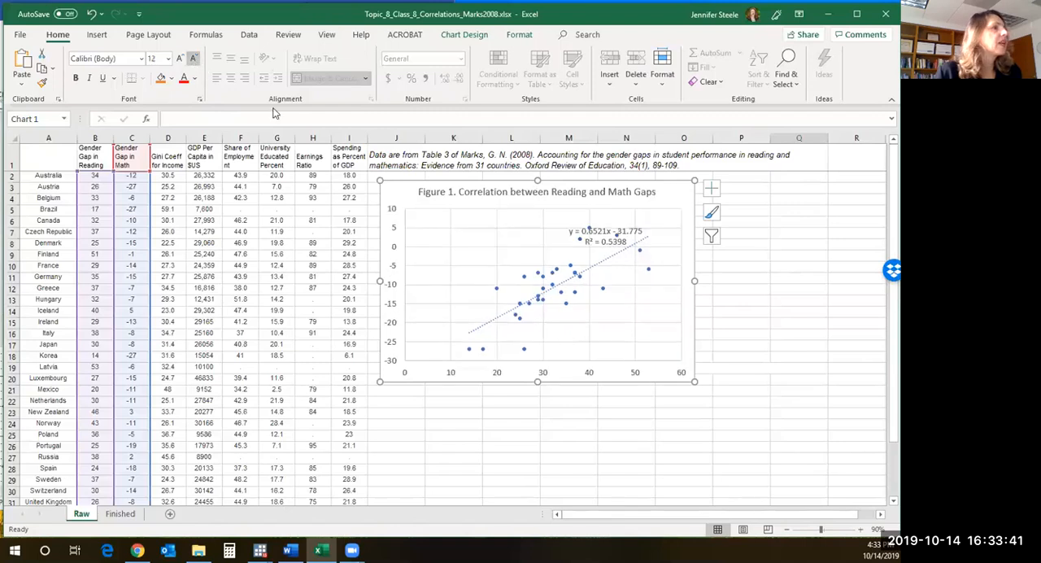
{"action": "left_click", "coordinate": [180, 59]}
- Move the trendline's equation and R-squared label toward the upper-right corner of the plot area
{"action": "left_click", "coordinate": [608, 244]}
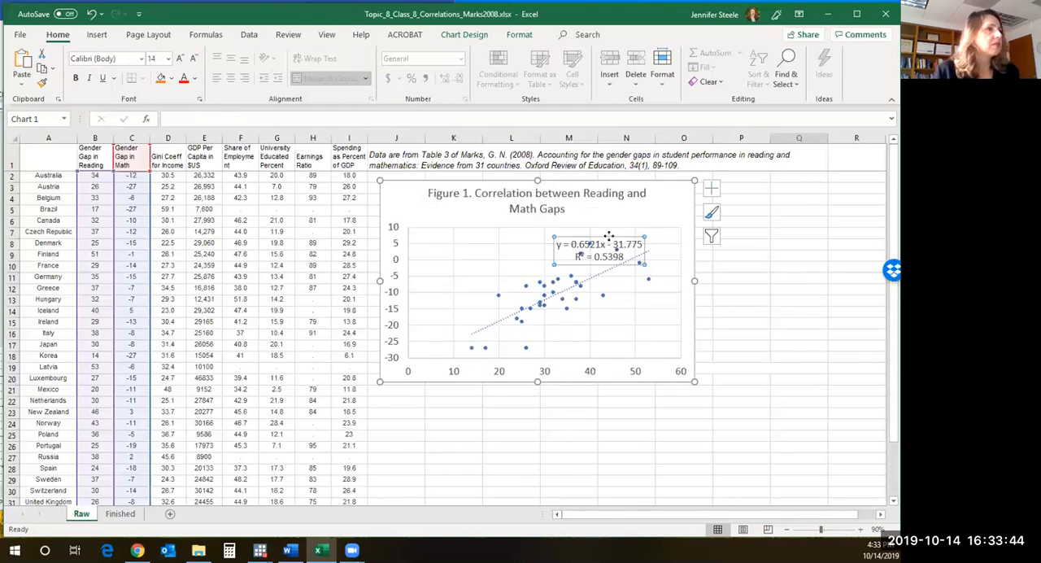
{"action": "left_click_drag", "start_coordinate": [609, 238], "coordinate": [650, 224]}
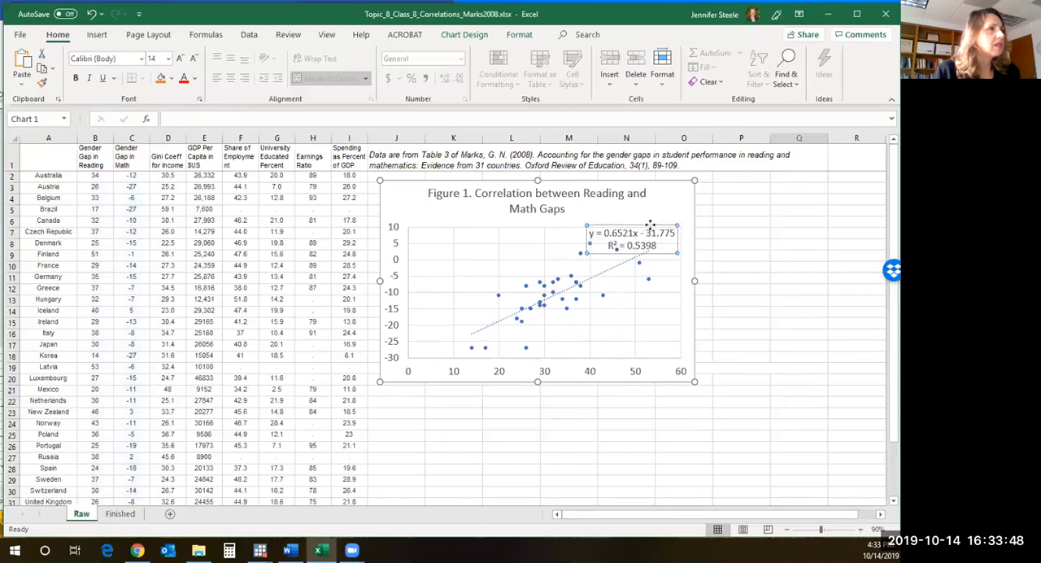
{"action": "left_click", "coordinate": [647, 227]}
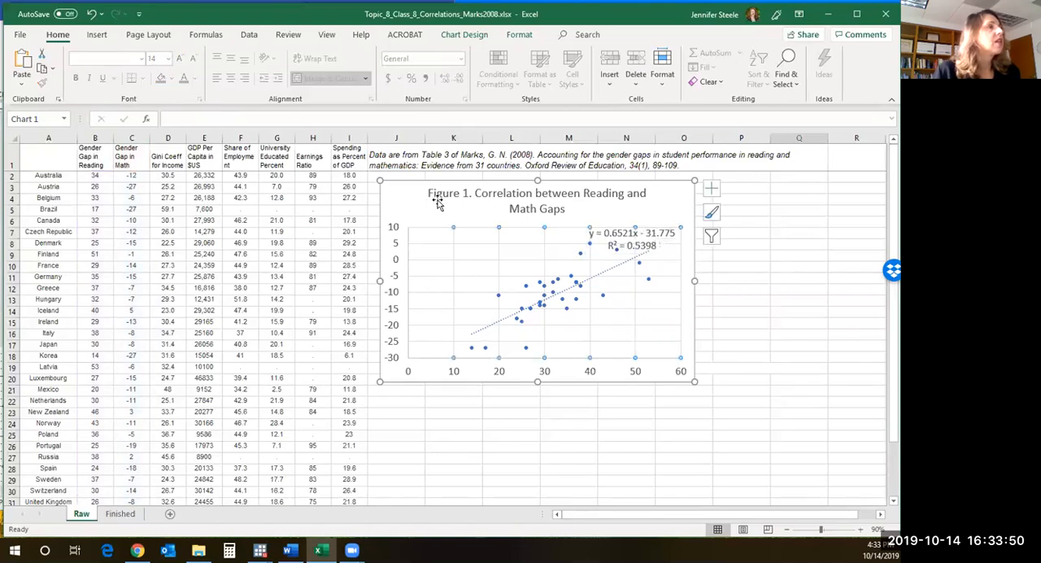
- Deselect the chart, review the correlation rows 33 and 34 below the data, and return to the scatterplot
{"action": "left_click", "coordinate": [466, 429]}
{"action": "scroll", "coordinate": [449, 453], "scroll_direction": "down", "scroll_amount": 8}
{"action": "scroll", "coordinate": [449, 453], "scroll_direction": "up", "scroll_amount": 3}
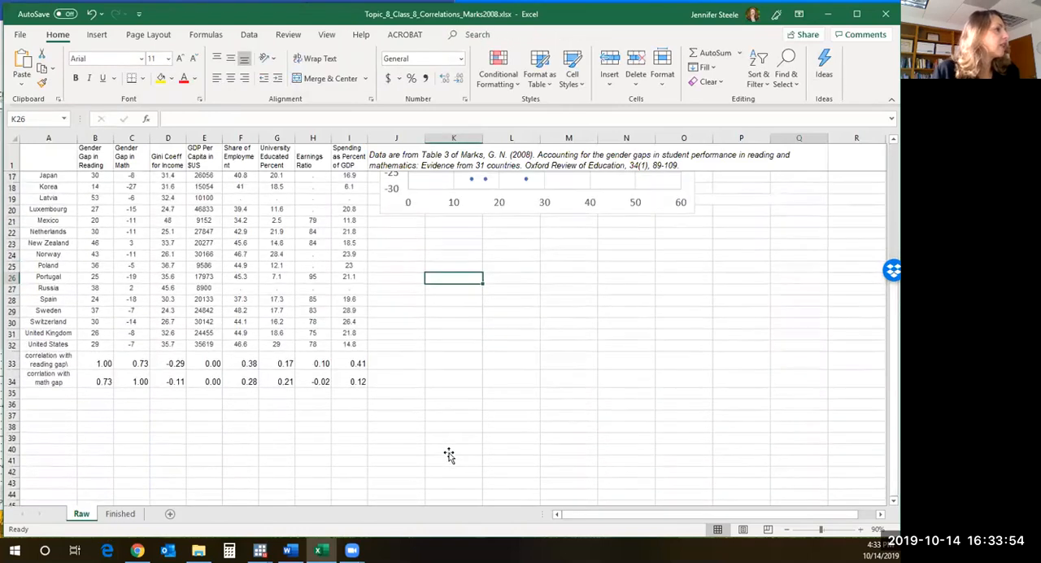
{"action": "scroll", "coordinate": [448, 453], "scroll_direction": "up", "scroll_amount": 5}
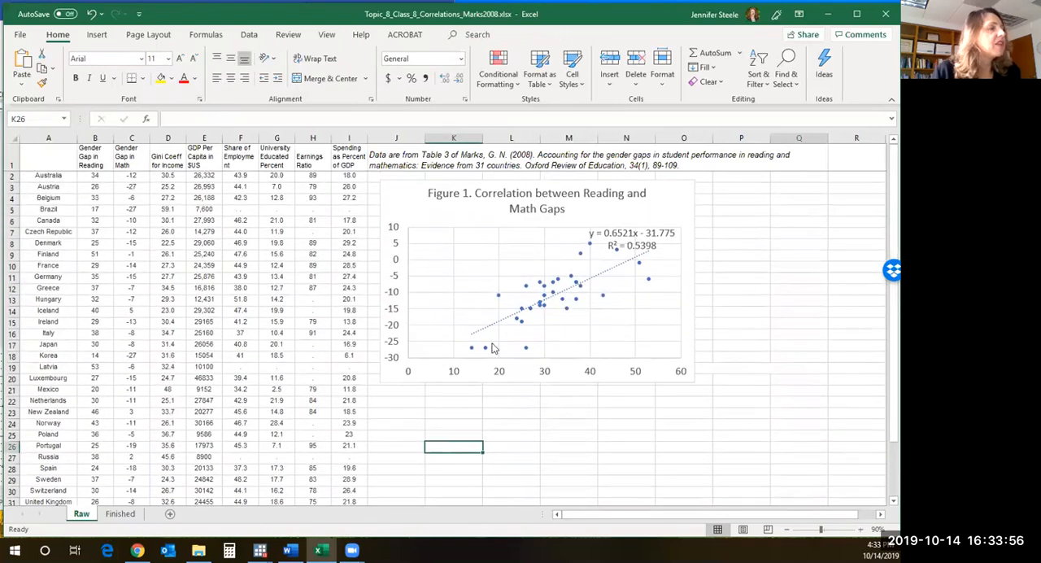
- Add axis titles to the scatterplot
{"action": "left_click", "coordinate": [572, 366]}
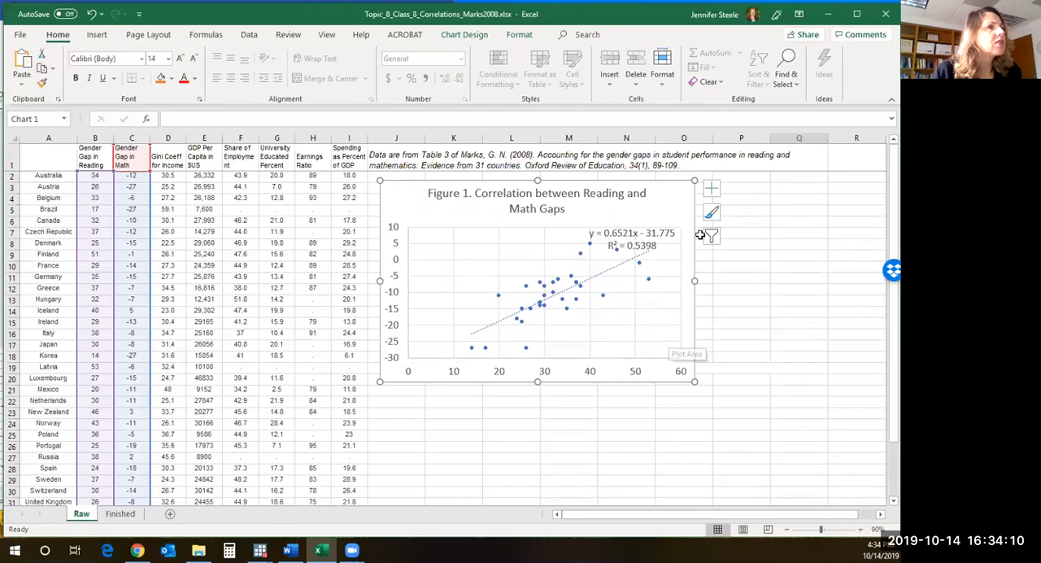
{"action": "left_click", "coordinate": [711, 189]}
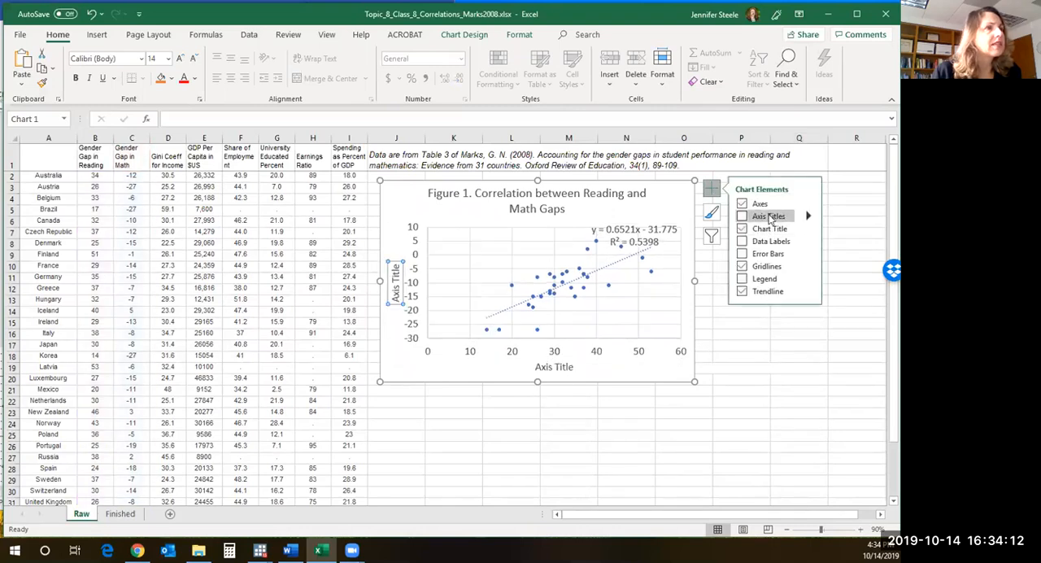
{"action": "left_click", "coordinate": [764, 216]}
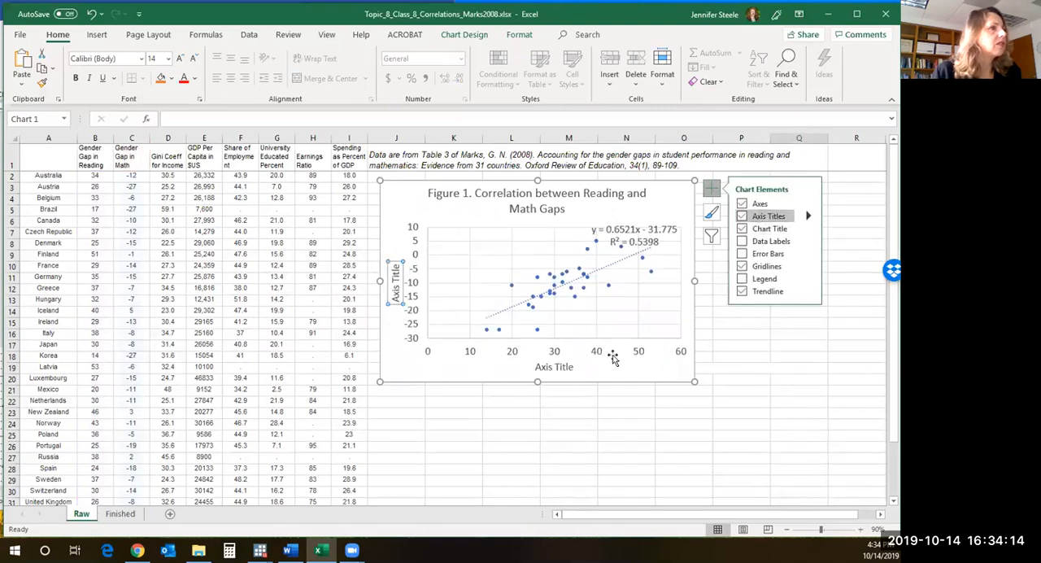
- Replace the horizontal axis title's placeholder text with "Gender Gap in Reading"
{"action": "left_click", "coordinate": [544, 366]}
{"action": "left_click_drag", "start_coordinate": [534, 366], "coordinate": [579, 370]}
{"action": "type", "text": "G"}
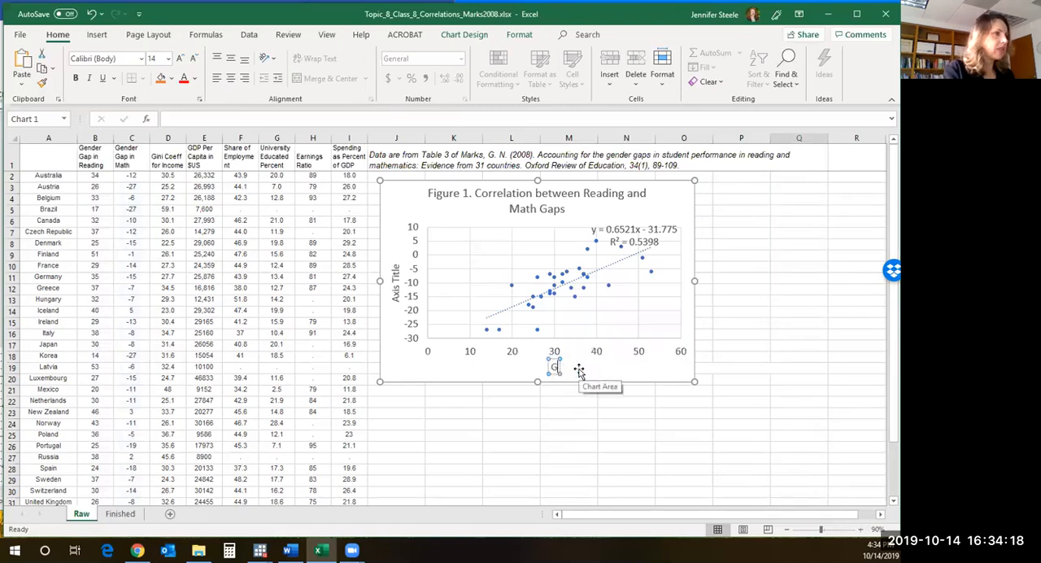
{"action": "type", "text": "ender Gap in Reading"}
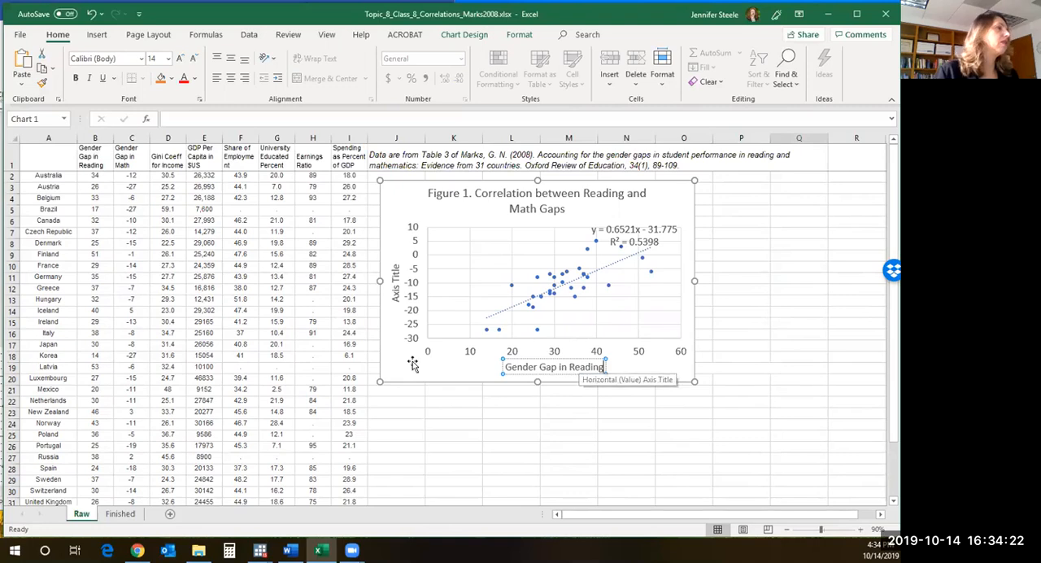
- Replace the vertical axis title's placeholder text with "Gdender Gap in Math" and deselect the chart
{"action": "left_click", "coordinate": [396, 272]}
{"action": "left_click_drag", "start_coordinate": [394, 264], "coordinate": [399, 303]}
{"action": "type", "text": "Gender Gap i"}
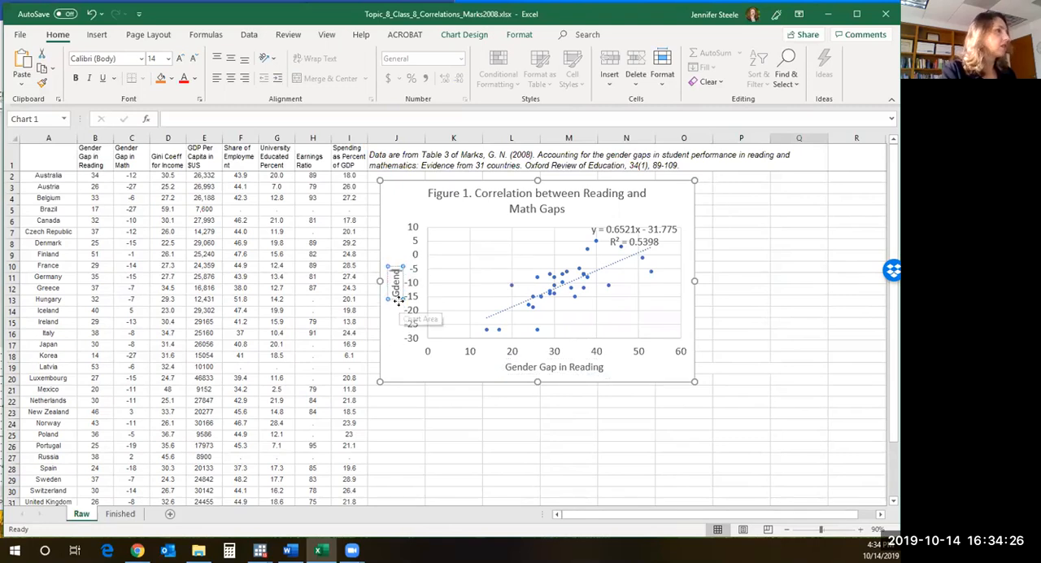
{"action": "type", "text": "n Math"}
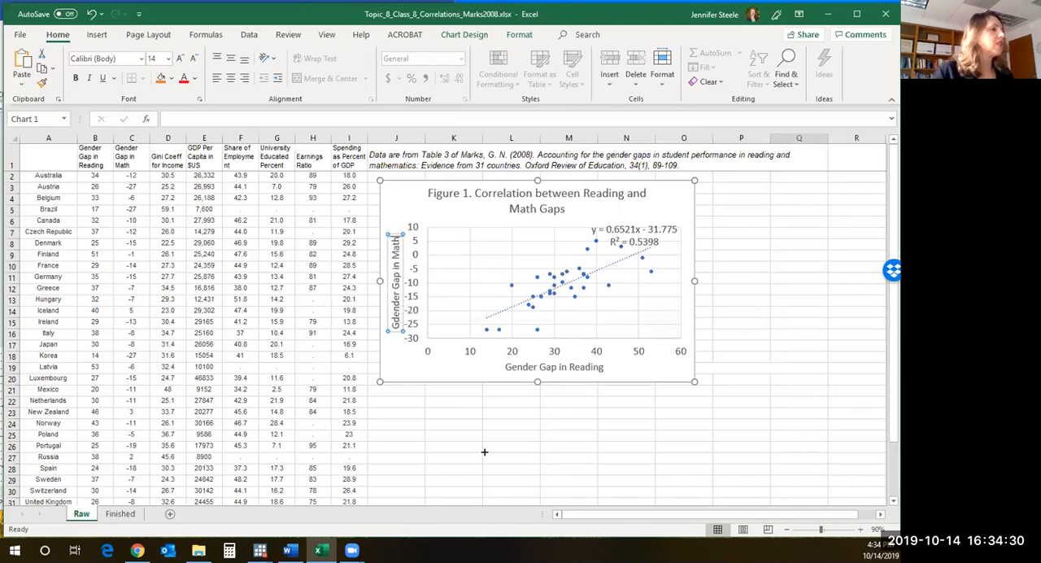
{"action": "left_click", "coordinate": [435, 446]}
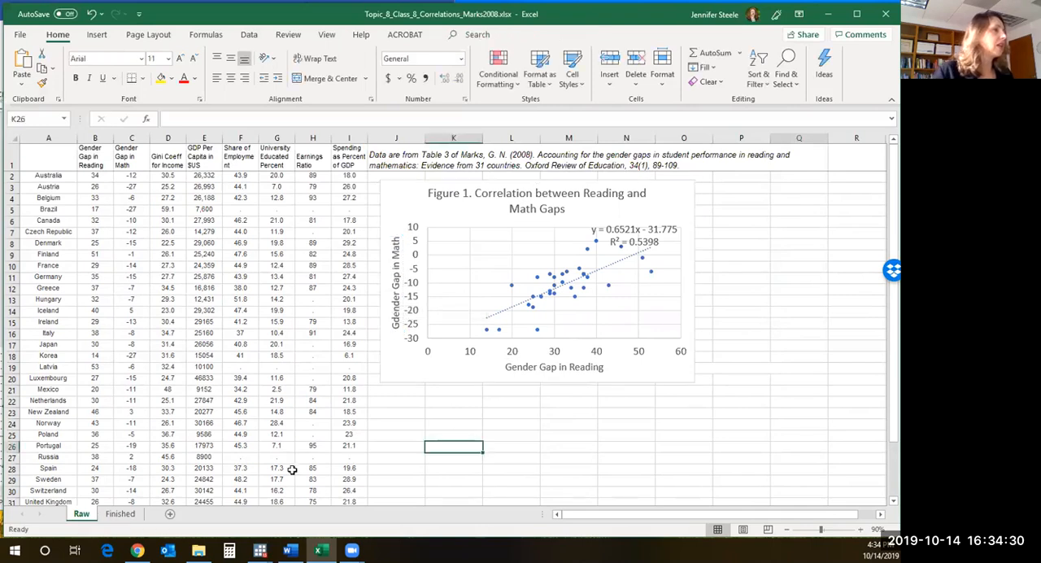
- Examine the answer-key scatterplot and its axis titles on the Finished sheet, and return to the Raw sheet
{"action": "left_click", "coordinate": [120, 513]}
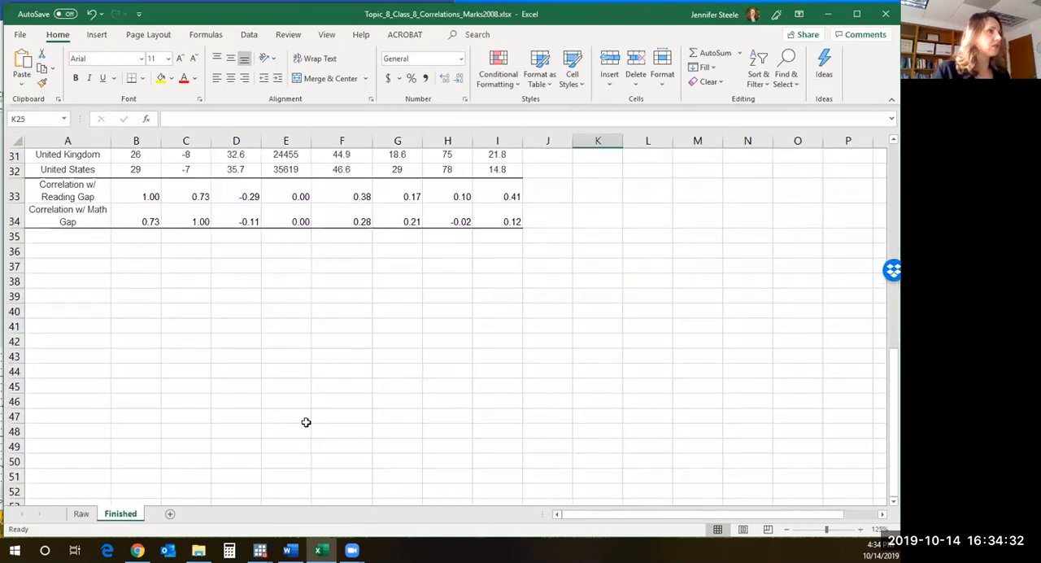
{"action": "scroll", "coordinate": [551, 416], "scroll_direction": "up", "scroll_amount": 8}
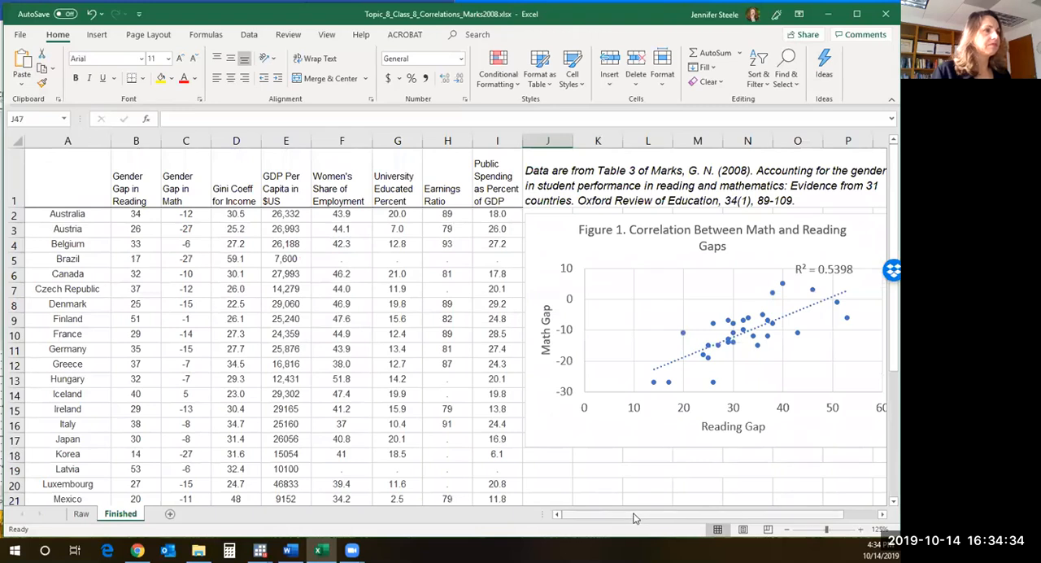
{"action": "left_click_drag", "start_coordinate": [634, 518], "coordinate": [671, 518]}
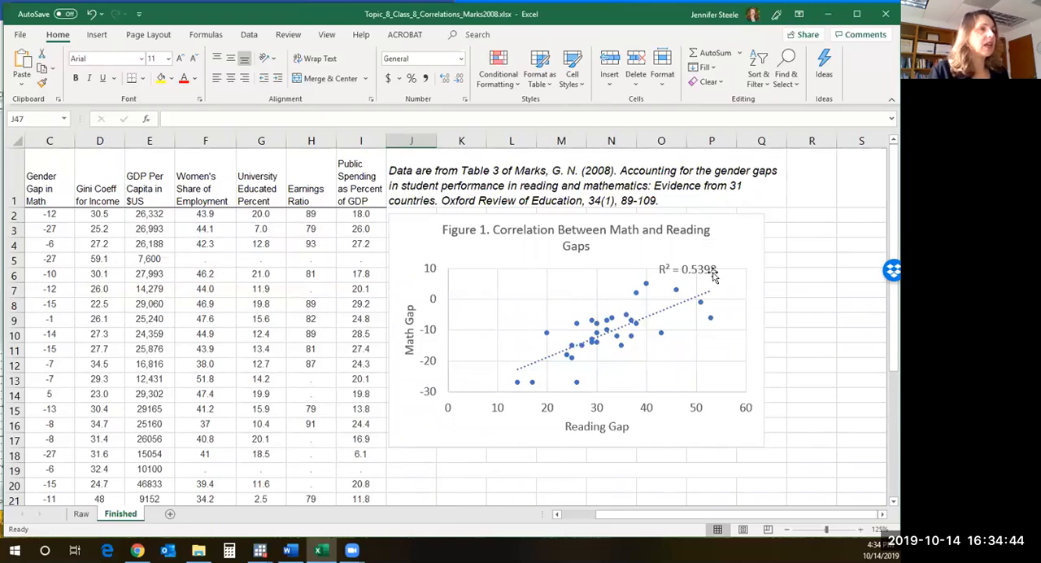
{"action": "left_click", "coordinate": [81, 513]}
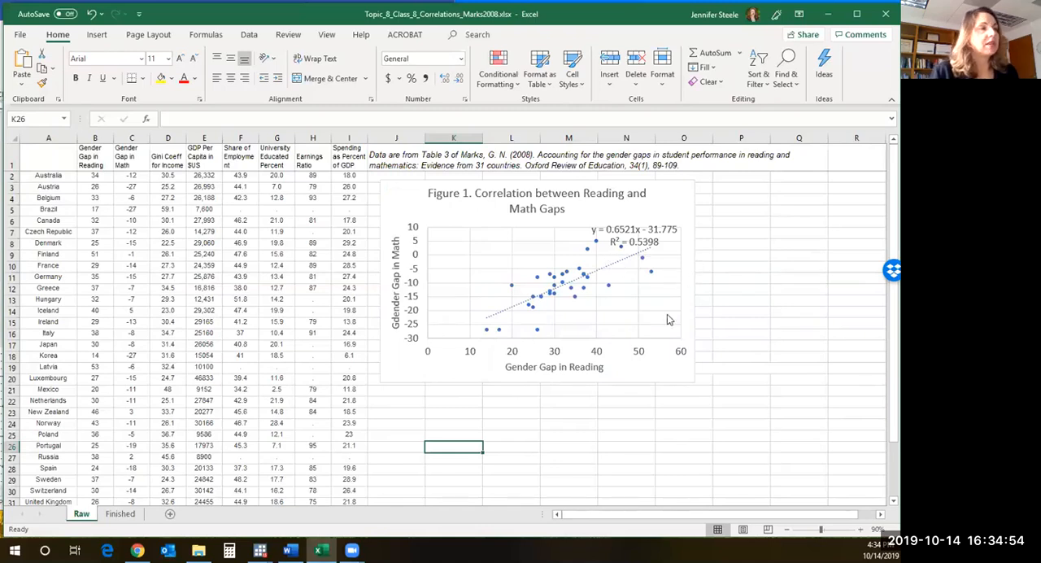
- Shift the scatterplot's equation and R-squared label slightly upward, away from the data points
{"action": "left_click", "coordinate": [653, 240]}
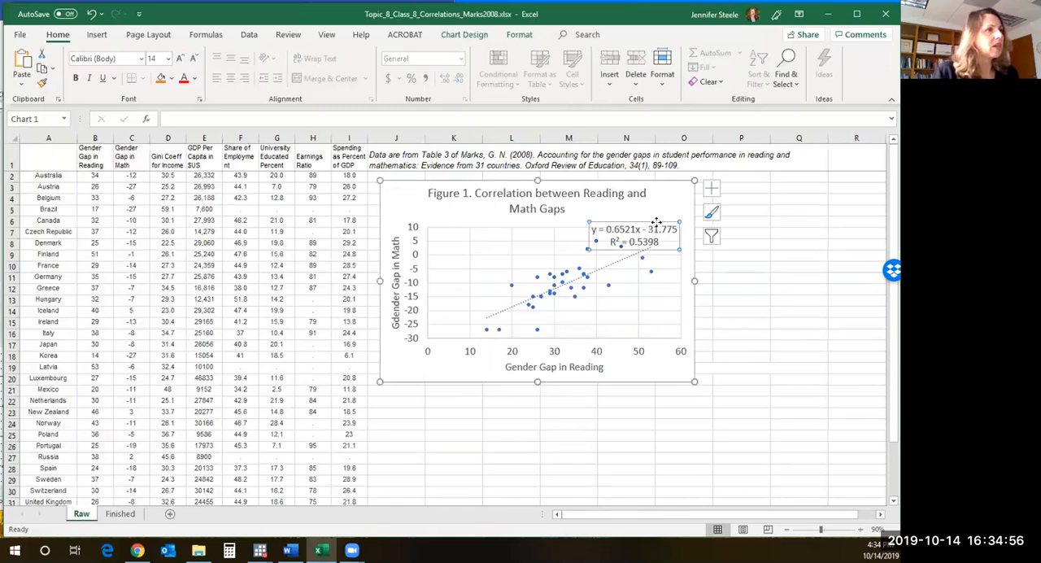
{"action": "left_click", "coordinate": [657, 224]}
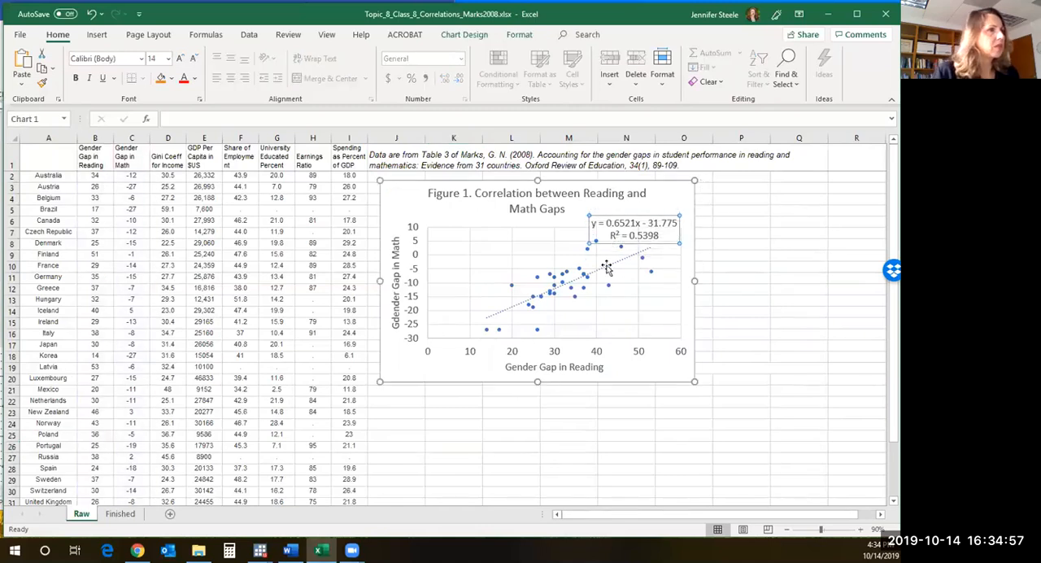
- Compare once more with the Finished sheet, return to the Raw sheet, and slightly enlarge the scatterplot
{"action": "left_click", "coordinate": [126, 513]}
{"action": "left_click", "coordinate": [81, 513]}
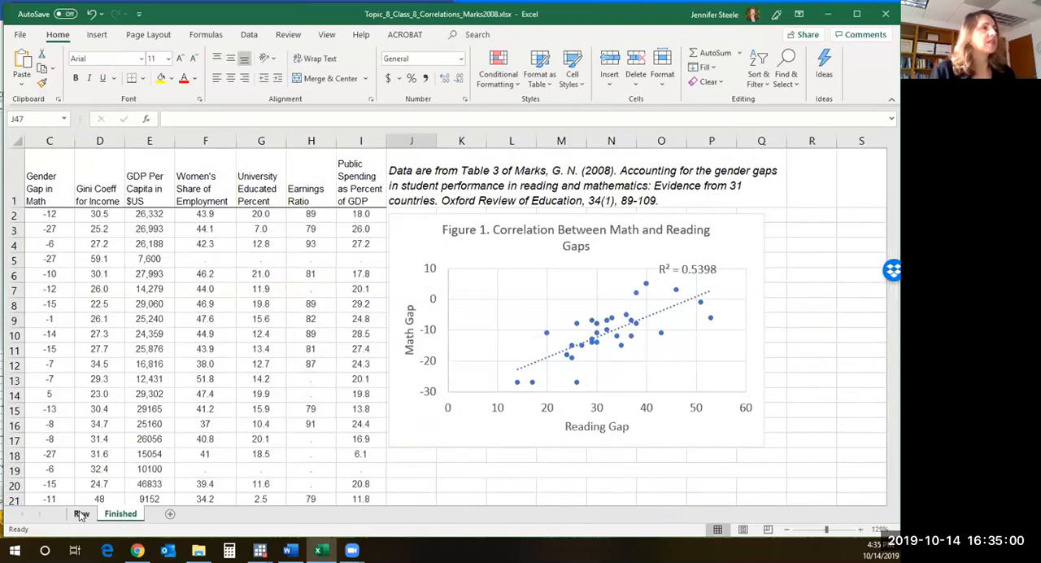
{"action": "left_click_drag", "start_coordinate": [693, 380], "coordinate": [721, 398]}
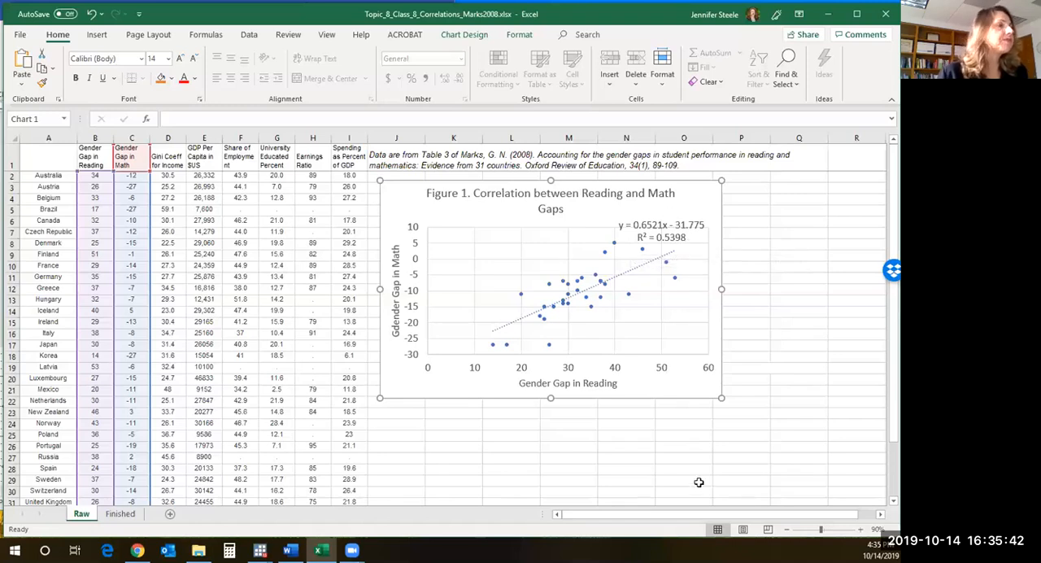
{"action": "left_click", "coordinate": [661, 450]}
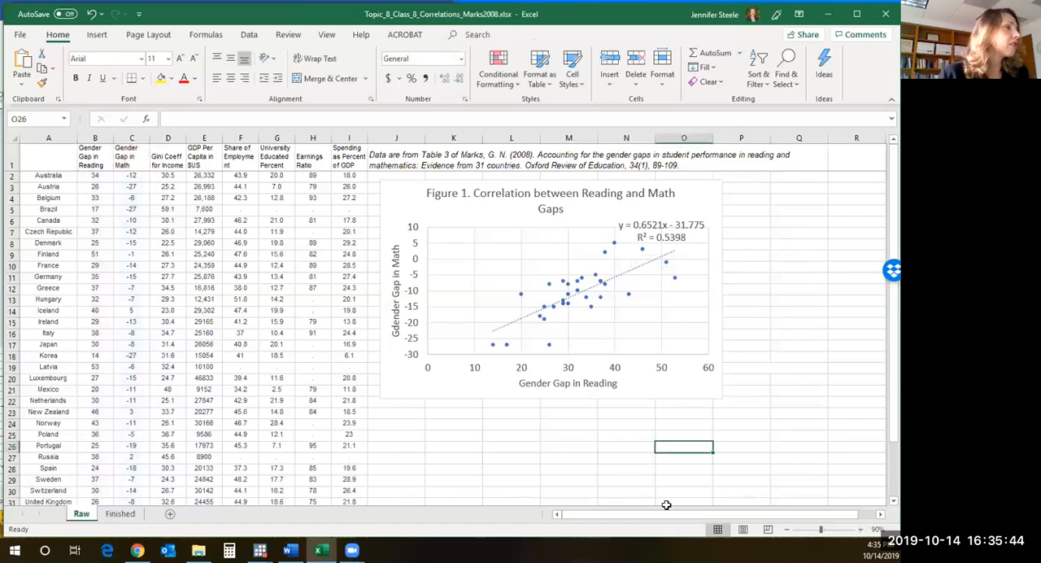